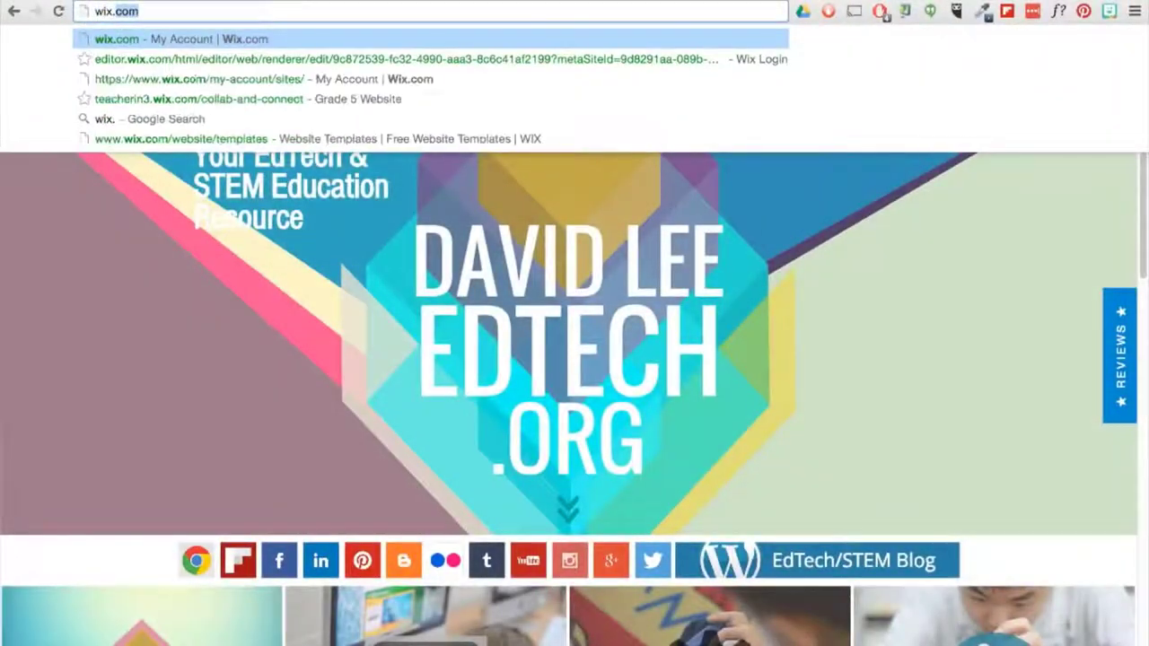
- Go to wix.com, start a new account, and enter the e-mail address as a new user
{"action": "type", "text": "com"}
{"action": "key", "text": "Return"}
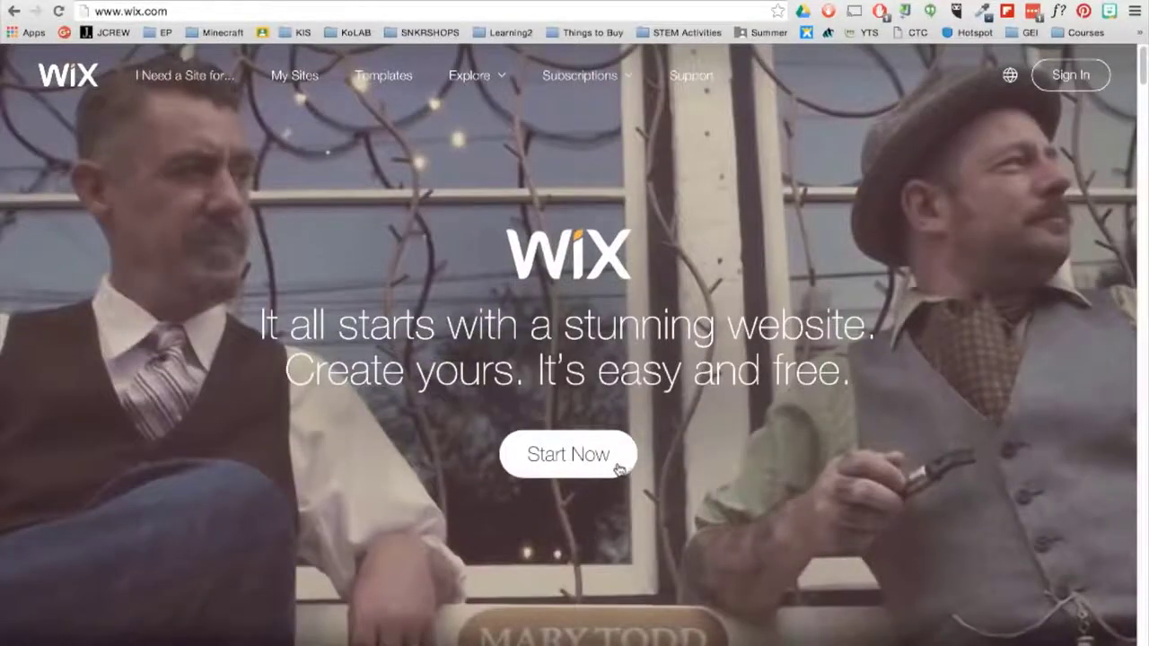
{"action": "left_click", "coordinate": [617, 465]}
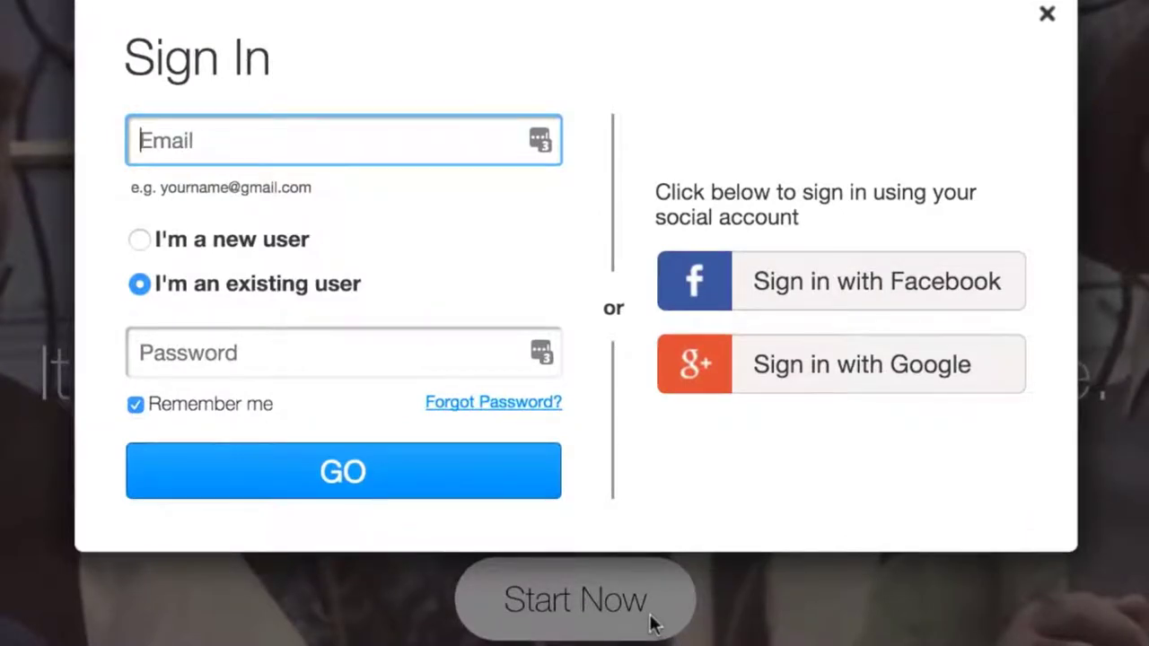
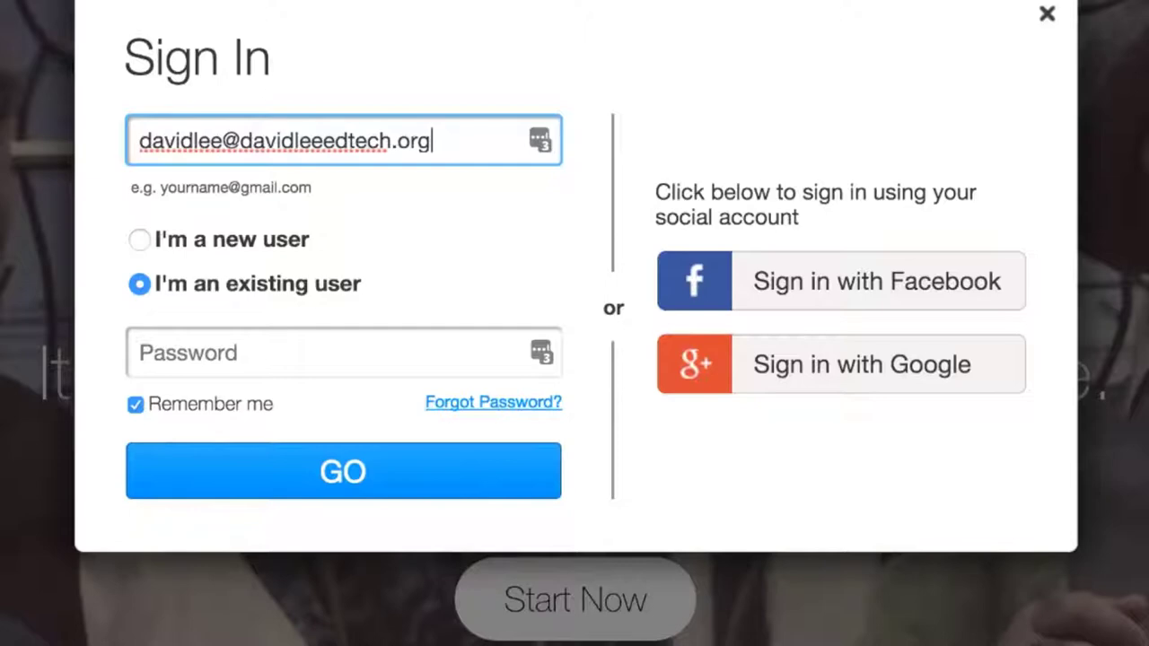
{"action": "left_click", "coordinate": [140, 241]}
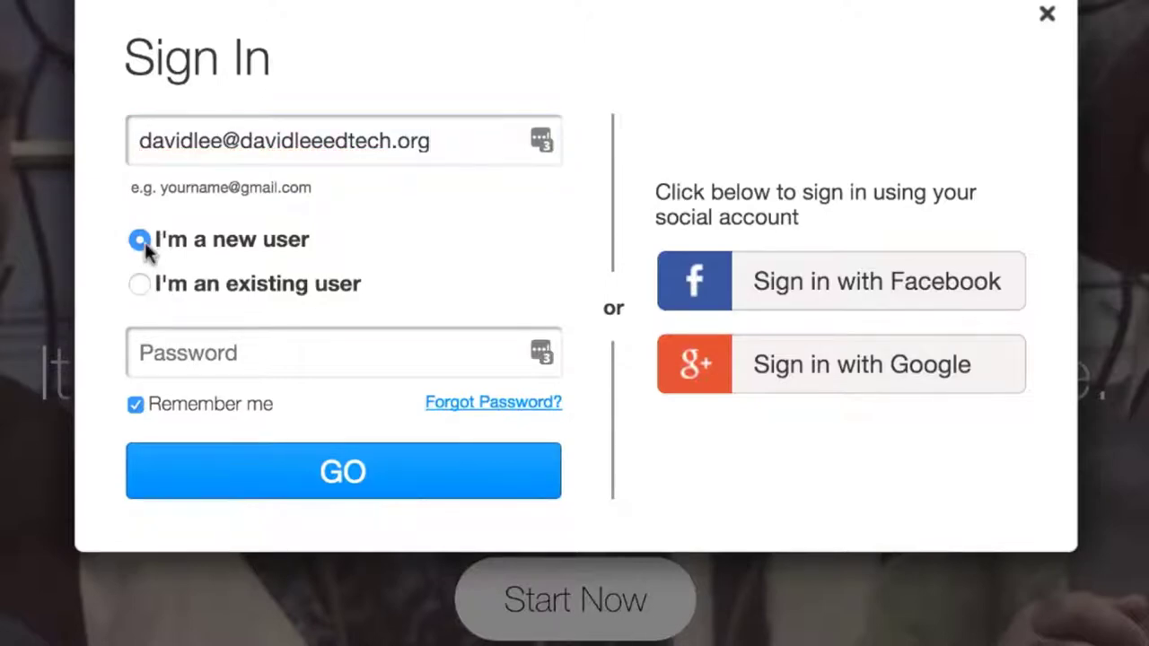
- Enter the account password, confirm the e-mail and password, and submit the sign-up
{"action": "left_click", "coordinate": [179, 357]}
{"action": "type", "text": "••••"}
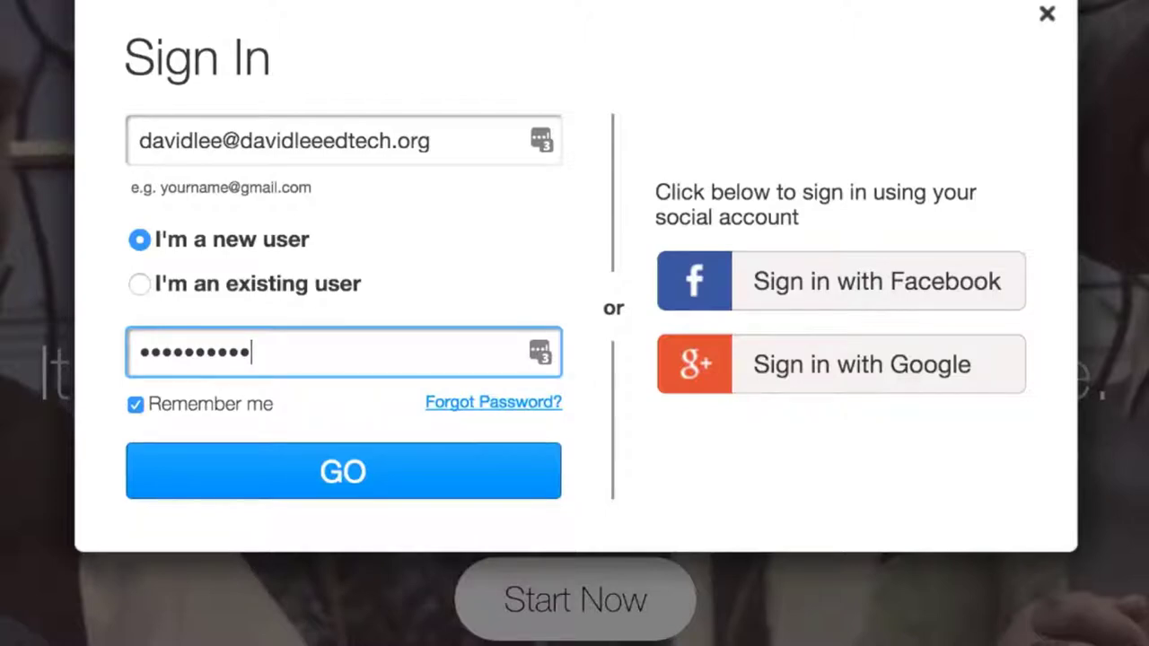
{"action": "left_click", "coordinate": [183, 484]}
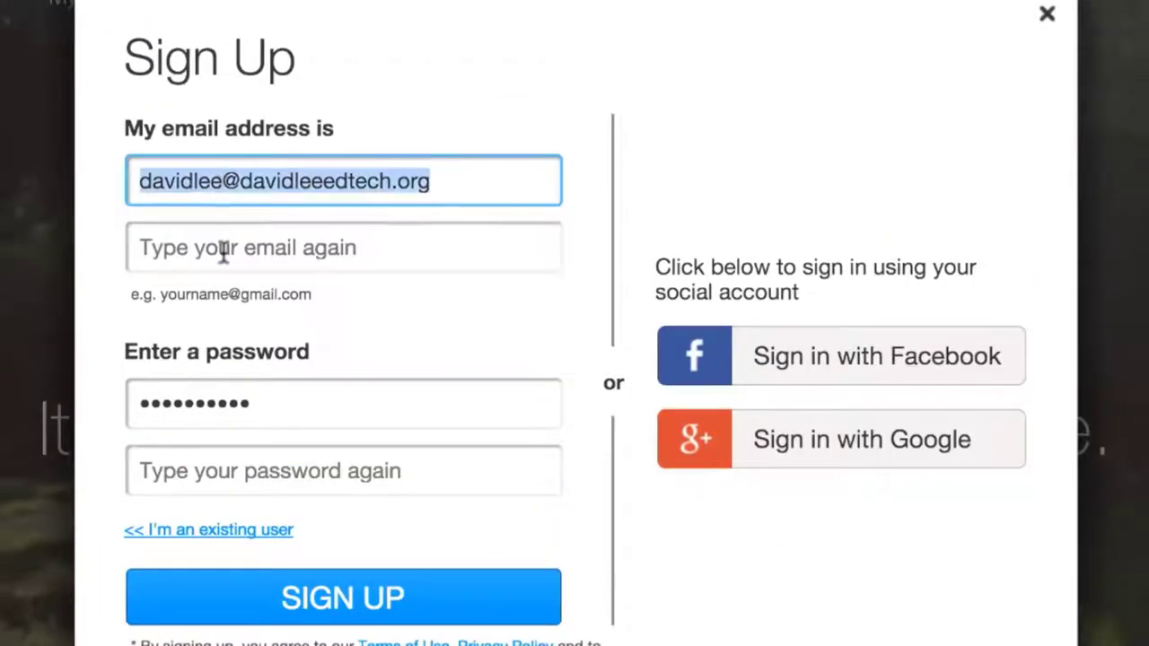
{"action": "left_click", "coordinate": [224, 251]}
{"action": "key", "text": "super+v"}
{"action": "left_click", "coordinate": [198, 471]}
{"action": "type", "text": "••••••••••"}
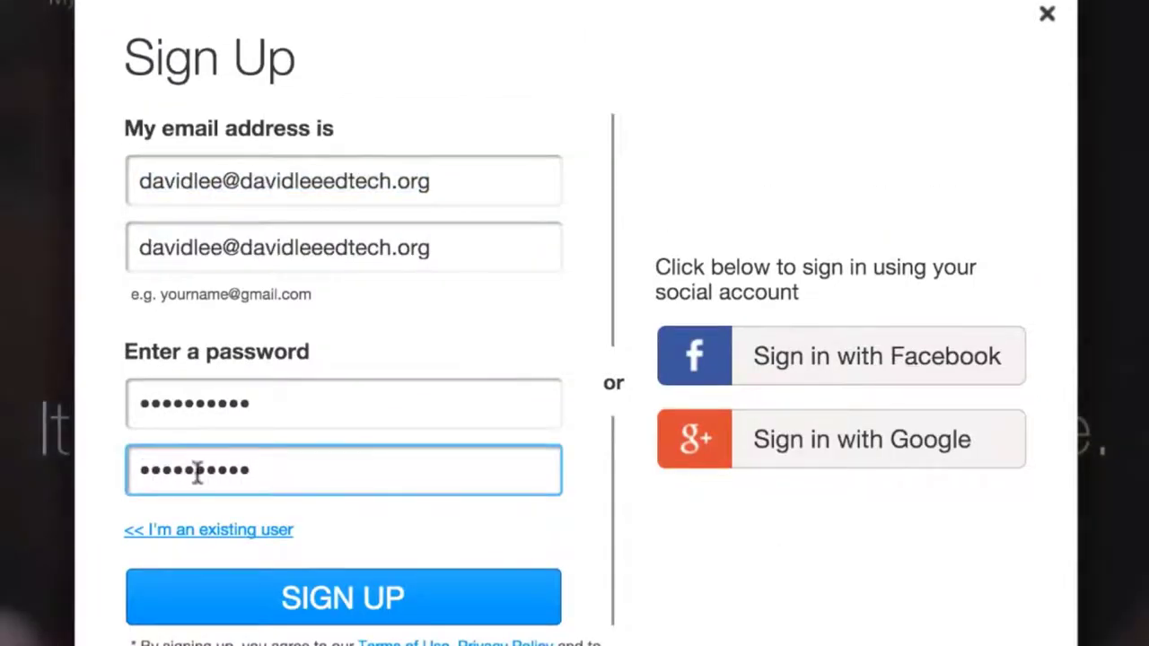
{"action": "left_click", "coordinate": [202, 609]}
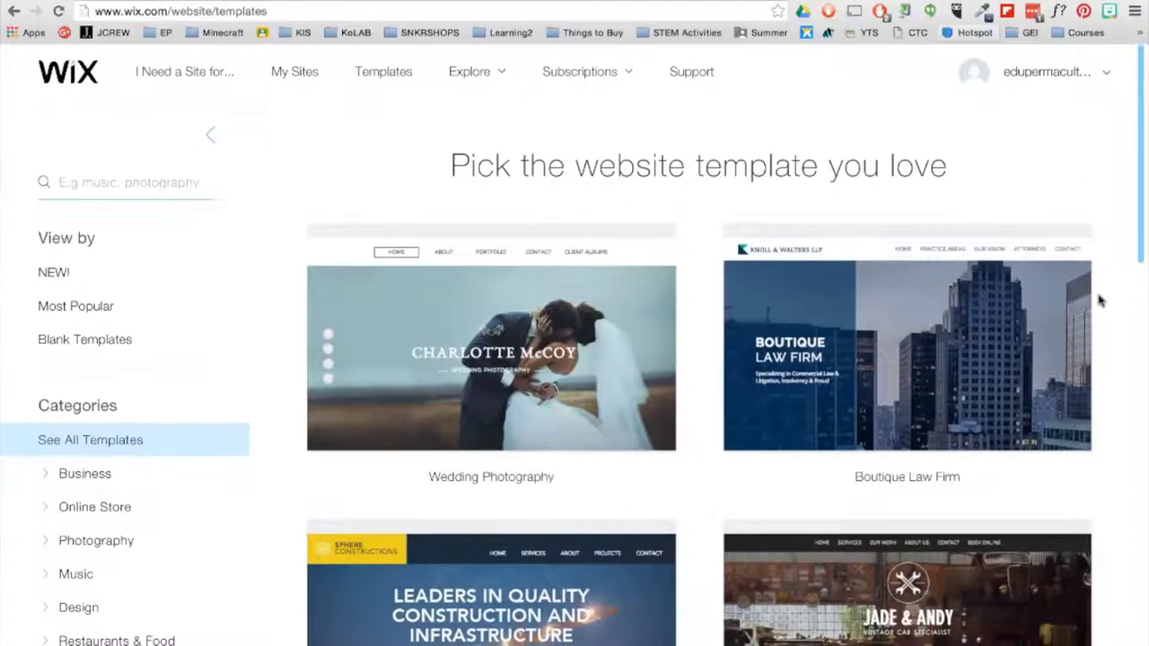
- Preview the Social Media Agency template and jump to its Work and Contact sections
{"action": "scroll", "coordinate": [1100, 300], "scroll_direction": "down", "scroll_amount": 12}
{"action": "scroll", "coordinate": [1100, 300], "scroll_direction": "down", "scroll_amount": 6}
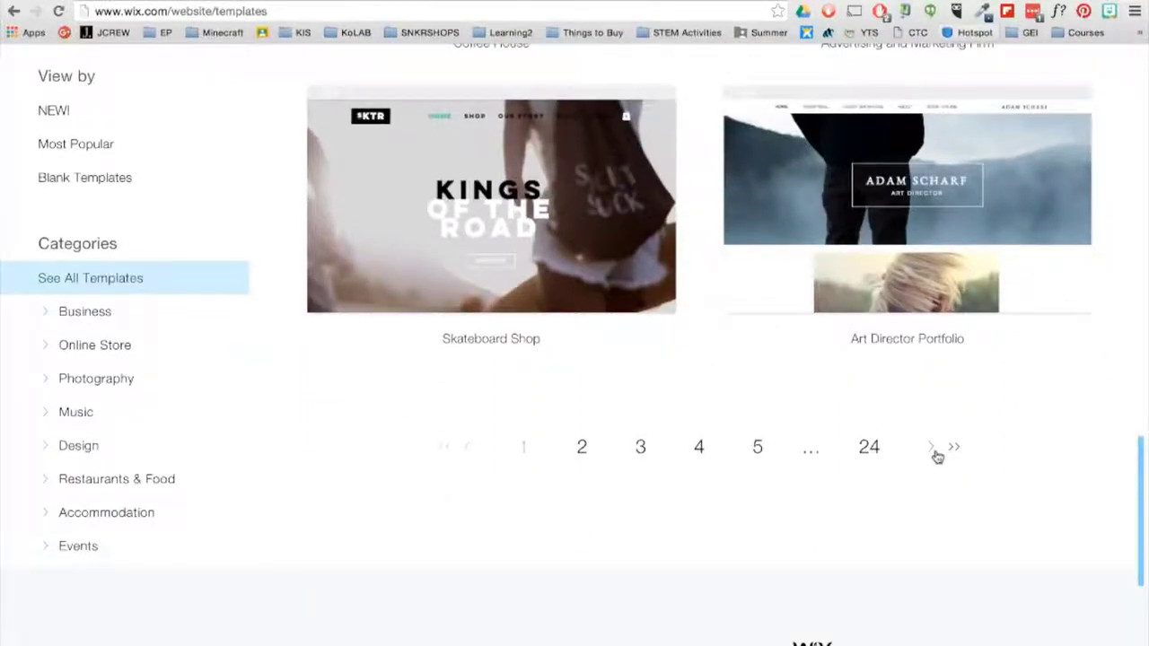
{"action": "scroll", "coordinate": [936, 455], "scroll_direction": "up", "scroll_amount": 10}
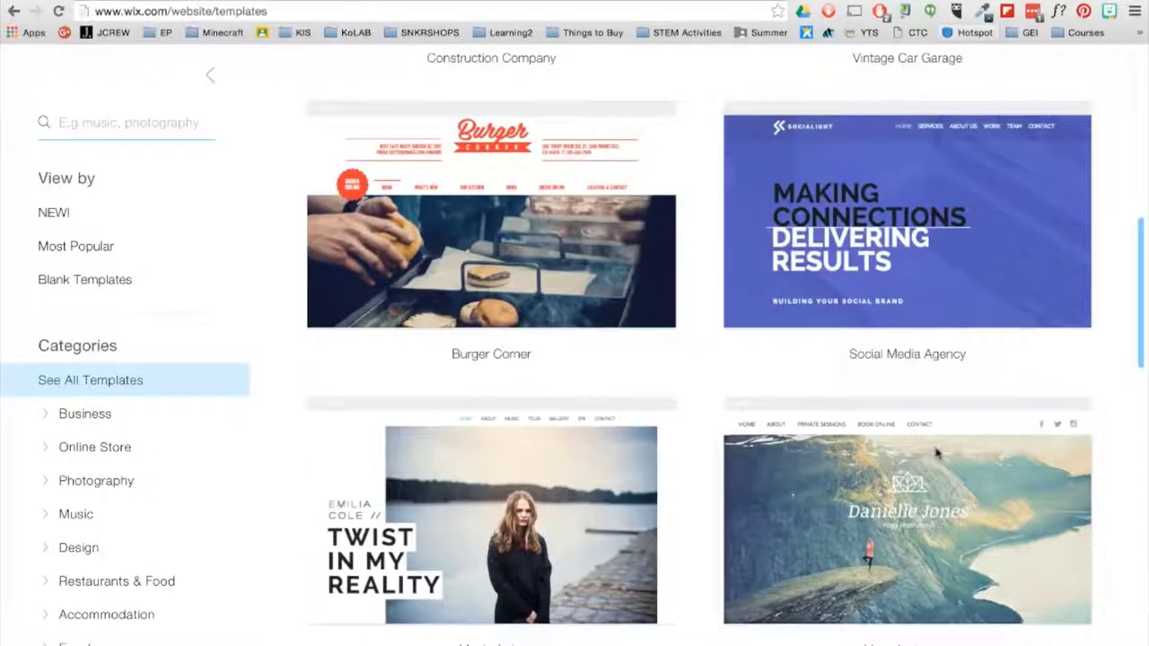
{"action": "left_click", "coordinate": [853, 246]}
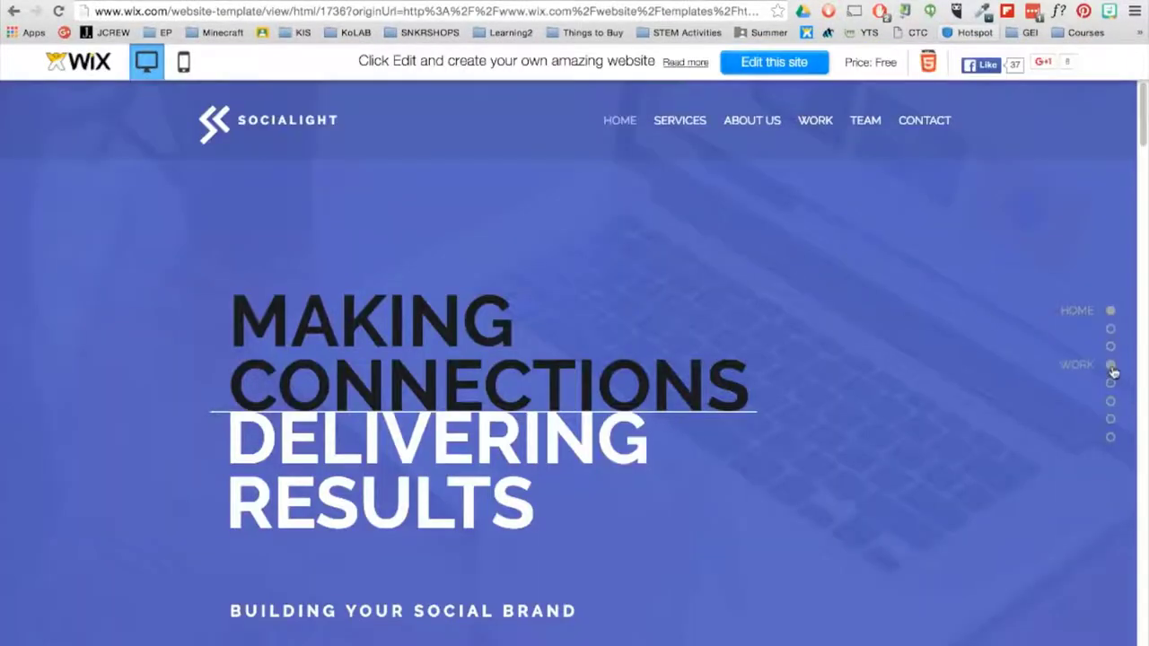
{"action": "left_click", "coordinate": [1112, 368]}
{"action": "left_click", "coordinate": [1111, 440]}
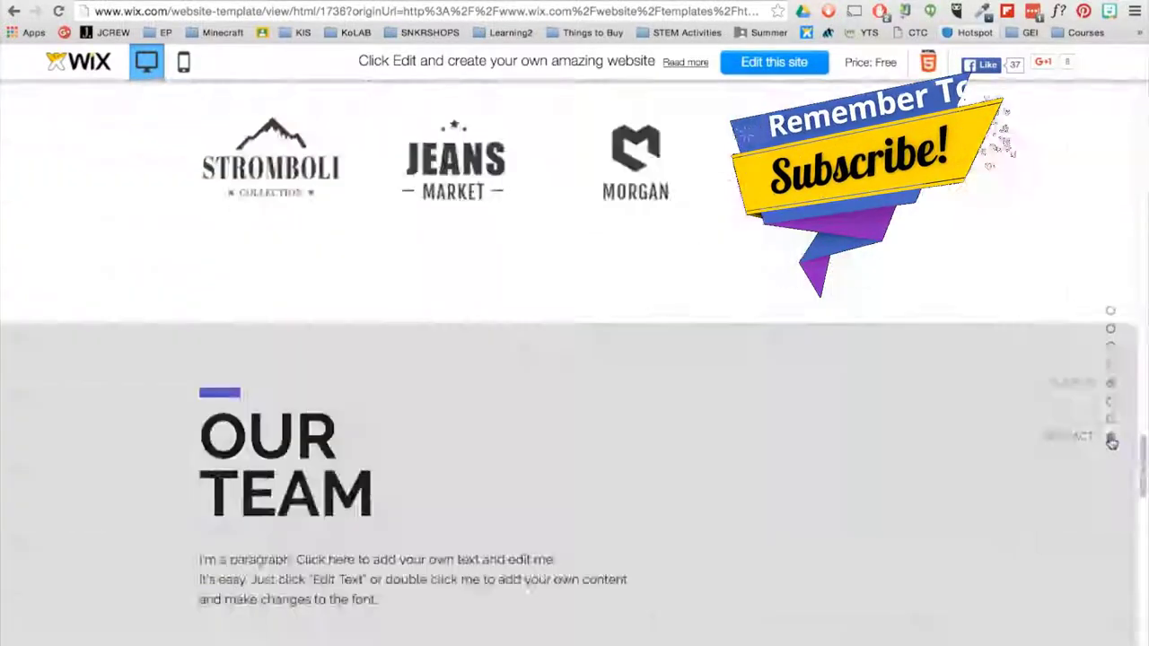
- Drag the MAKING CONNECTIONS heading to a new spot, then undo the move
{"action": "left_click", "coordinate": [1109, 312]}
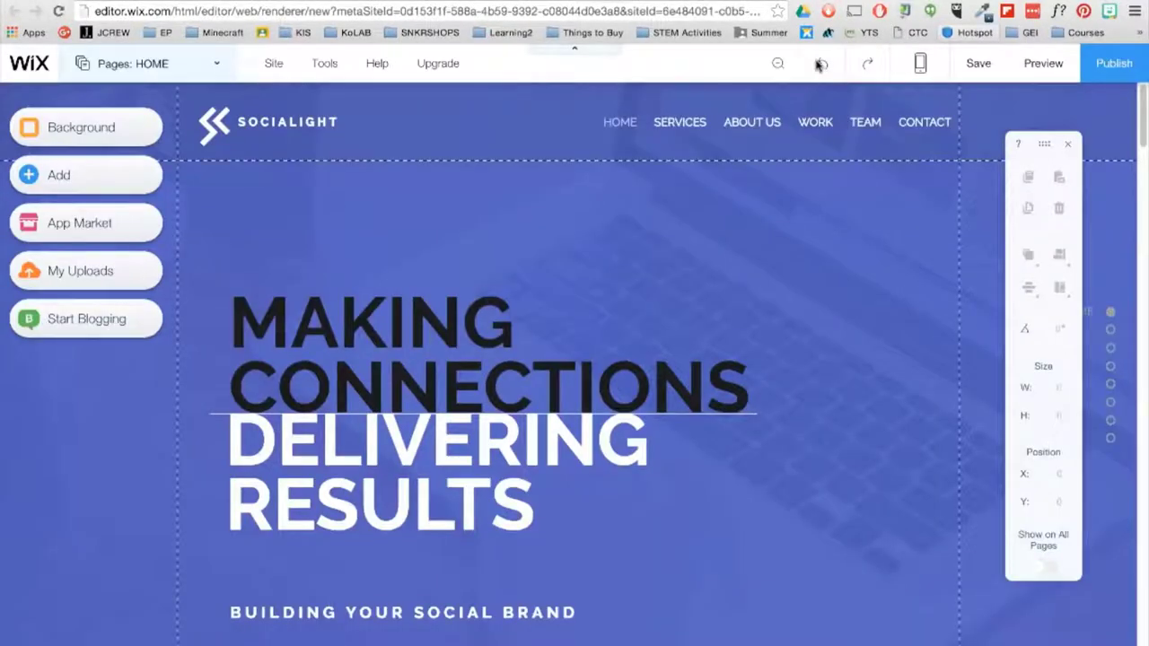
{"action": "left_click", "coordinate": [441, 334]}
{"action": "left_click_drag", "start_coordinate": [441, 339], "coordinate": [566, 307]}
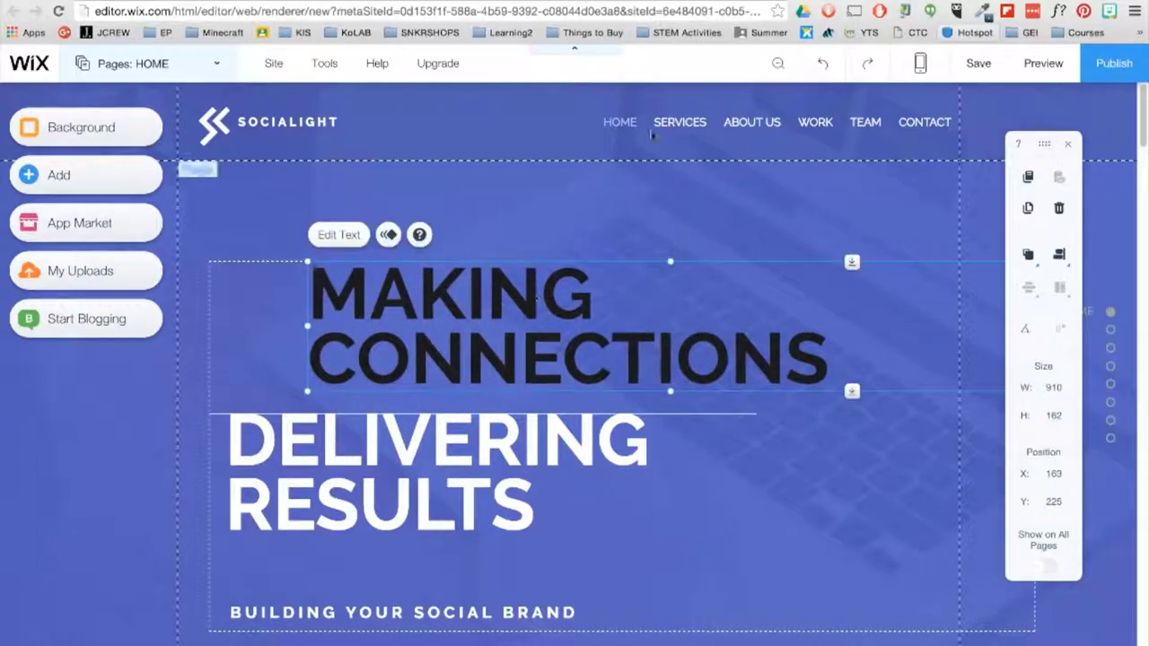
{"action": "left_click", "coordinate": [819, 68]}
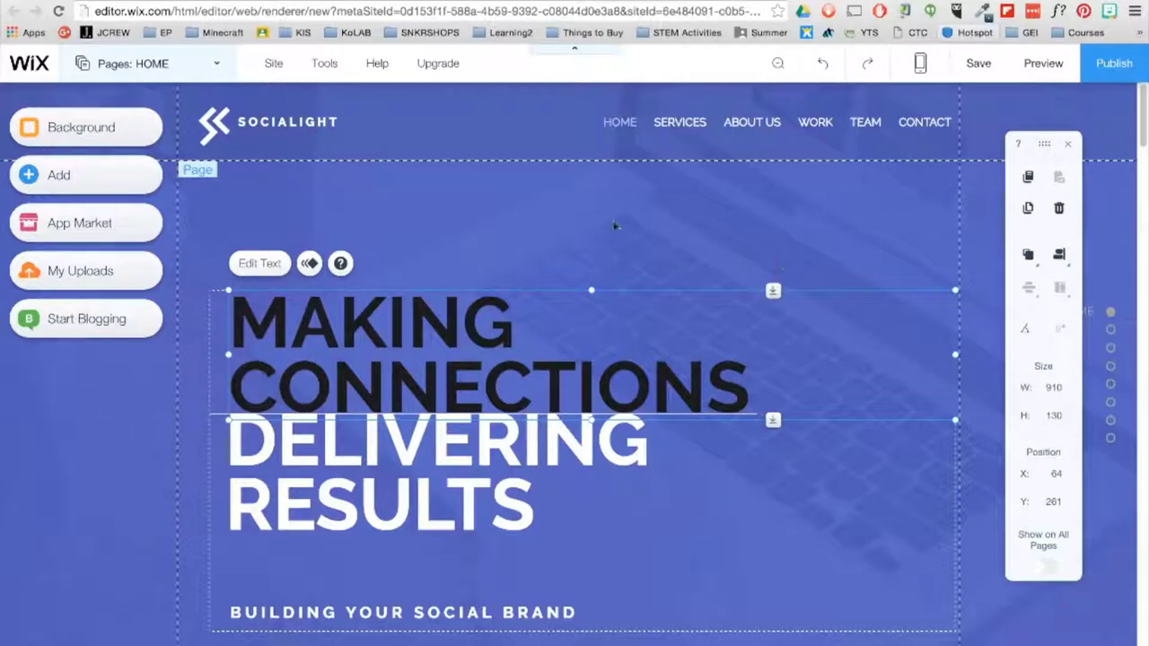
- Open the HOME page's page-design background settings
{"action": "left_click", "coordinate": [494, 216]}
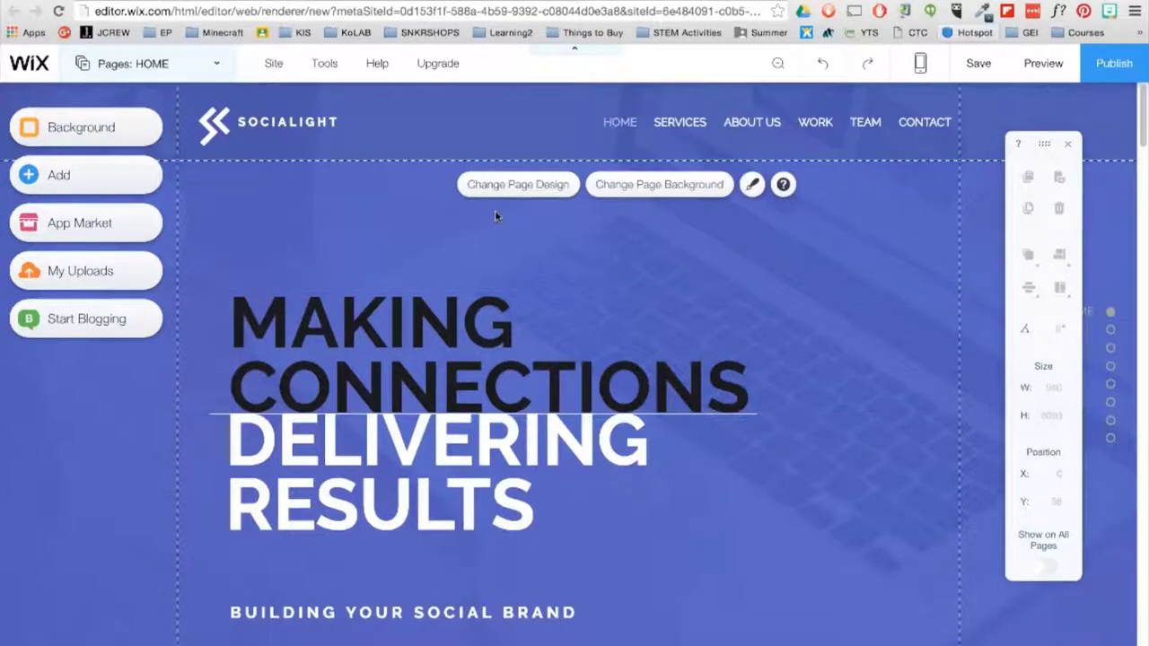
{"action": "left_click", "coordinate": [503, 187]}
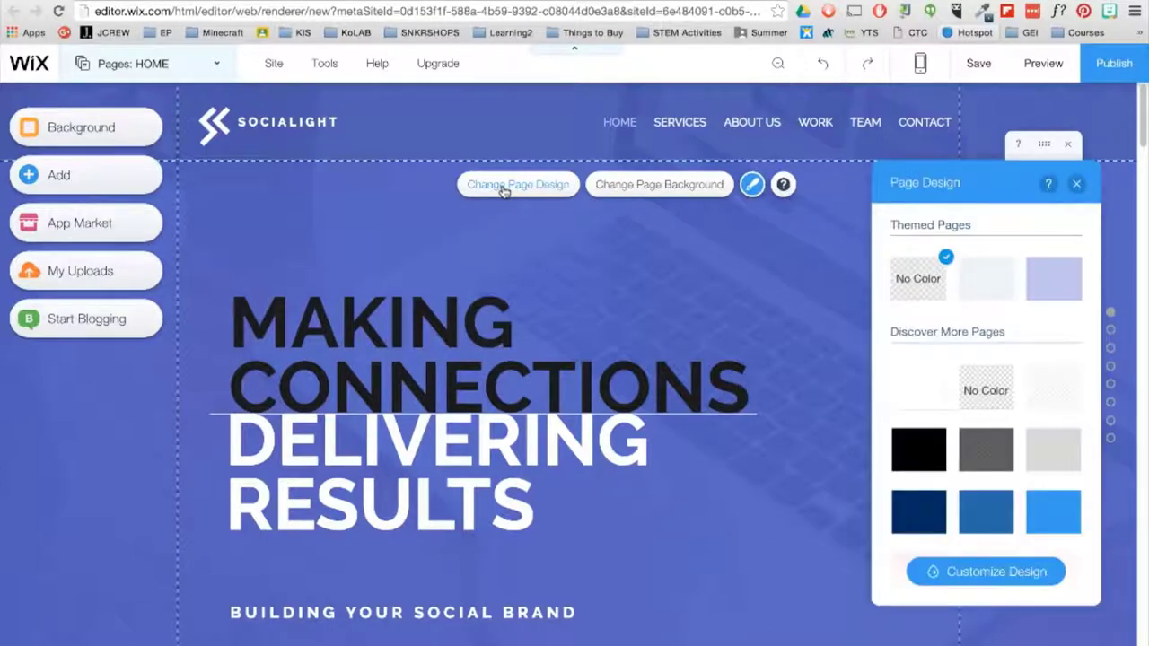
{"action": "left_click", "coordinate": [620, 188]}
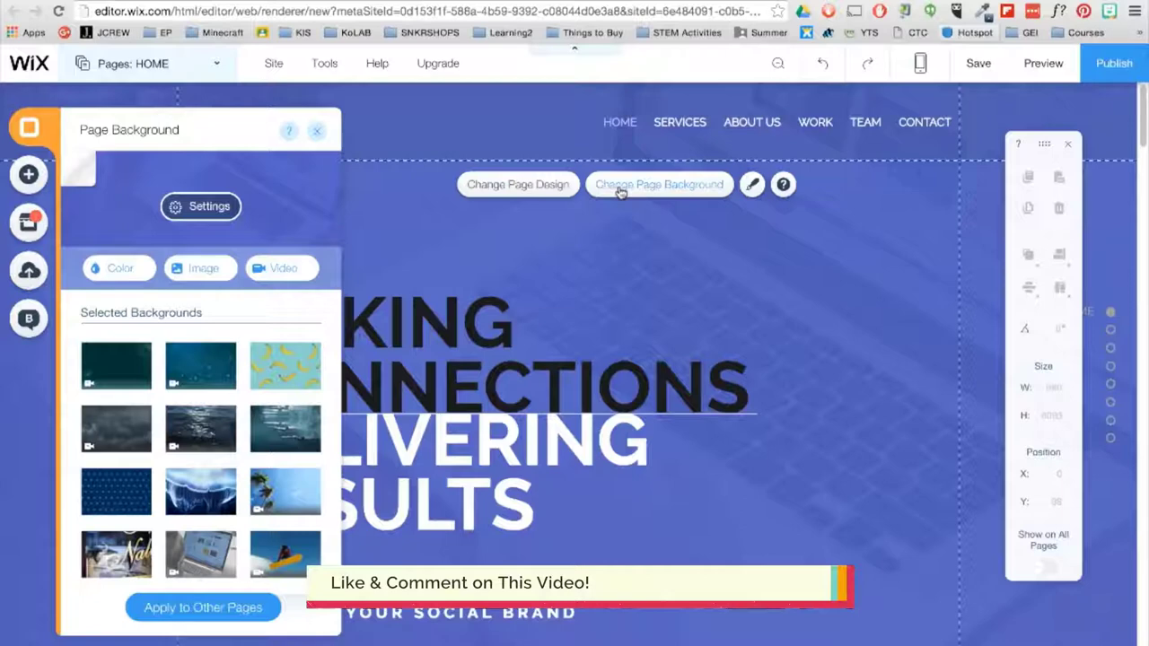
- Browse colour options and Free from Wix and Bigstock images, closing without choosing one
{"action": "left_click", "coordinate": [126, 270]}
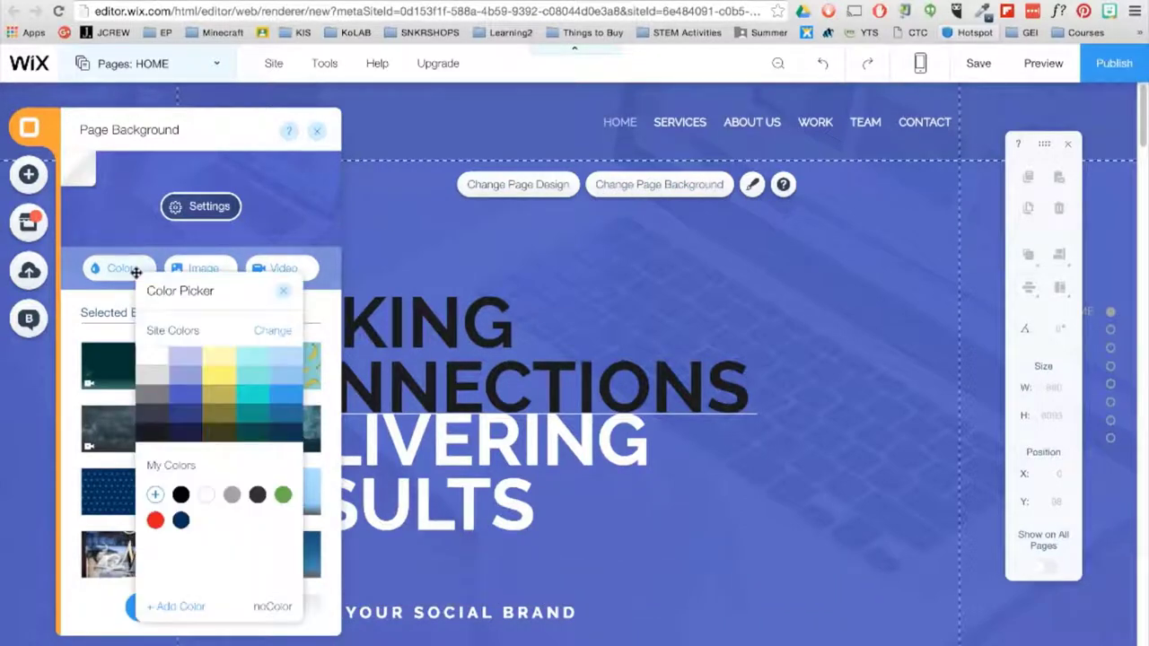
{"action": "left_click", "coordinate": [225, 268]}
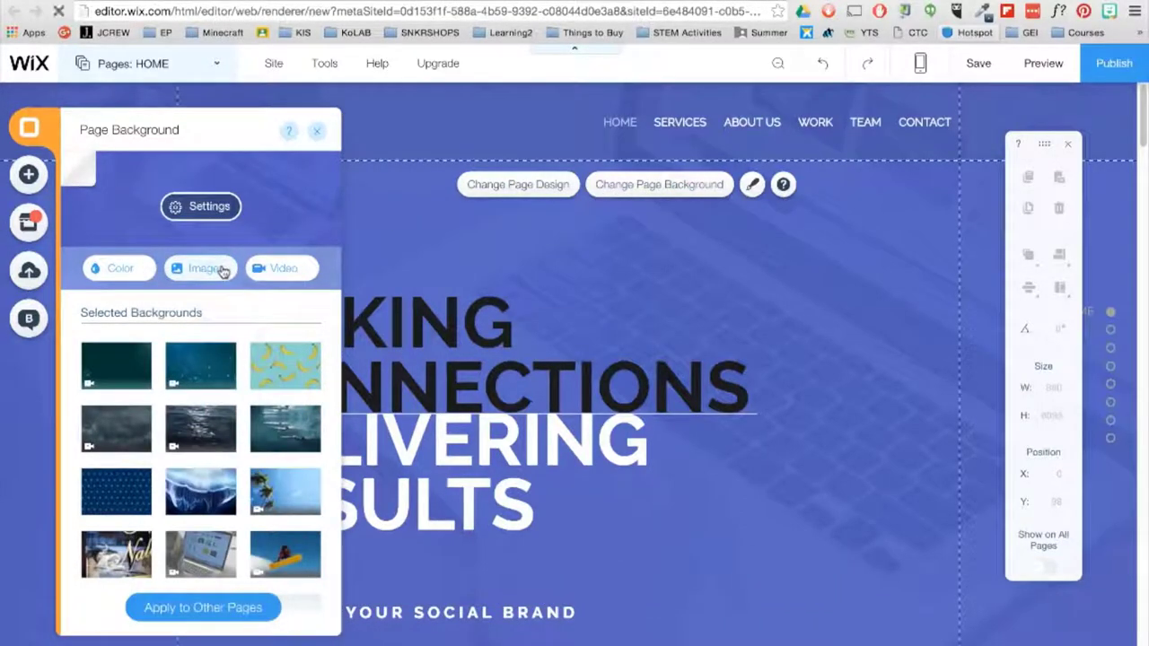
{"action": "left_click", "coordinate": [223, 270]}
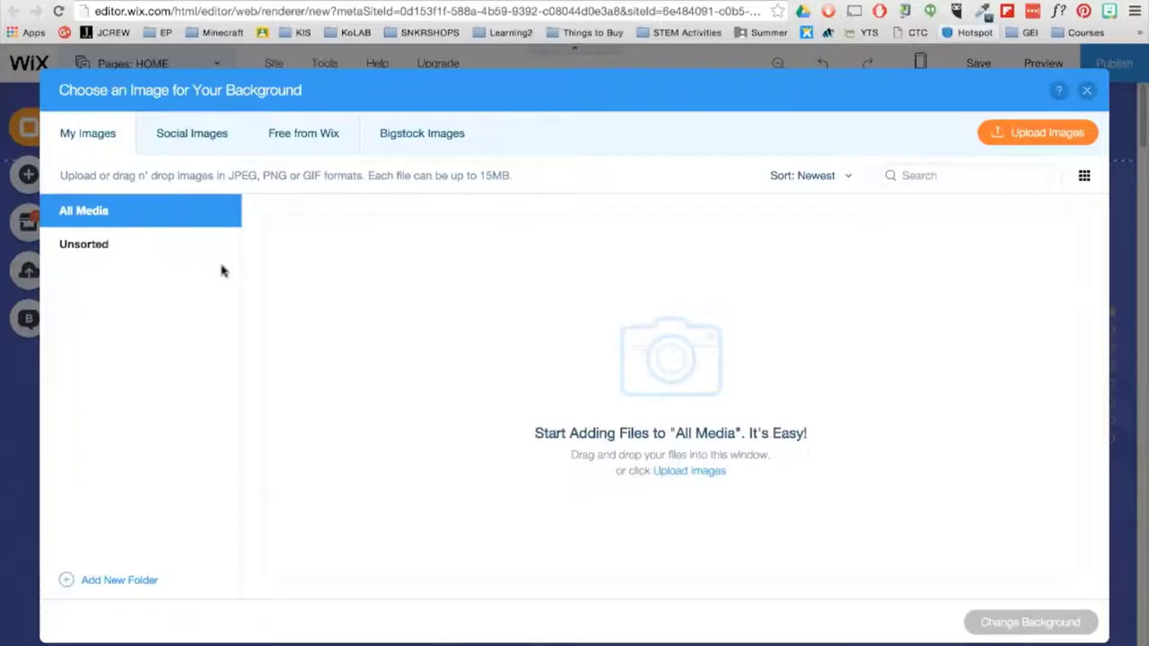
{"action": "left_click", "coordinate": [340, 140]}
{"action": "left_click", "coordinate": [417, 137]}
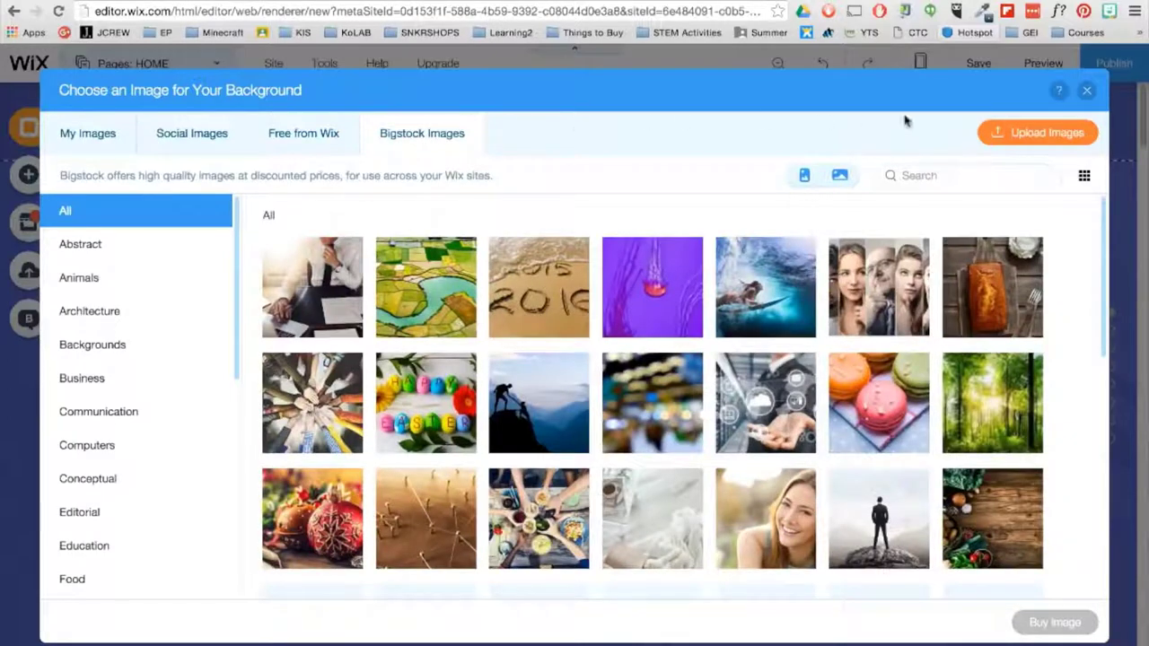
{"action": "left_click", "coordinate": [1087, 90]}
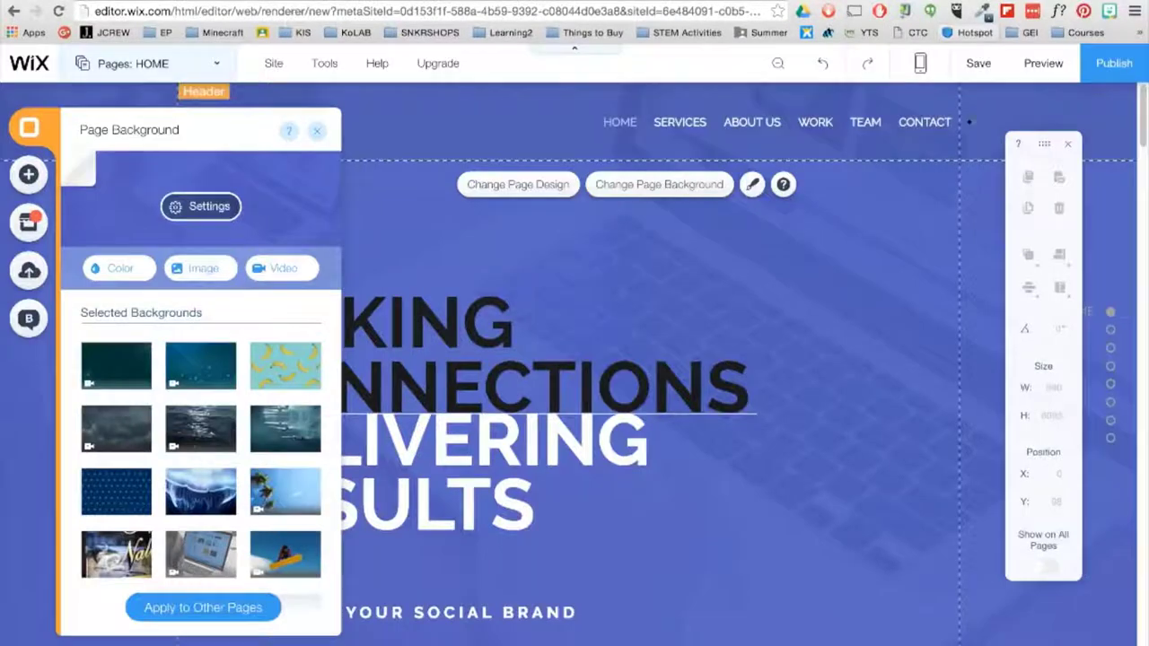
- Upload 'Wix Background - Students working 2' from Documents and apply it as the video background
{"action": "left_click", "coordinate": [283, 268]}
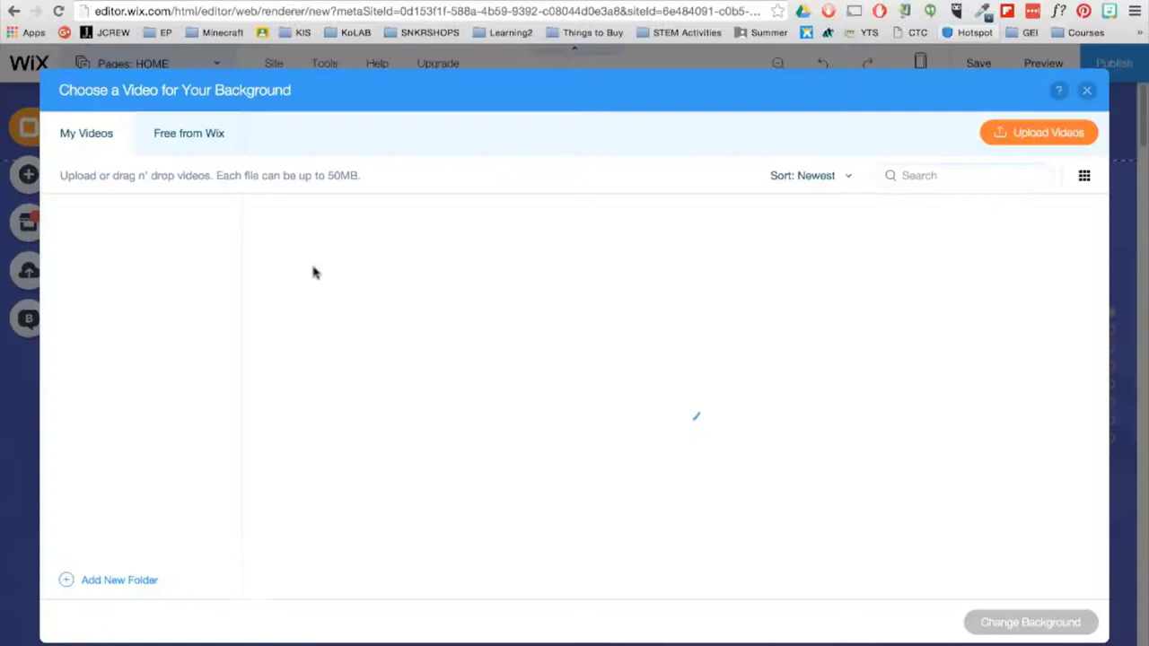
{"action": "left_click", "coordinate": [1084, 134]}
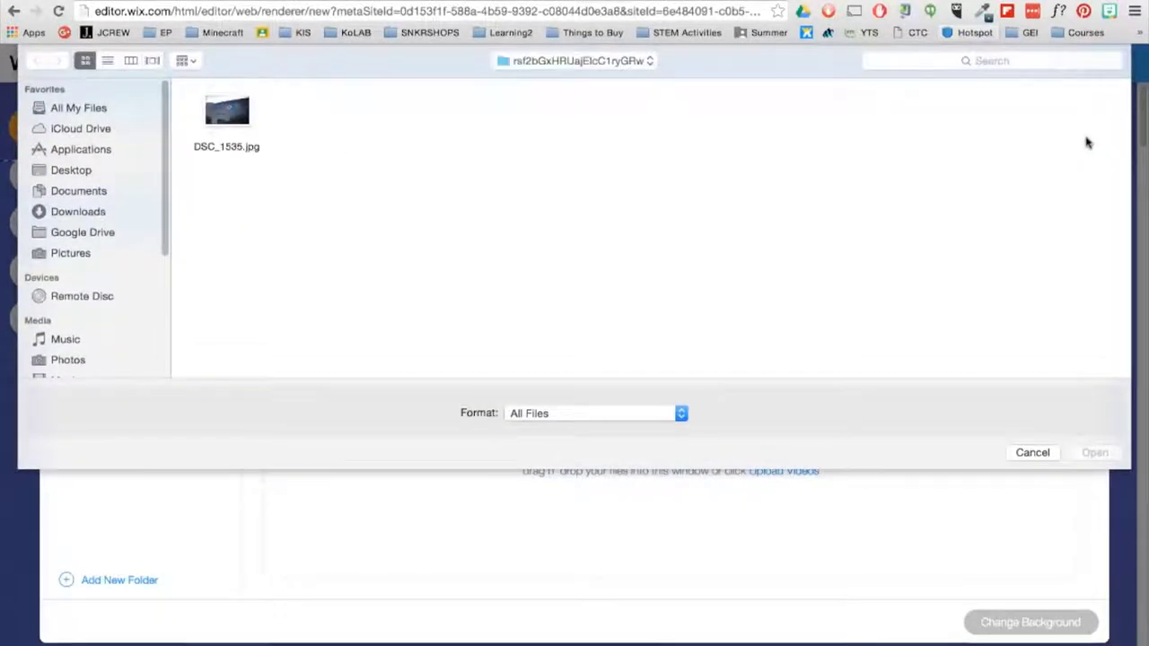
{"action": "left_click", "coordinate": [79, 191]}
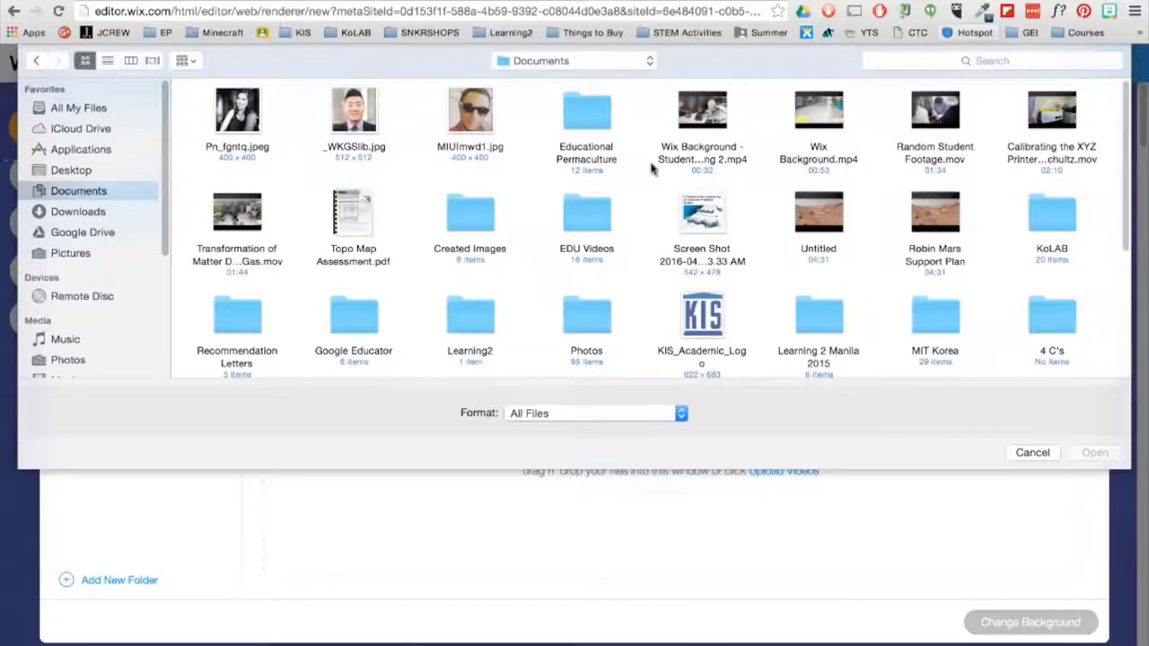
{"action": "left_click", "coordinate": [679, 159]}
{"action": "left_click", "coordinate": [1119, 455]}
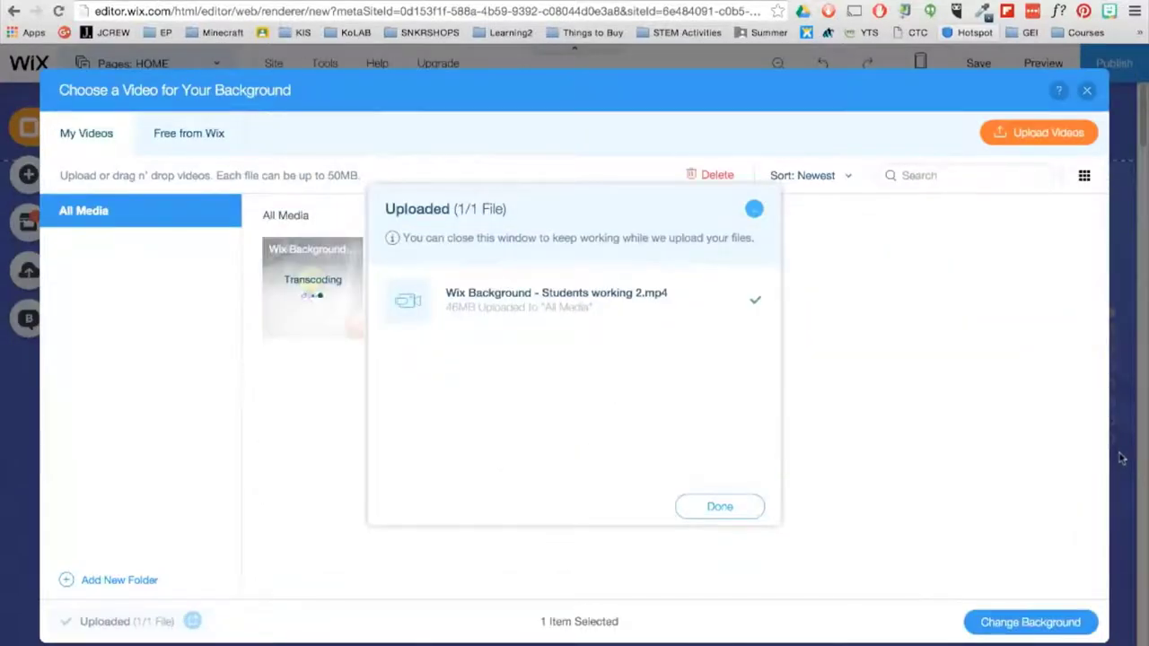
{"action": "left_click", "coordinate": [675, 527]}
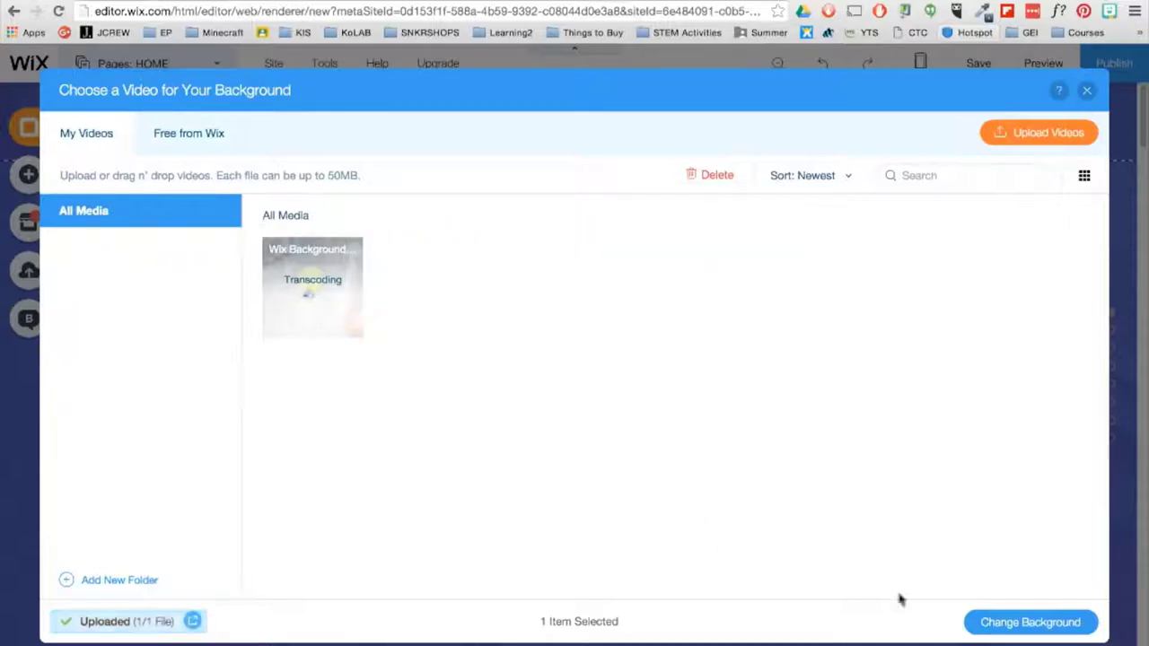
{"action": "left_click", "coordinate": [1091, 629]}
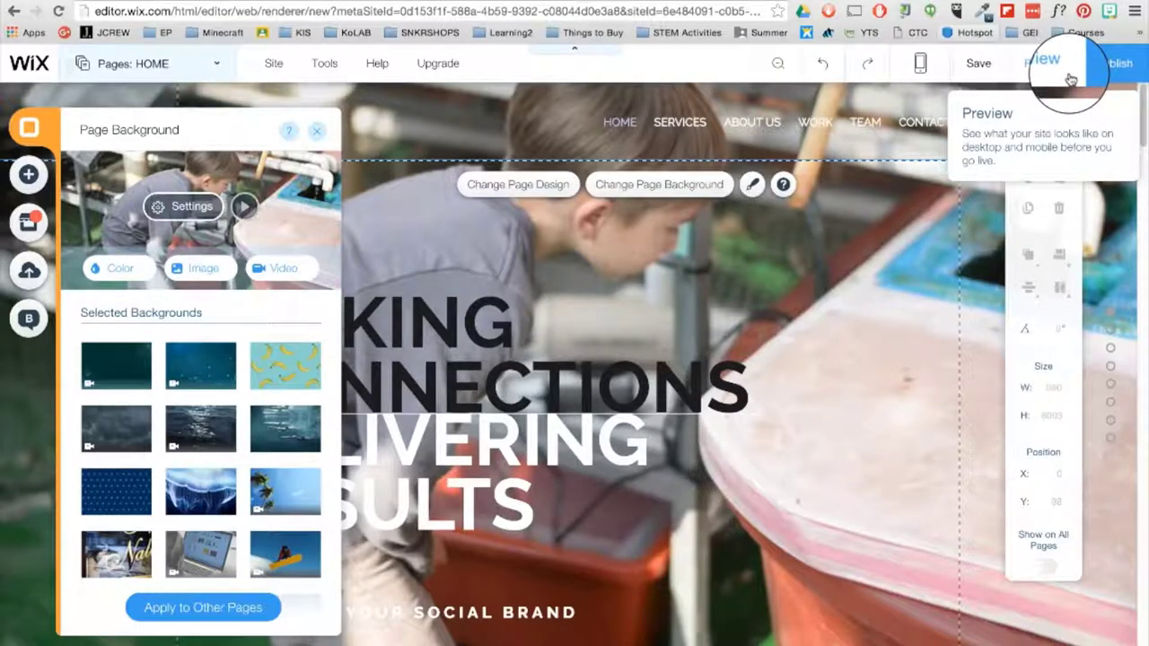
- Preview the site's new video background, then return to the editor's background settings
{"action": "left_click", "coordinate": [1042, 61]}
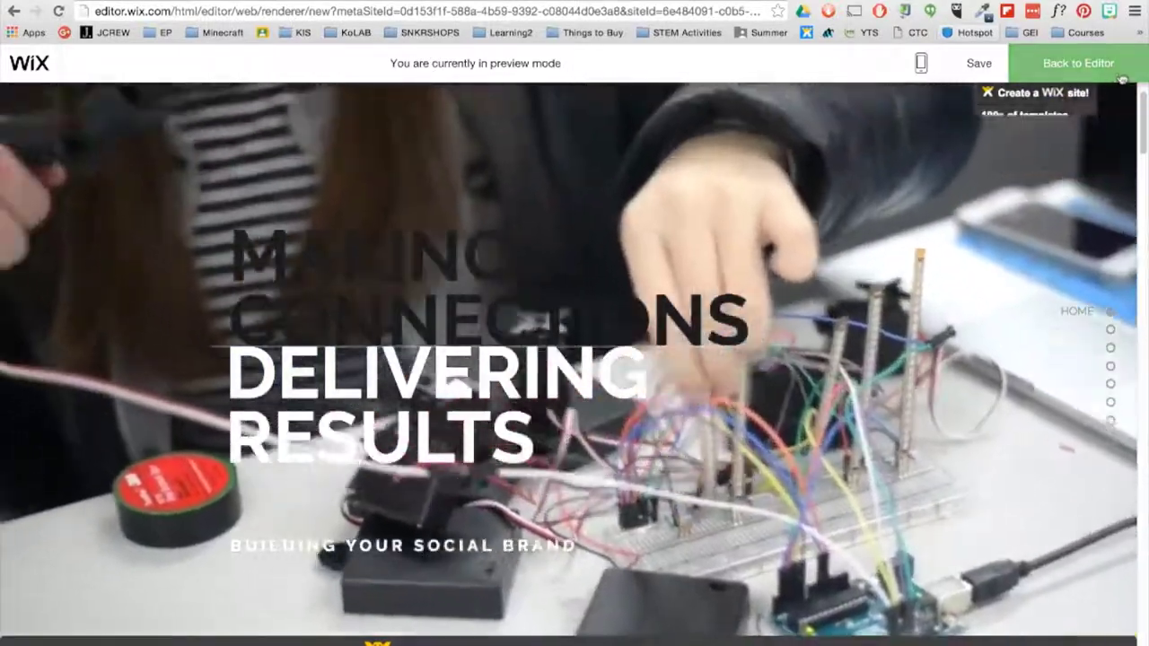
{"action": "left_click", "coordinate": [1122, 78]}
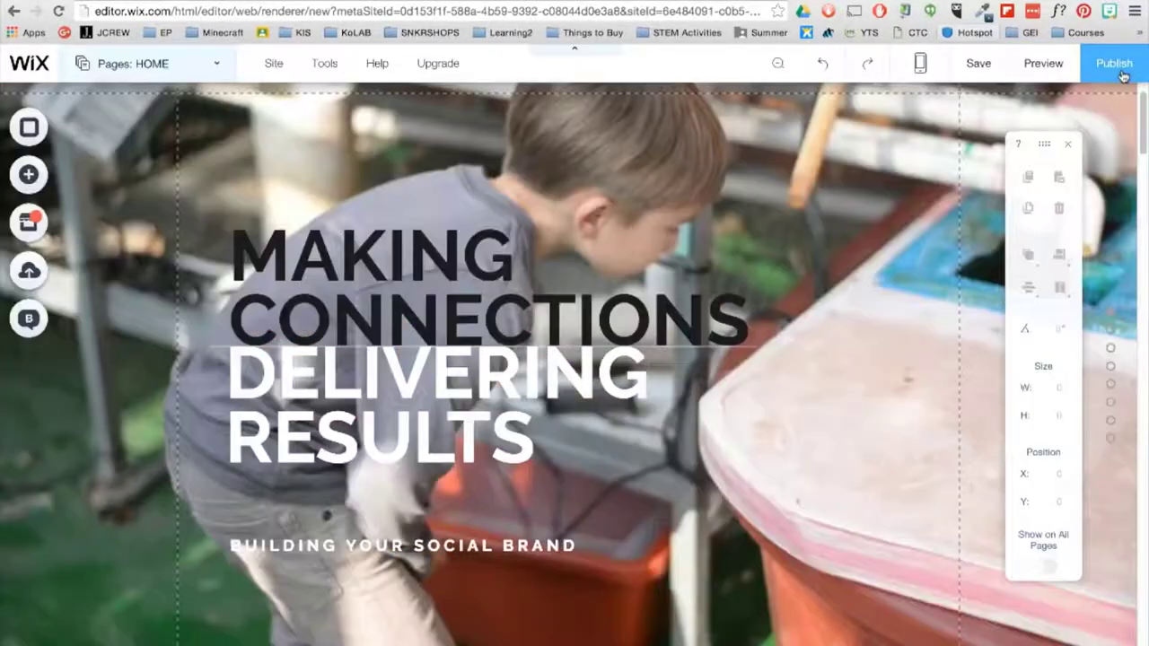
{"action": "left_click", "coordinate": [44, 130]}
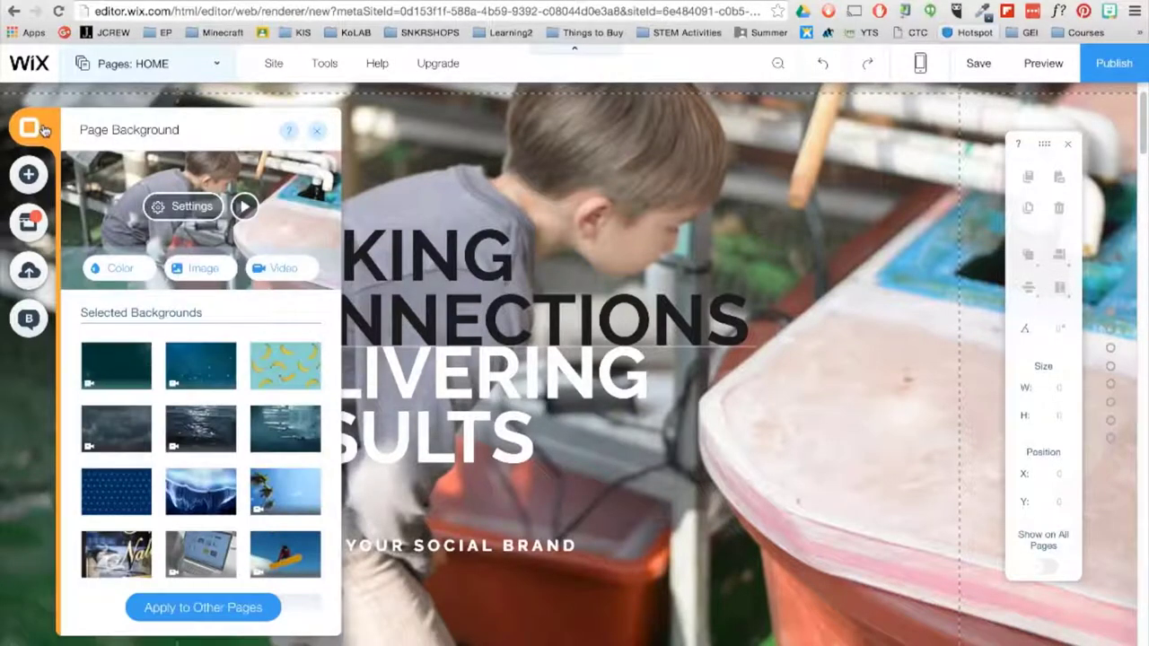
- Close the background panel and ungroup the hero heading into separate texts
{"action": "left_click", "coordinate": [320, 137]}
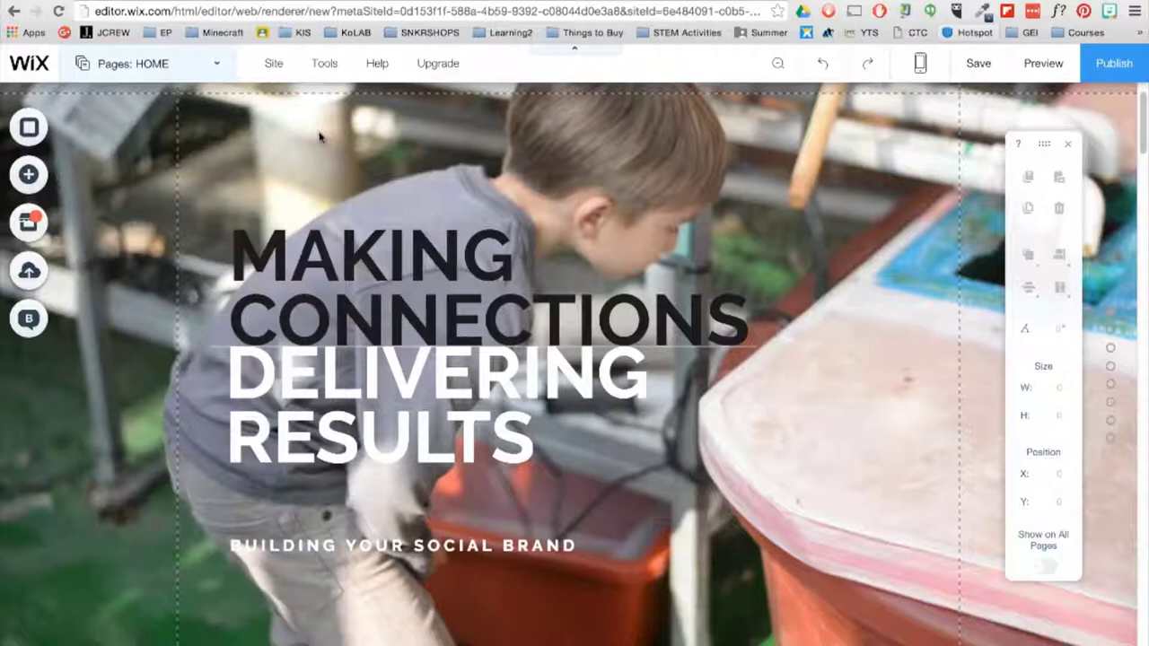
{"action": "left_click", "coordinate": [296, 218]}
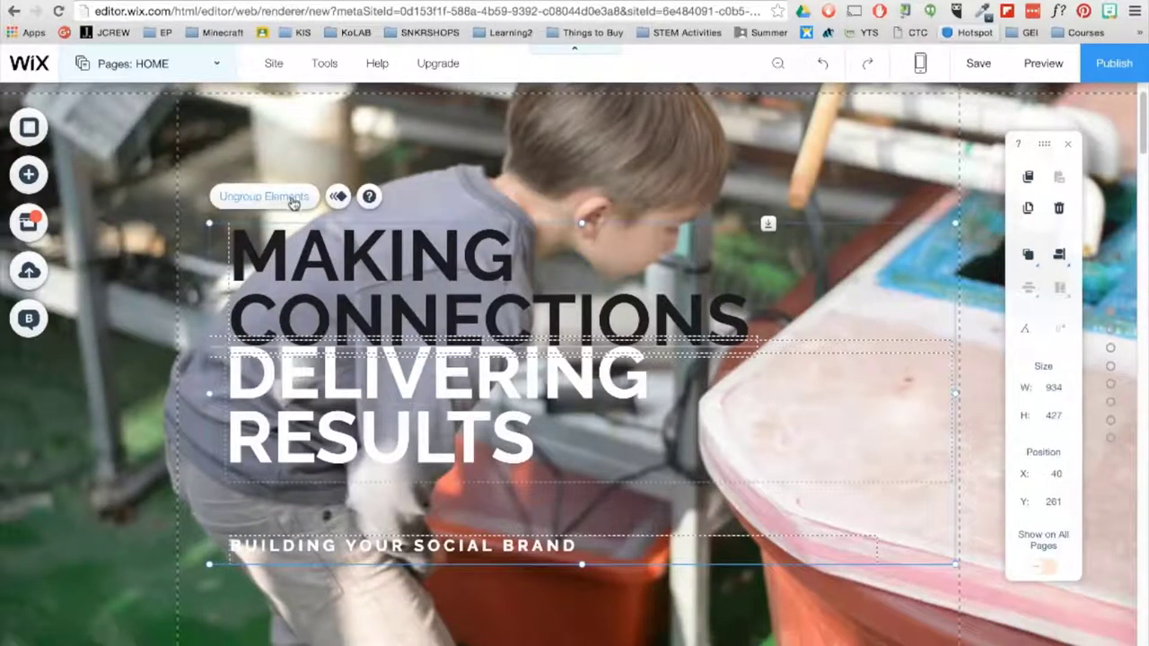
{"action": "left_click", "coordinate": [296, 212]}
- Retype the heading as EDUCATIONAL in Raleway, shrink it to about 69 px, and nudge it lower
{"action": "left_click", "coordinate": [405, 297]}
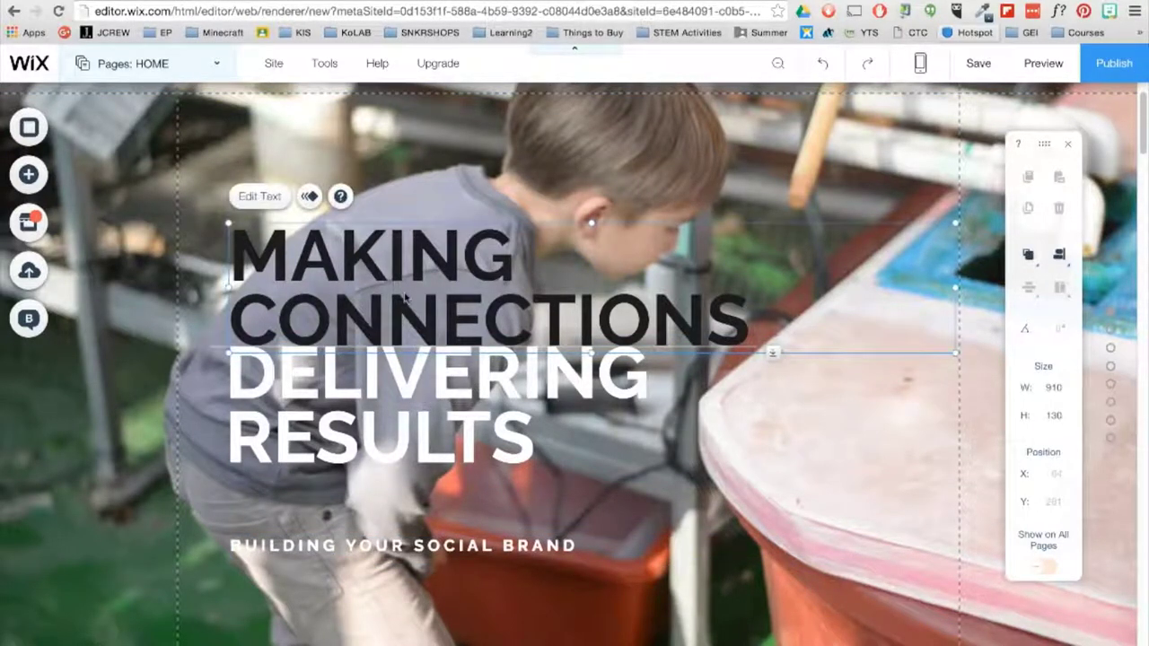
{"action": "left_click", "coordinate": [259, 196]}
{"action": "type", "text": "Educ"}
{"action": "key", "text": "BackSpace"}
{"action": "key", "text": "BackSpace"}
{"action": "key", "text": "BackSpace"}
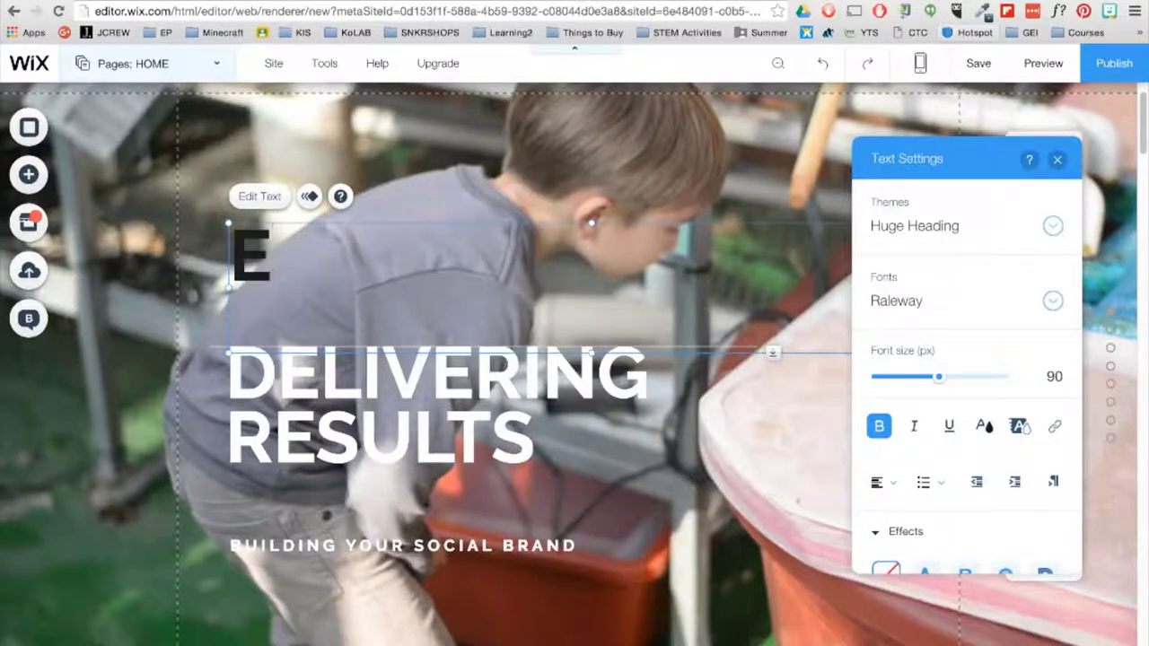
{"action": "type", "text": "DUCATIONAL"}
{"action": "key", "text": "ctrl+a"}
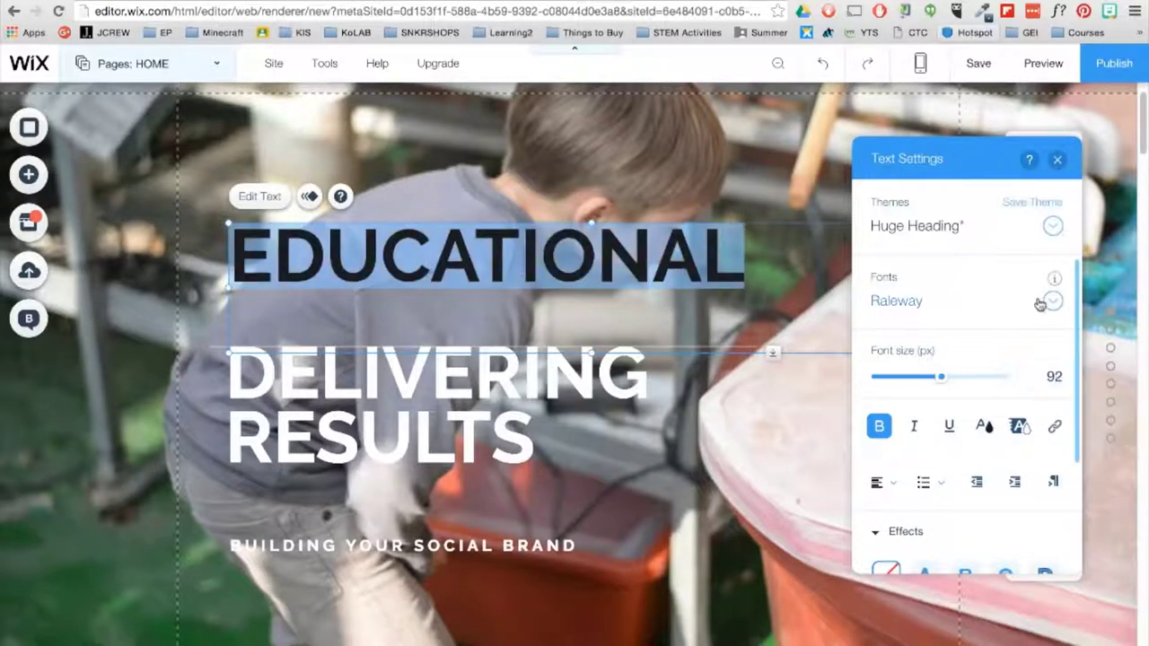
{"action": "left_click", "coordinate": [1053, 302]}
{"action": "left_click", "coordinate": [1053, 304]}
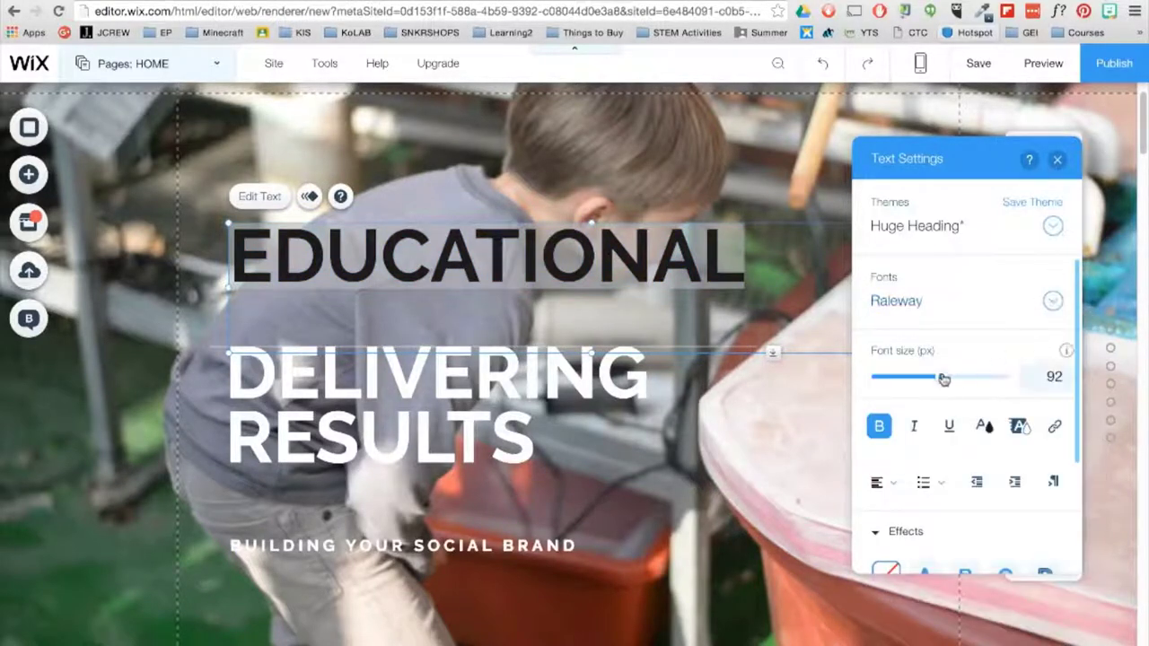
{"action": "left_click_drag", "start_coordinate": [941, 377], "coordinate": [624, 309]}
{"action": "left_click", "coordinate": [1057, 161]}
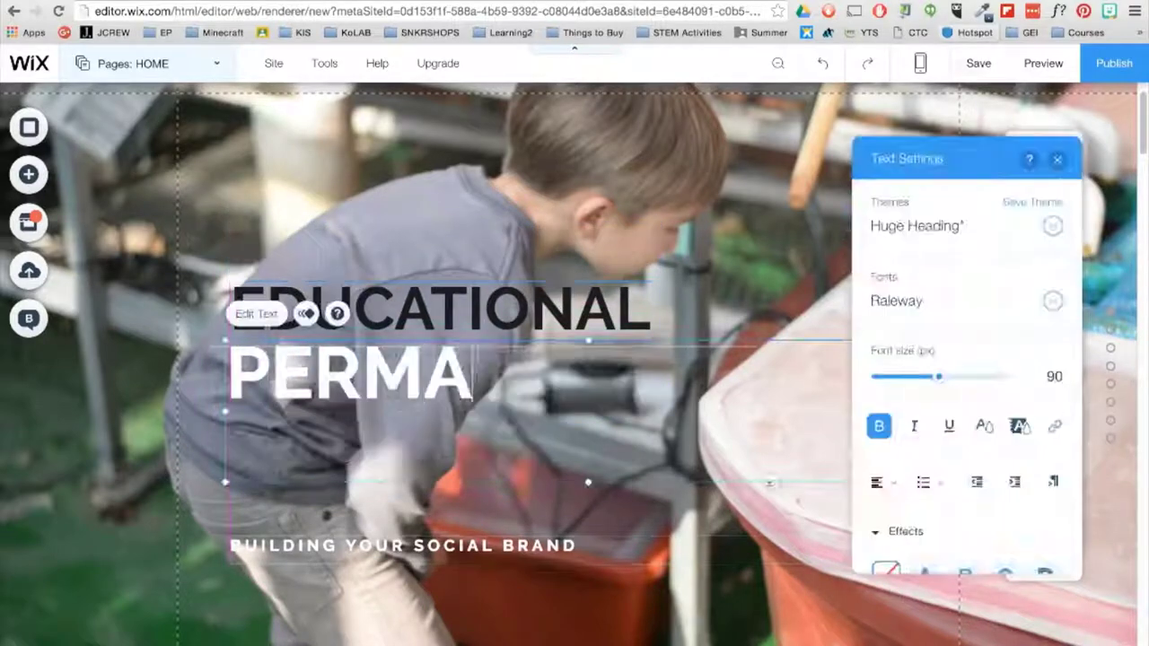
{"action": "left_click_drag", "start_coordinate": [942, 378], "coordinate": [925, 383]}
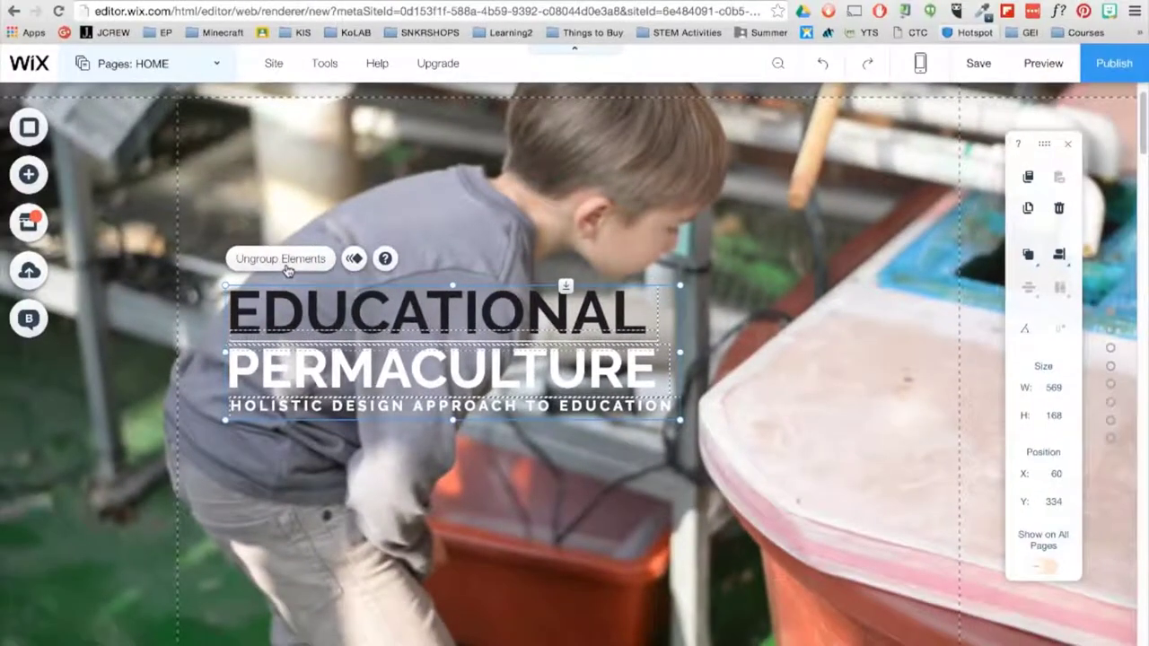
- Give the heading group a Fade-In animation and move it right toward page centre
{"action": "left_click", "coordinate": [354, 258]}
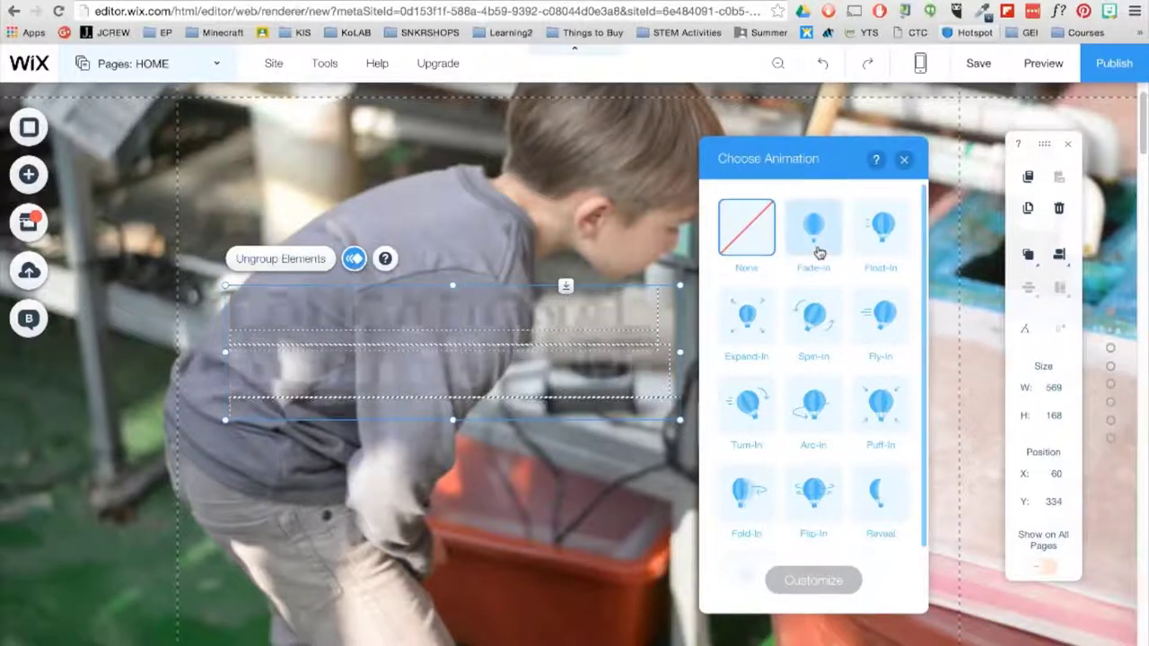
{"action": "left_click", "coordinate": [819, 255]}
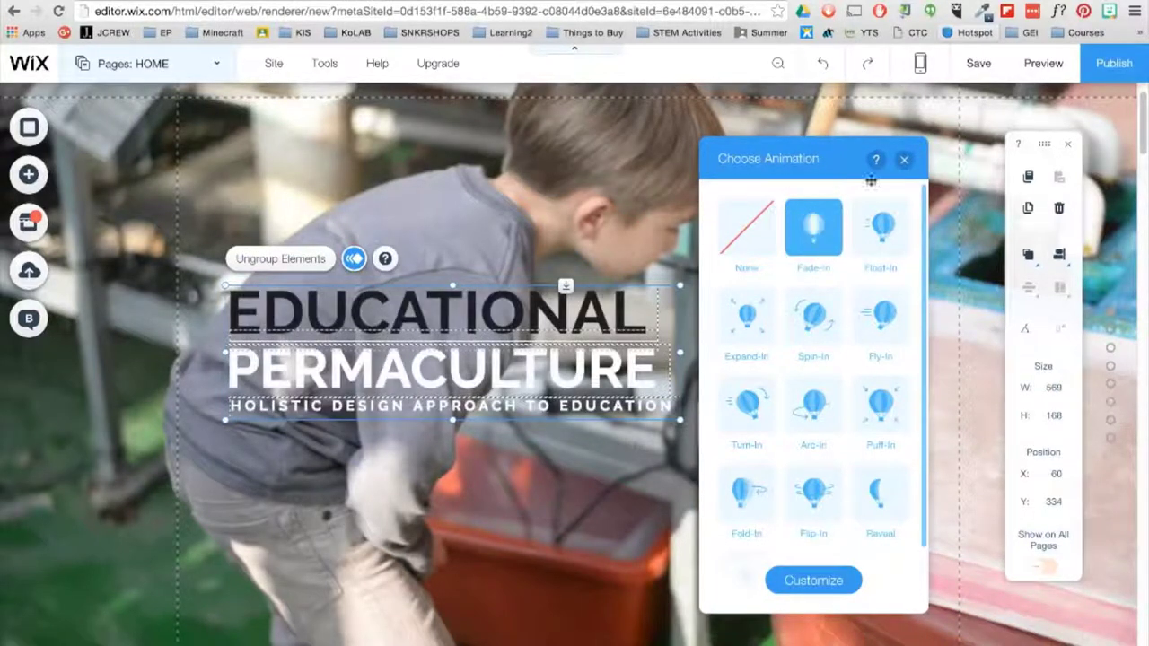
{"action": "left_click", "coordinate": [429, 311]}
{"action": "left_click_drag", "start_coordinate": [429, 311], "coordinate": [685, 358]}
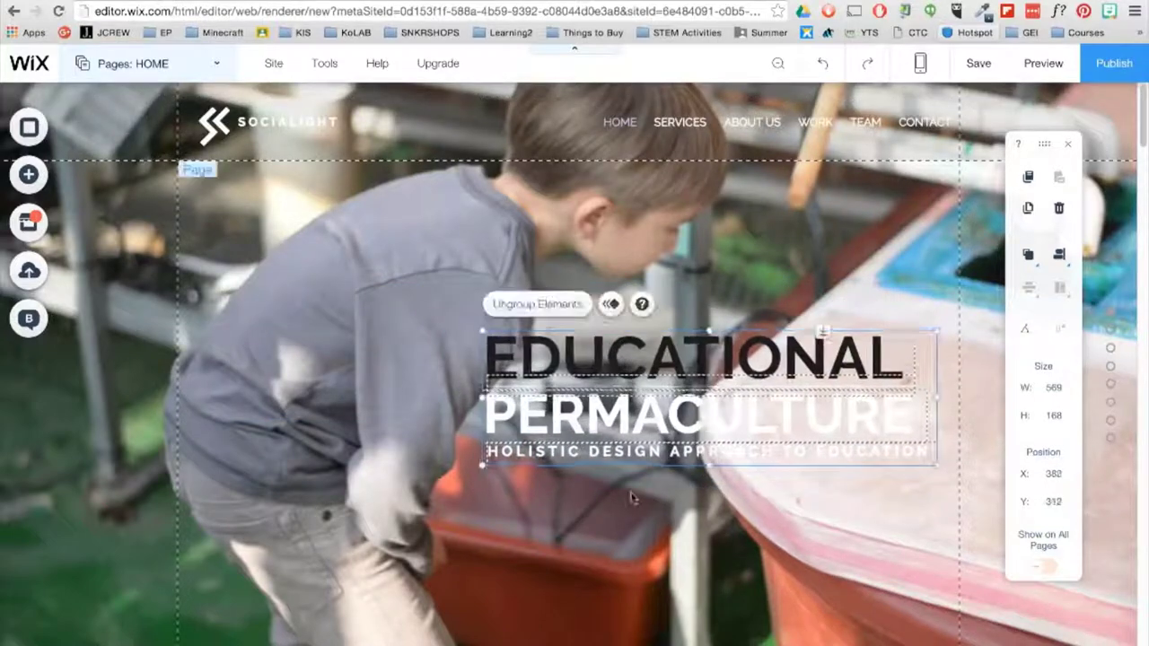
- Delete the Socialight logo icon and save the site on a free Wix.com domain
{"action": "left_click", "coordinate": [224, 132]}
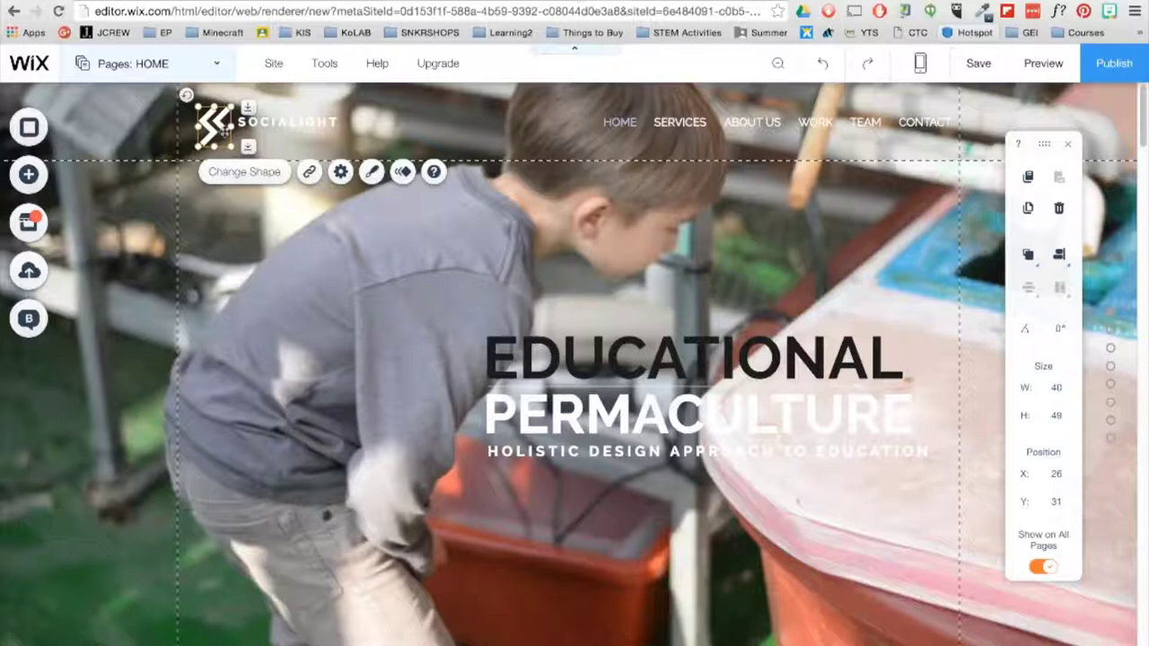
{"action": "key", "text": "Delete"}
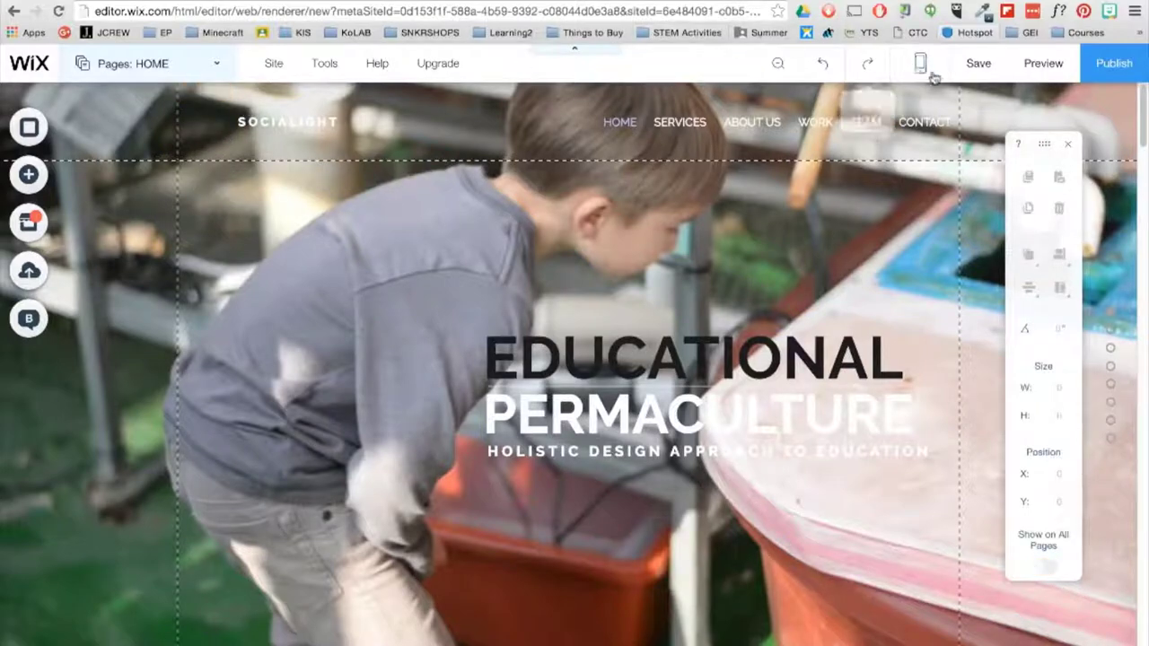
{"action": "left_click", "coordinate": [1001, 78]}
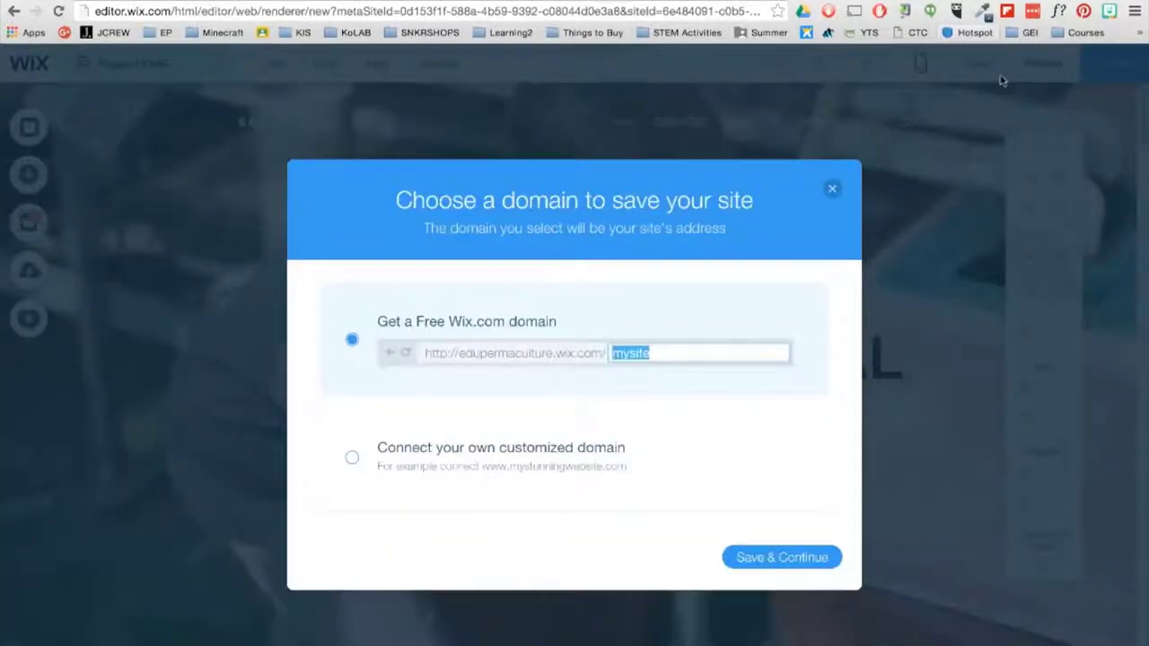
{"action": "left_click", "coordinate": [801, 553]}
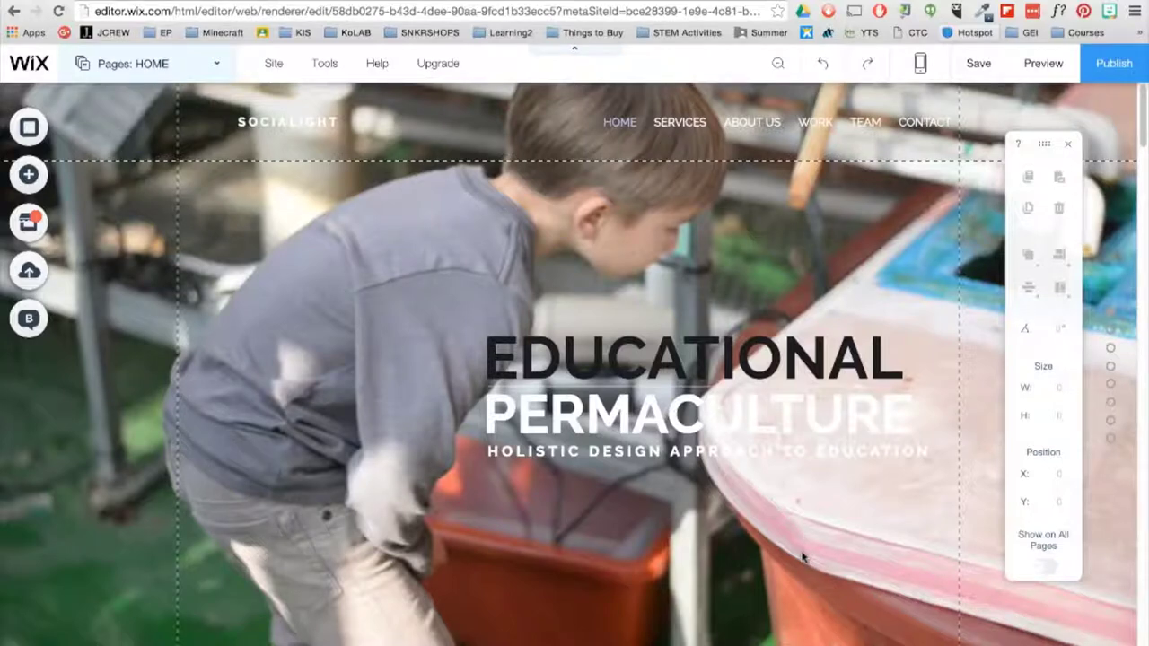
- Upload WEB_GRAPHICS_EDUpermaLOGO.png from Downloads and place it on the home page
{"action": "left_click", "coordinate": [45, 183]}
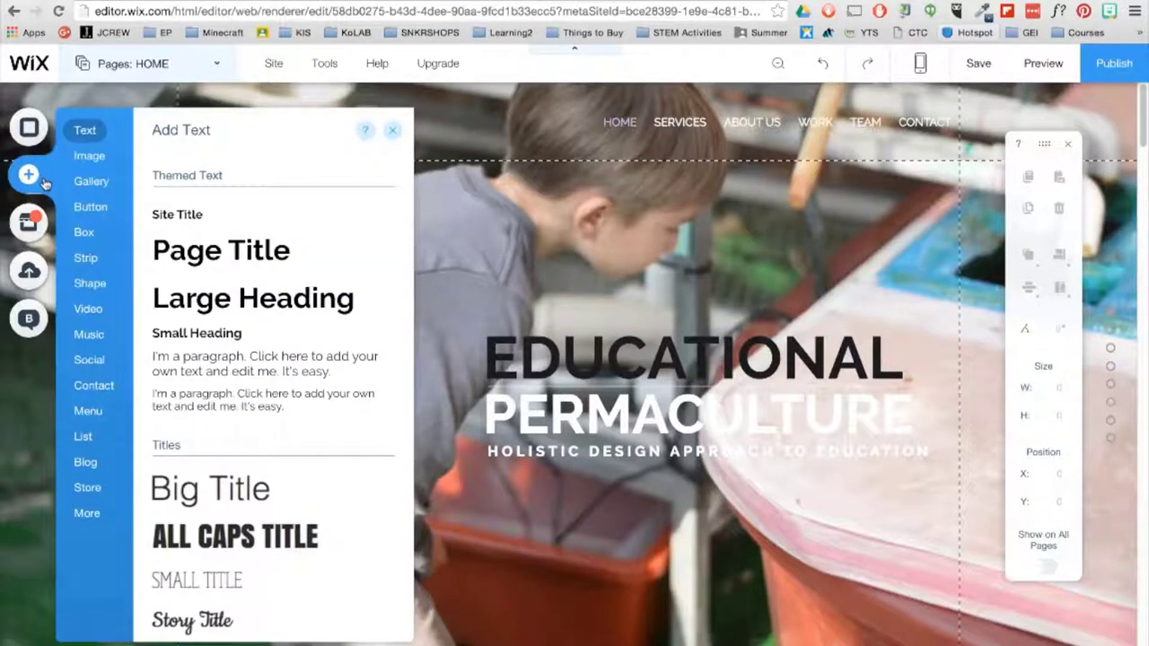
{"action": "left_click", "coordinate": [89, 156]}
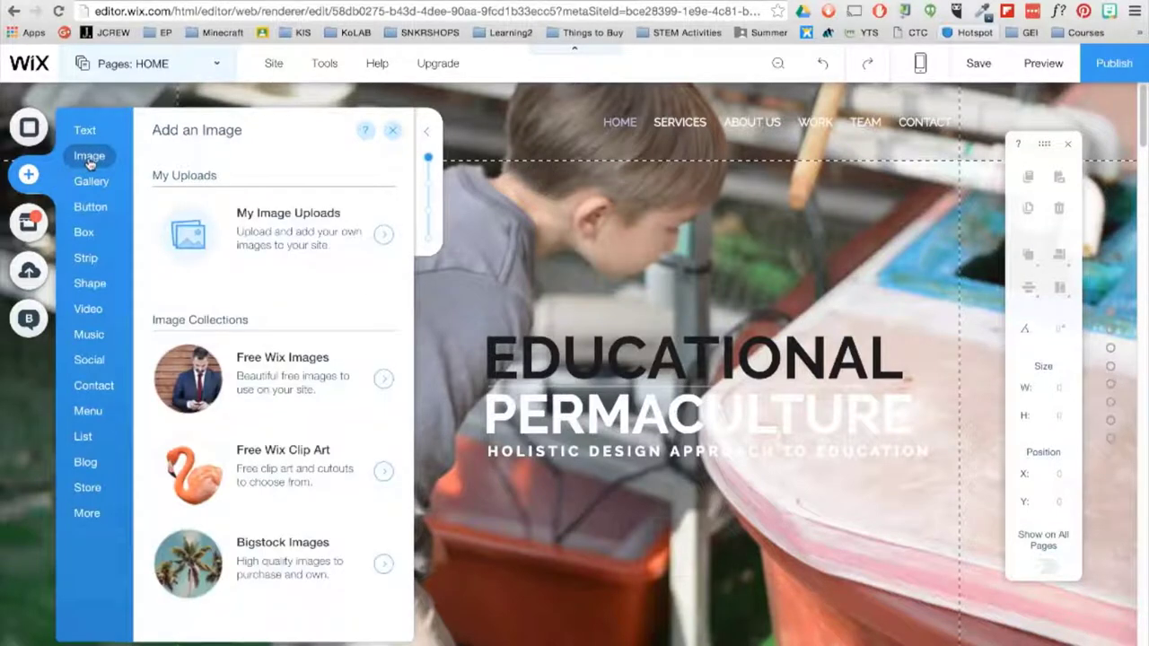
{"action": "left_click", "coordinate": [385, 237]}
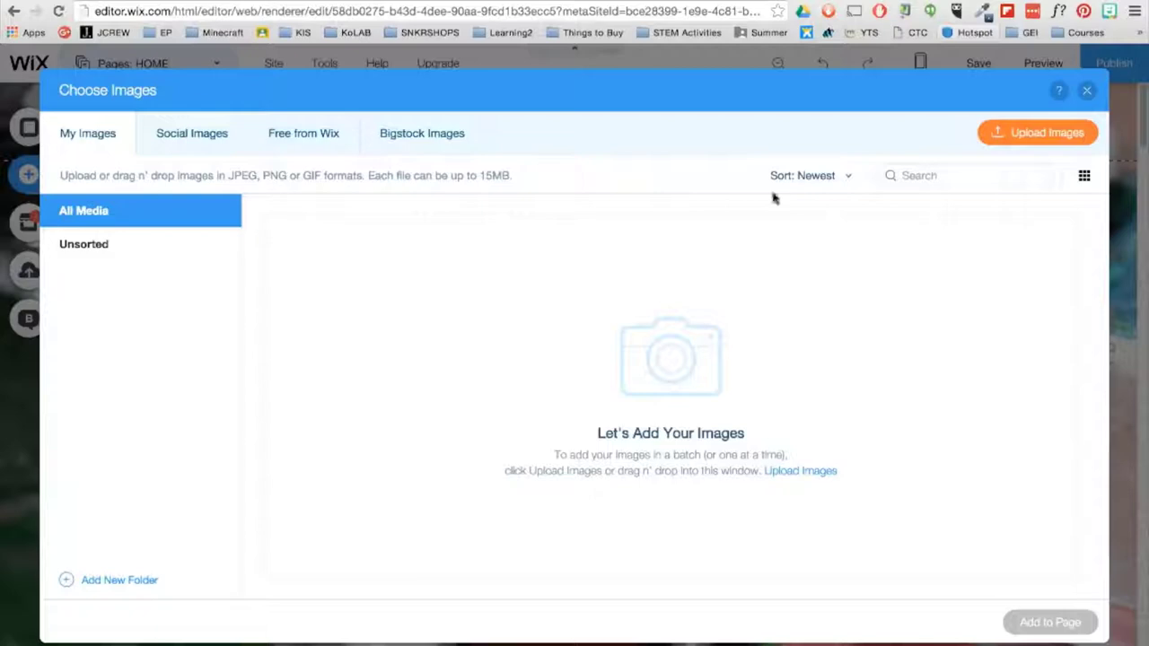
{"action": "left_click", "coordinate": [1019, 137]}
{"action": "left_click", "coordinate": [99, 213]}
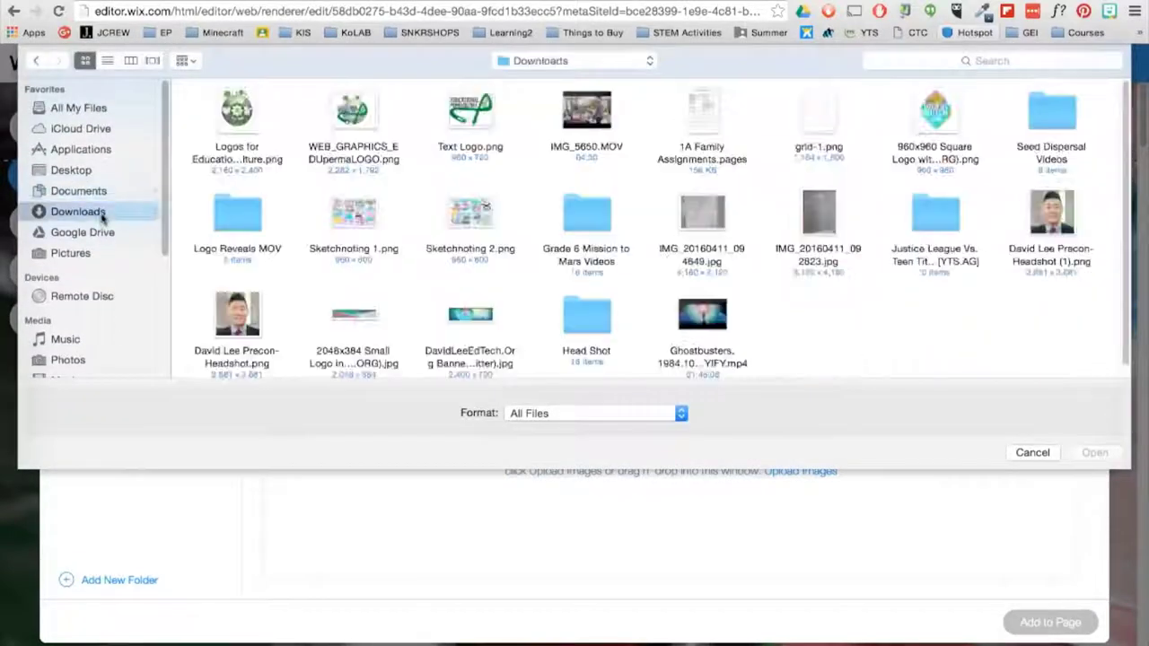
{"action": "left_click", "coordinate": [353, 112]}
{"action": "left_click", "coordinate": [1093, 453]}
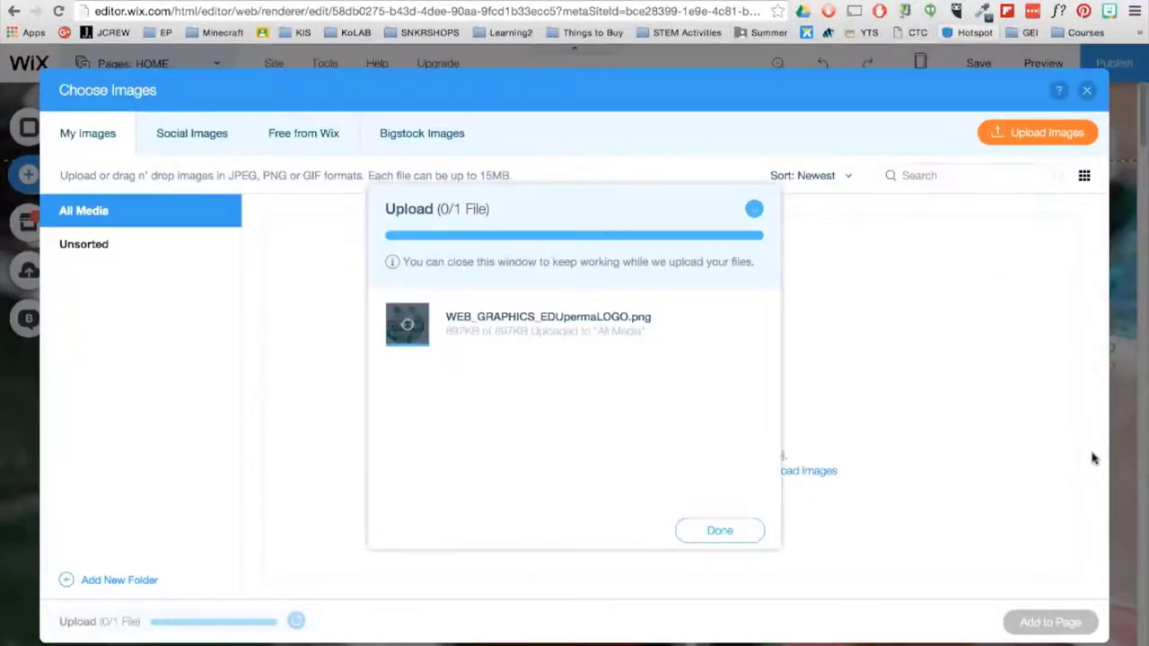
{"action": "left_click", "coordinate": [720, 530]}
{"action": "left_click", "coordinate": [332, 301]}
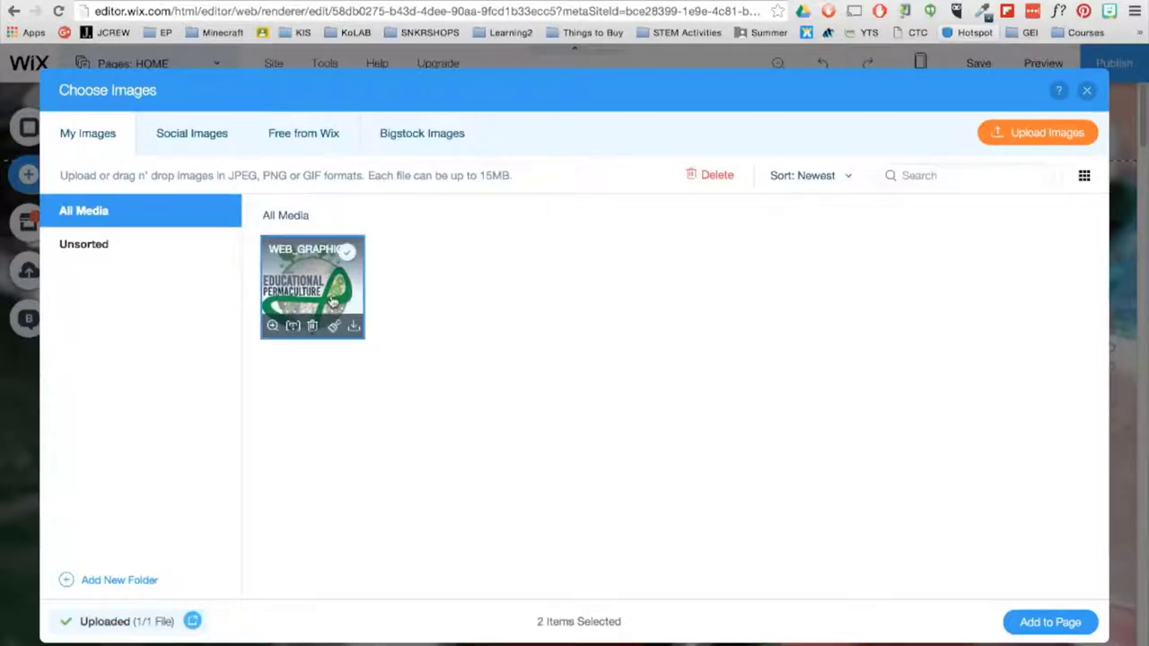
{"action": "double_click", "coordinate": [332, 300]}
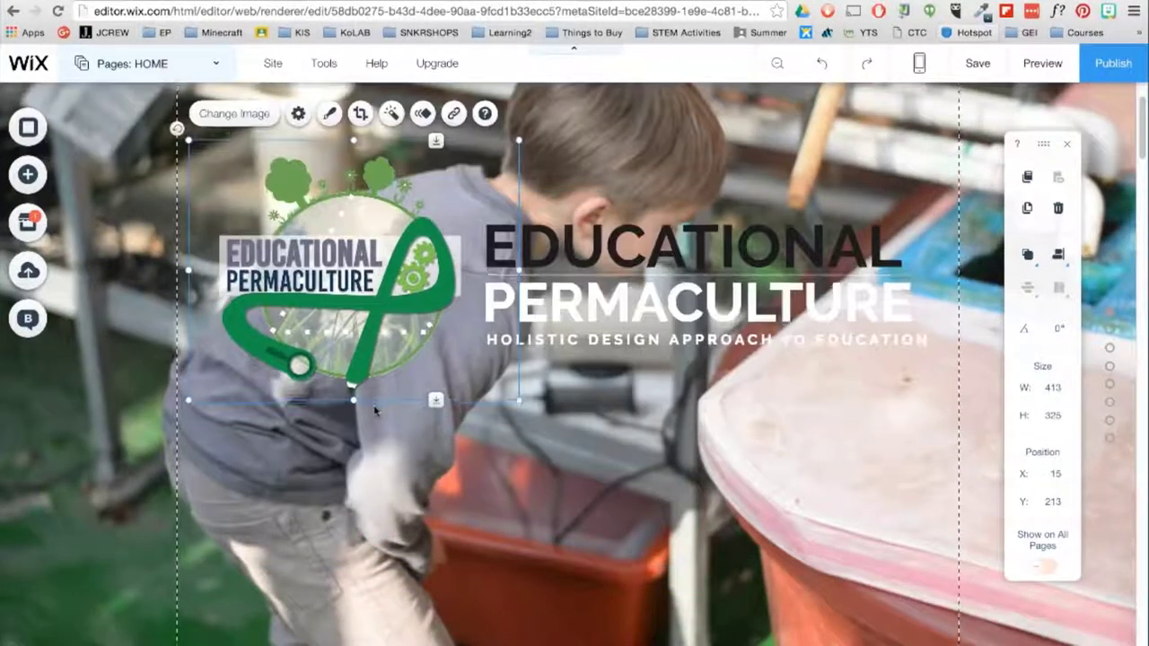
- Add a full-width slideshow strip from the gallery options and drag it below the header
{"action": "scroll", "coordinate": [375, 409], "scroll_direction": "down", "scroll_amount": 3}
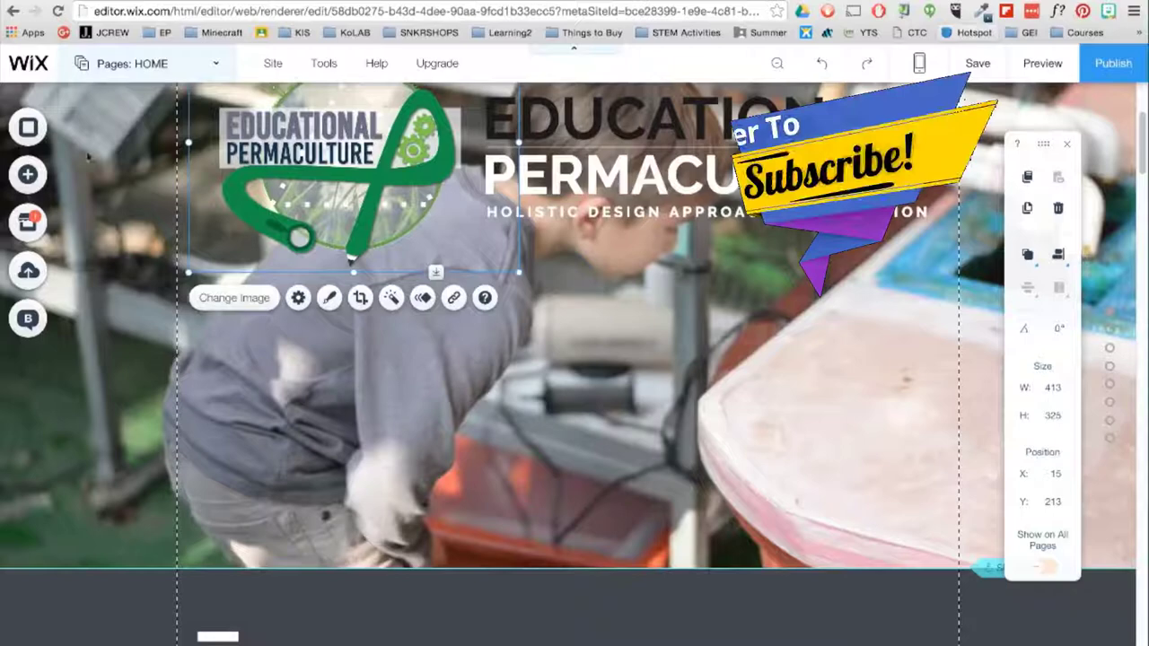
{"action": "left_click", "coordinate": [32, 174]}
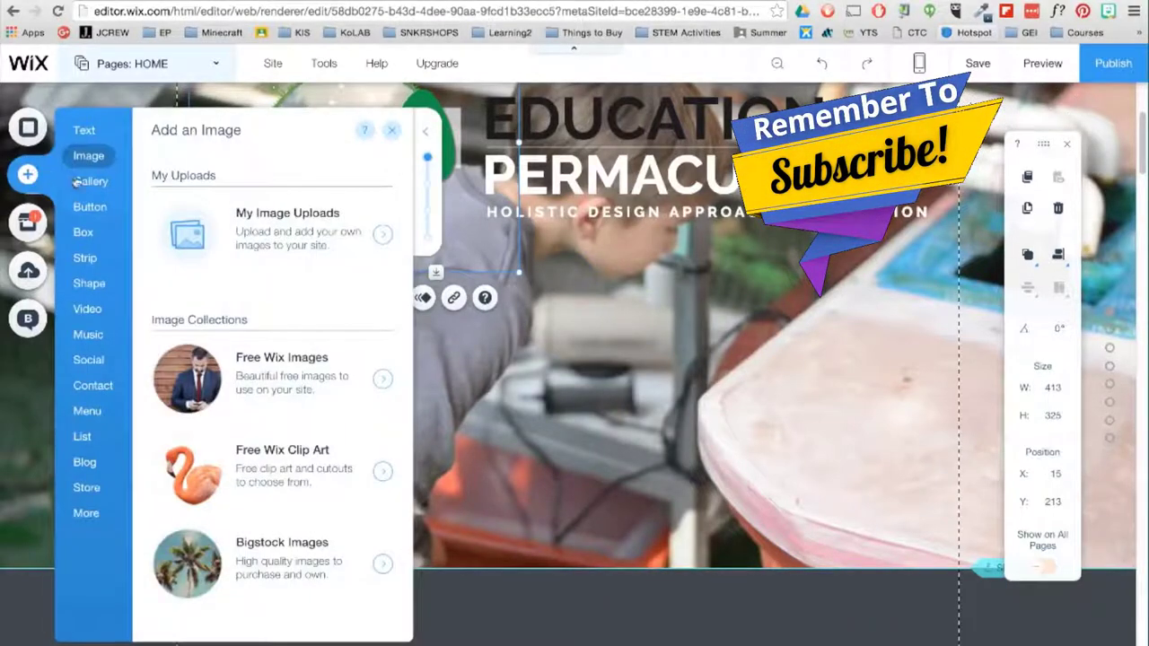
{"action": "left_click", "coordinate": [100, 183]}
{"action": "scroll", "coordinate": [269, 377], "scroll_direction": "down", "scroll_amount": 10}
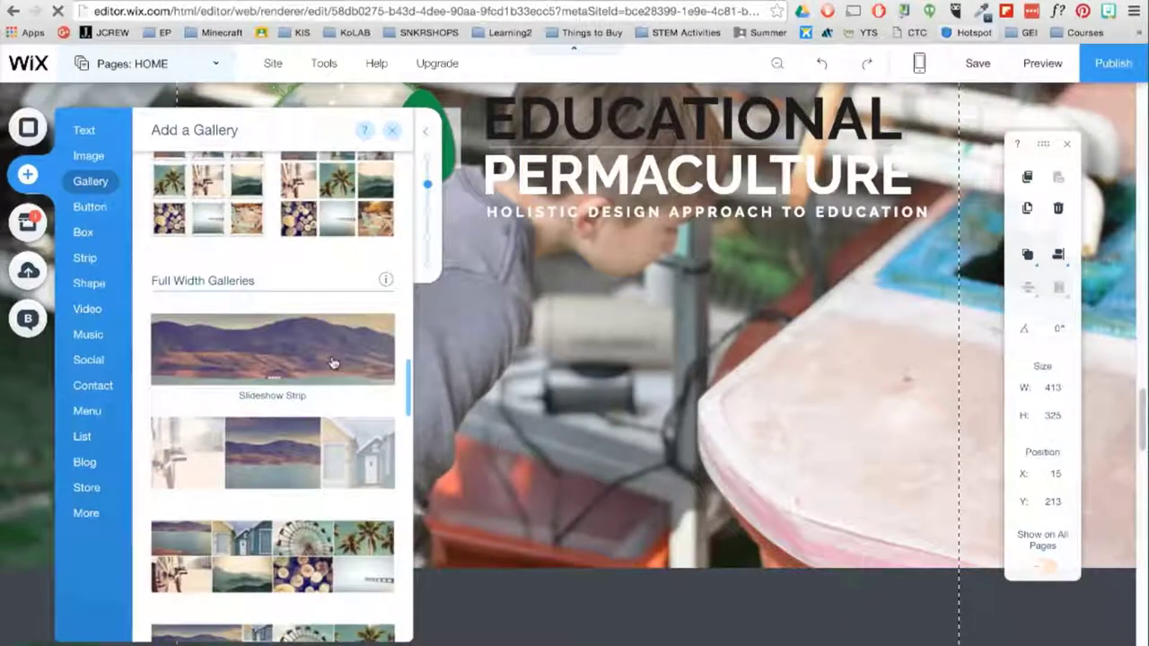
{"action": "left_click", "coordinate": [332, 362]}
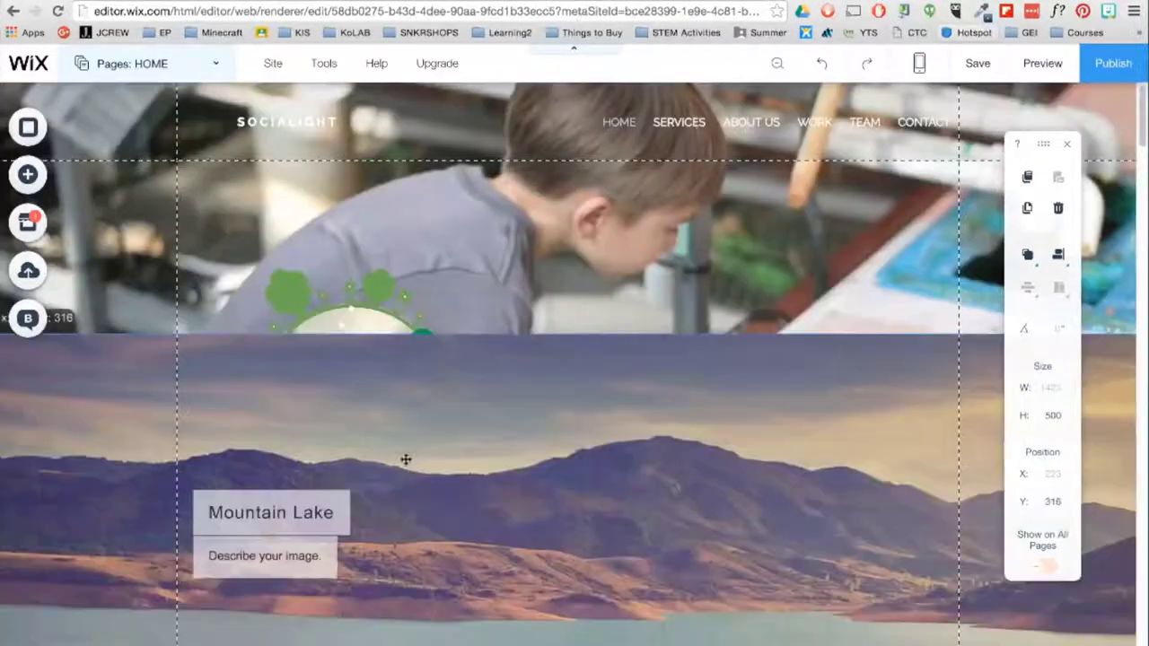
{"action": "left_click_drag", "start_coordinate": [405, 461], "coordinate": [410, 318]}
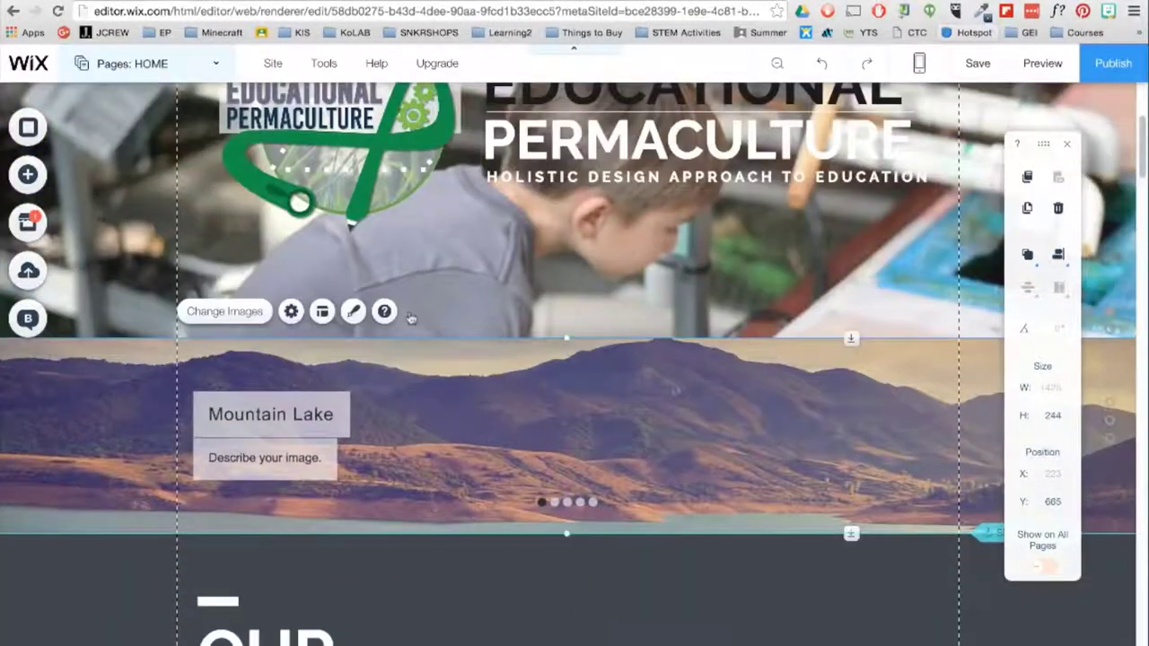
- Delete the sample images, including Mountain Lake, from the slideshow gallery
{"action": "left_click", "coordinate": [255, 316]}
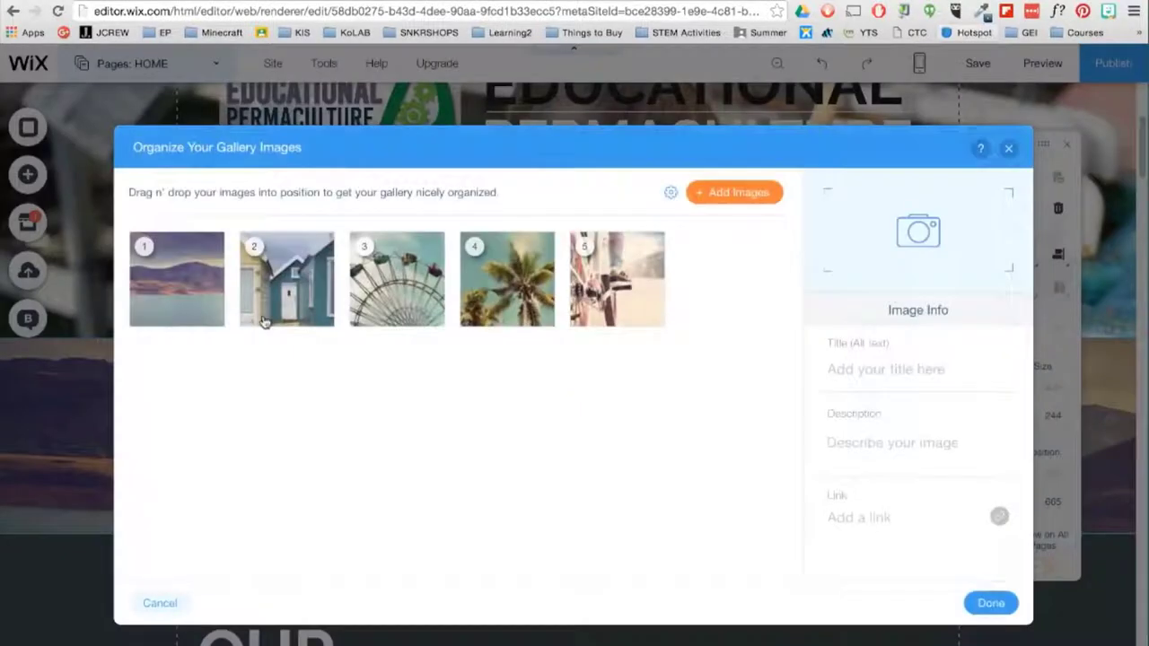
{"action": "left_click_drag", "start_coordinate": [224, 322], "coordinate": [210, 321]}
{"action": "key", "text": "BackSpace"}
{"action": "key", "text": "BackSpace"}
{"action": "key", "text": "BackSpace"}
{"action": "key", "text": "BackSpace"}
{"action": "key", "text": "BackSpace"}
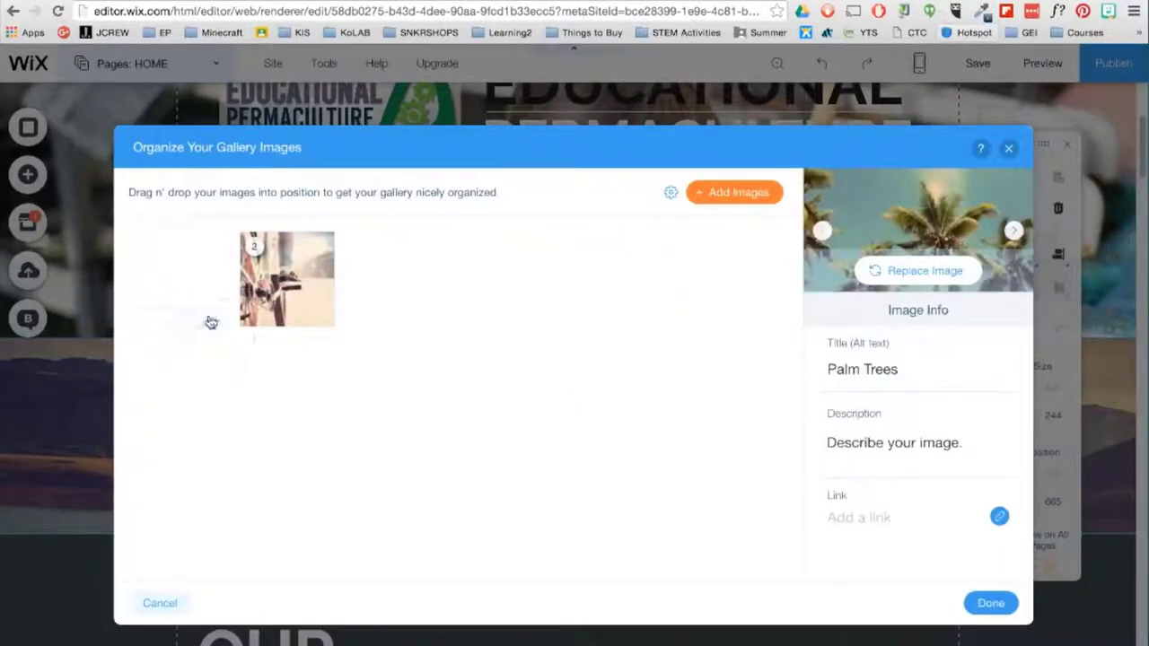
- Select and upload seven nature landscape photos for the slideshow
{"action": "left_click", "coordinate": [764, 195]}
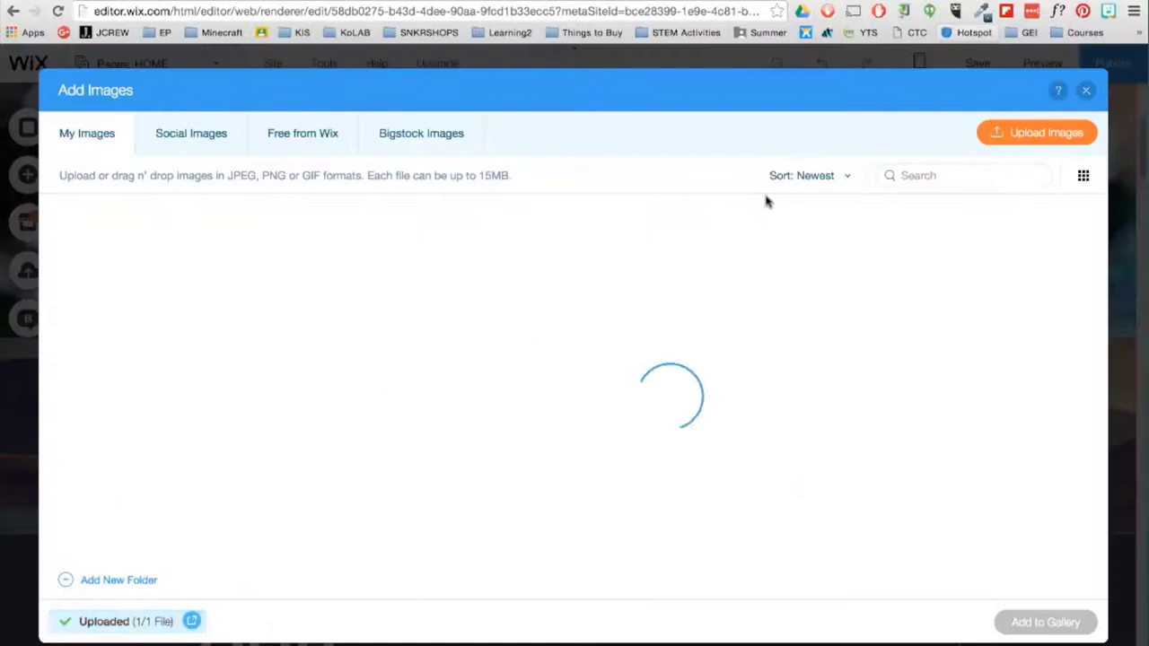
{"action": "left_click", "coordinate": [235, 108]}
{"action": "left_click", "coordinate": [474, 212], "text": "super"}
{"action": "left_click", "coordinate": [708, 216], "text": "super"}
{"action": "left_click", "coordinate": [826, 109], "text": "super"}
{"action": "left_click", "coordinate": [1061, 109], "text": "super"}
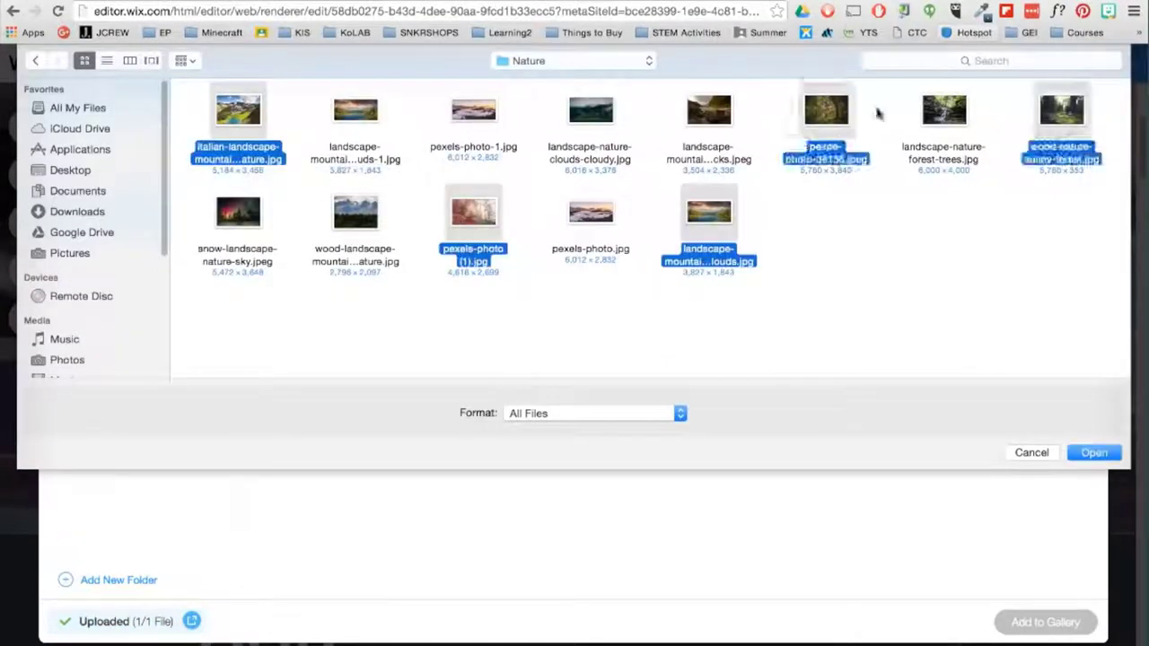
{"action": "left_click", "coordinate": [355, 109], "text": "super"}
{"action": "left_click", "coordinate": [474, 110], "text": "super"}
{"action": "left_click", "coordinate": [1095, 454]}
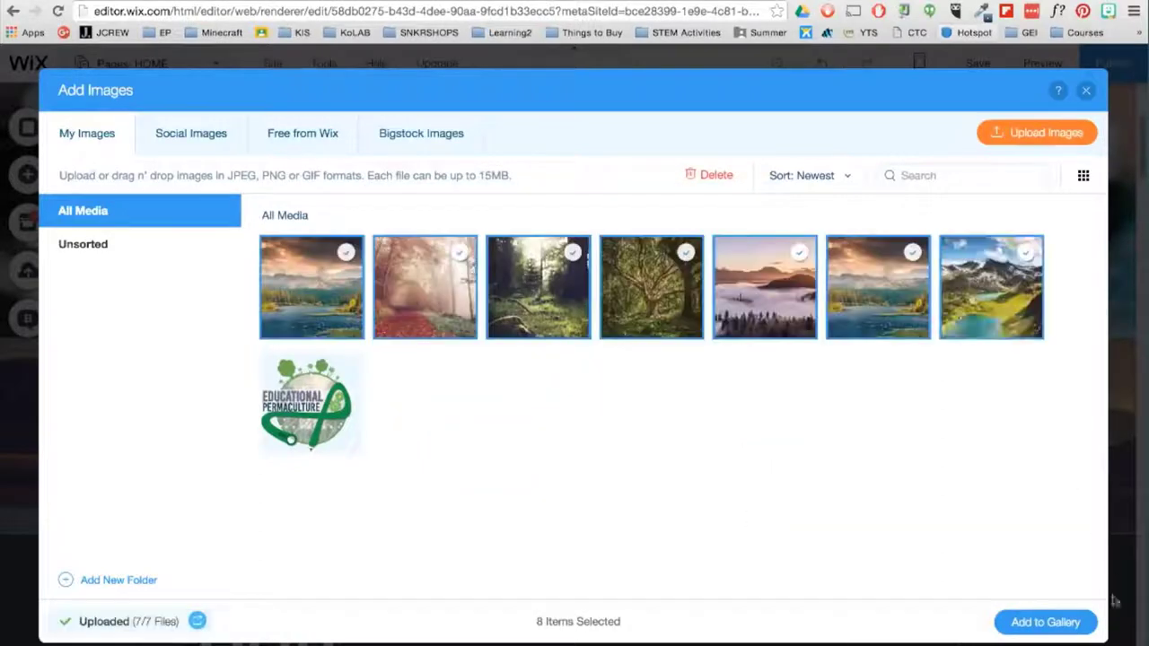
- Add the uploaded photos to the slideshow and turn on autoplay on loading
{"action": "left_click", "coordinate": [1092, 628]}
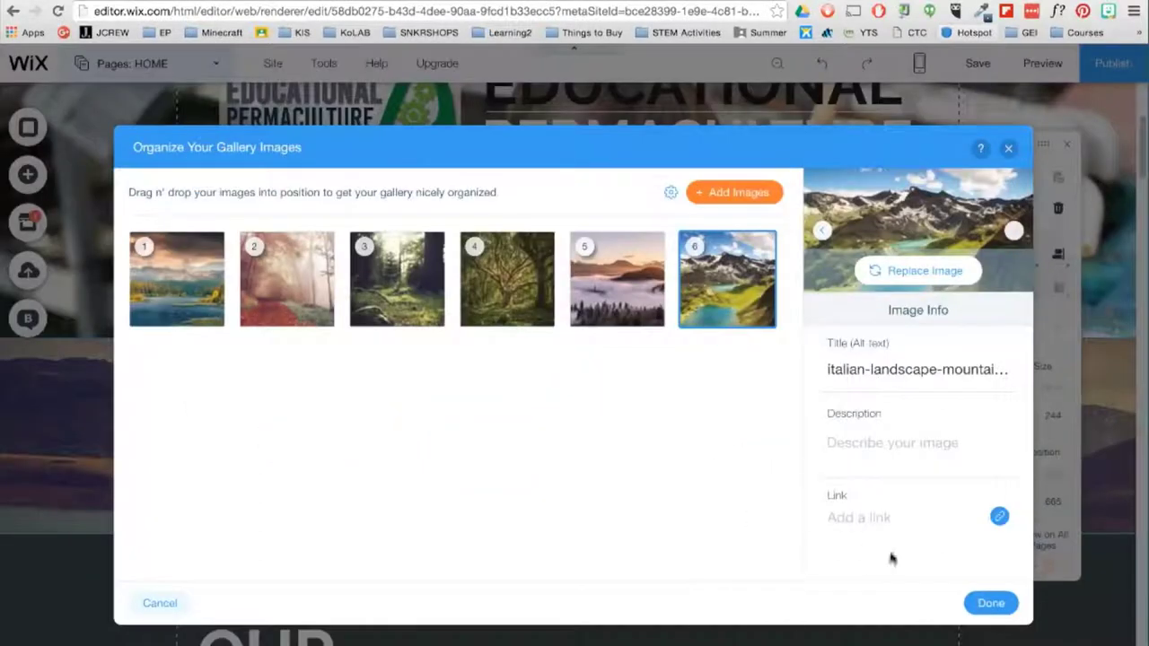
{"action": "left_click", "coordinate": [988, 603]}
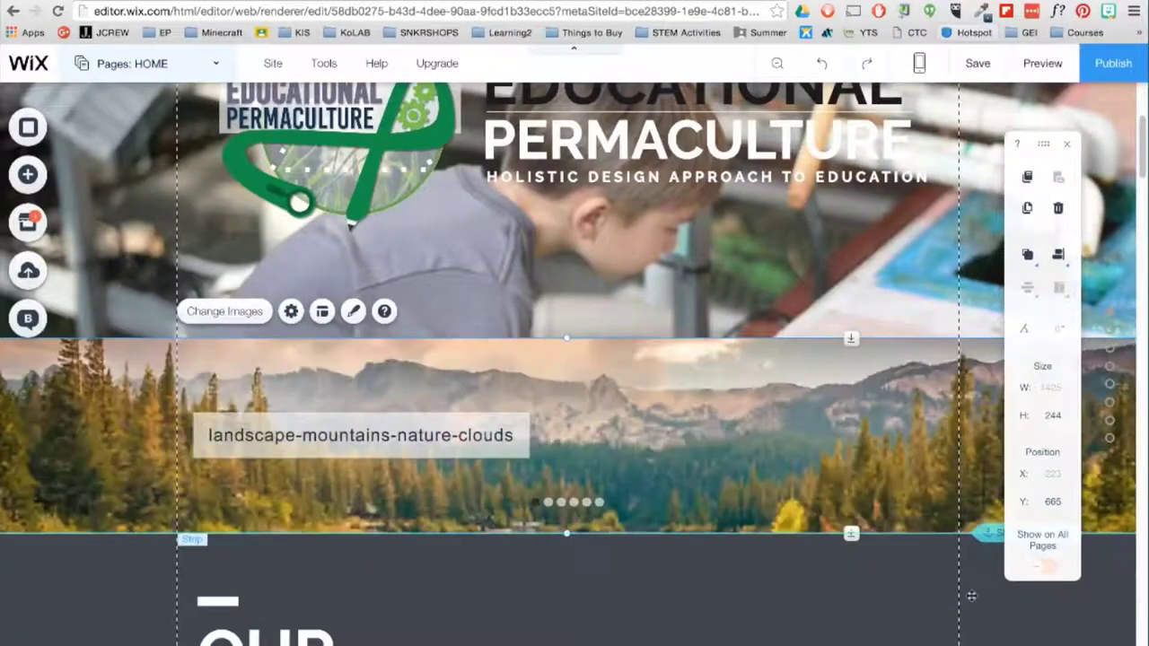
{"action": "left_click", "coordinate": [290, 310]}
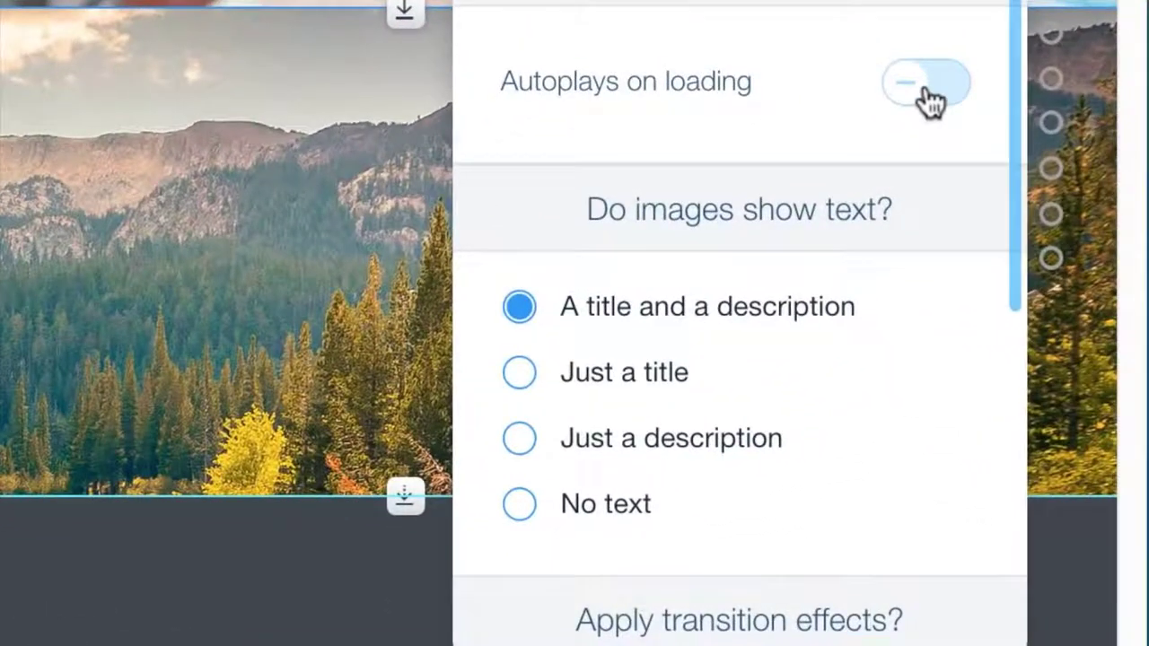
{"action": "left_click", "coordinate": [920, 94]}
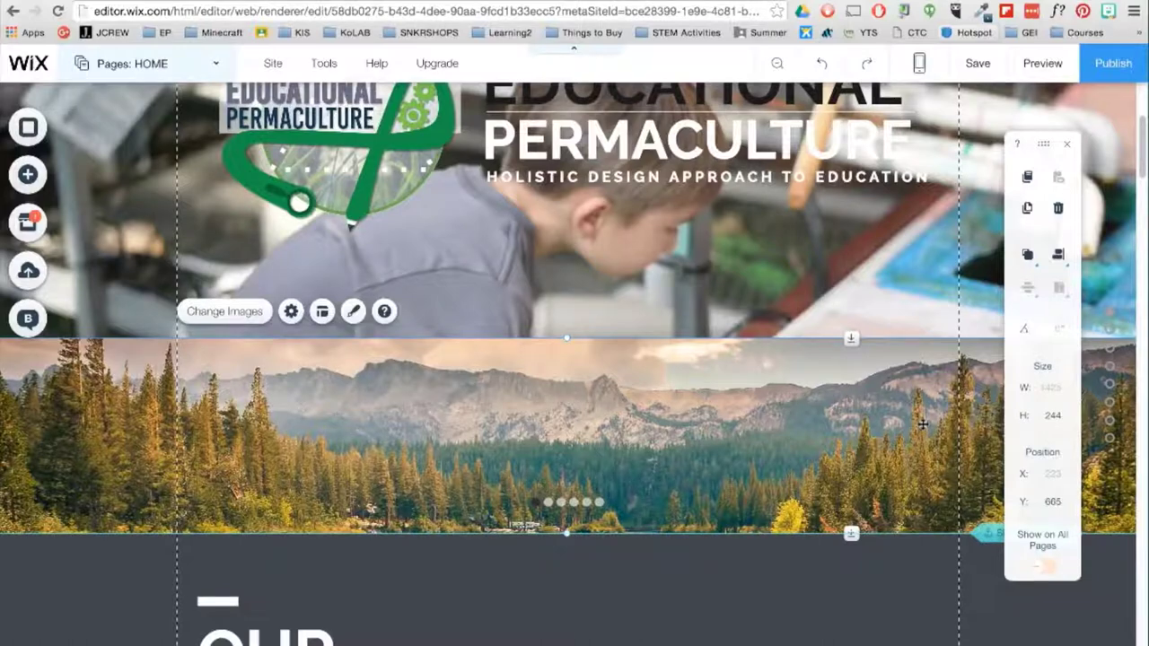
- Browse the full-width strip presets, then close them without adding one
{"action": "left_click", "coordinate": [28, 176]}
{"action": "left_click", "coordinate": [85, 258]}
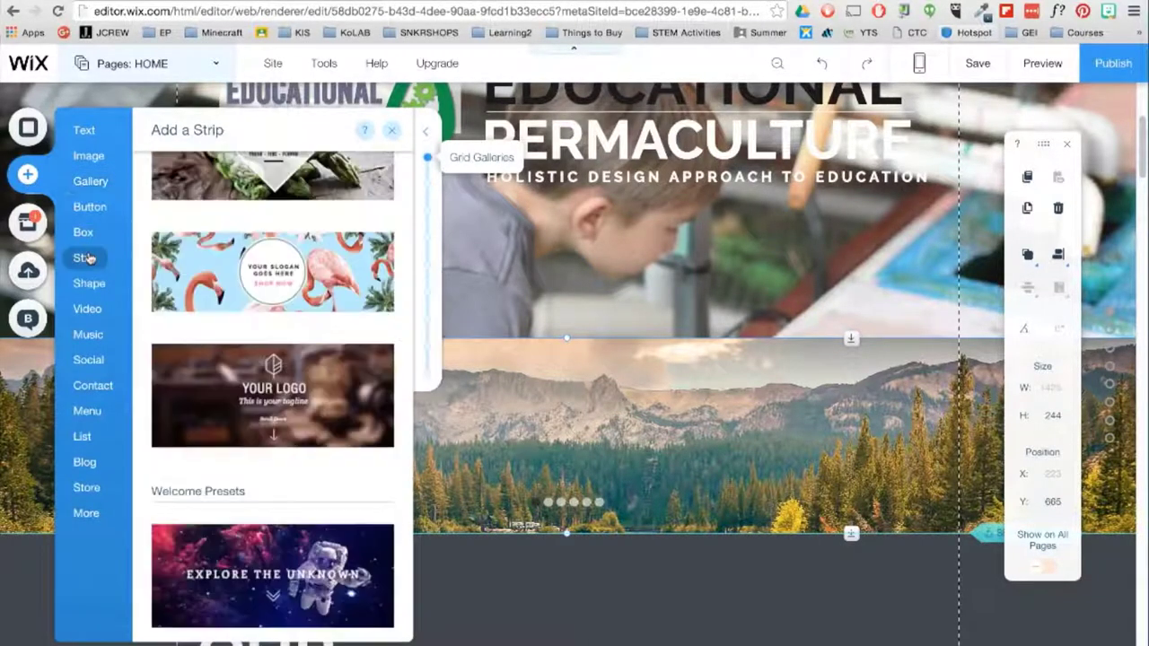
{"action": "scroll", "coordinate": [407, 361], "scroll_direction": "down", "scroll_amount": 5}
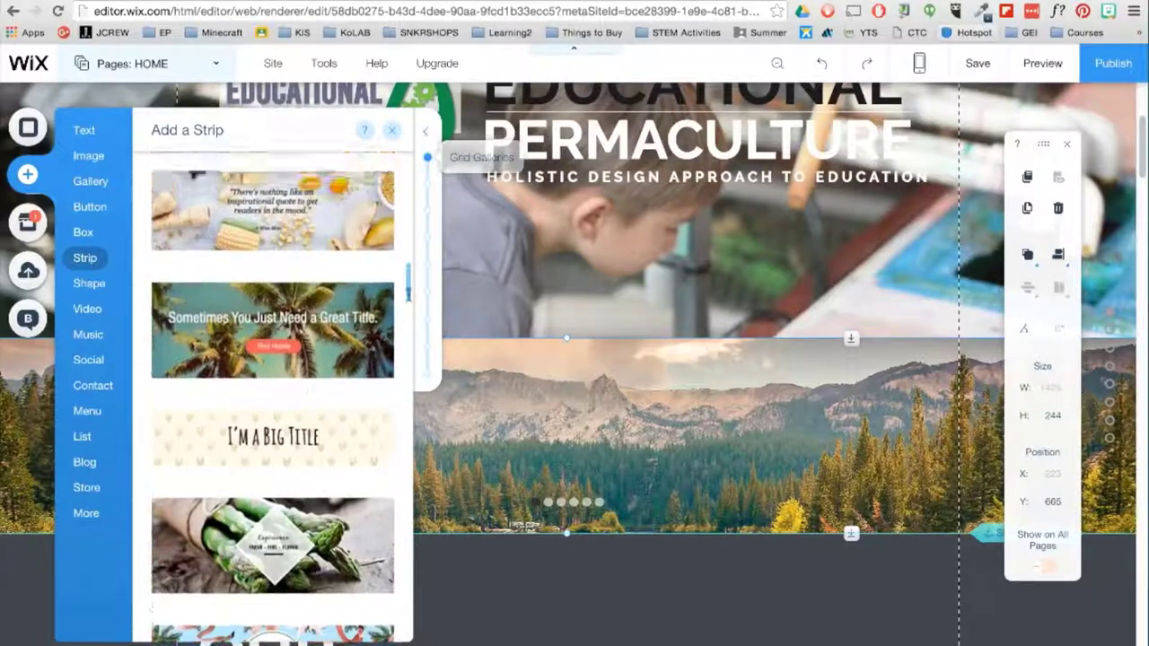
{"action": "scroll", "coordinate": [407, 362], "scroll_direction": "up", "scroll_amount": 10}
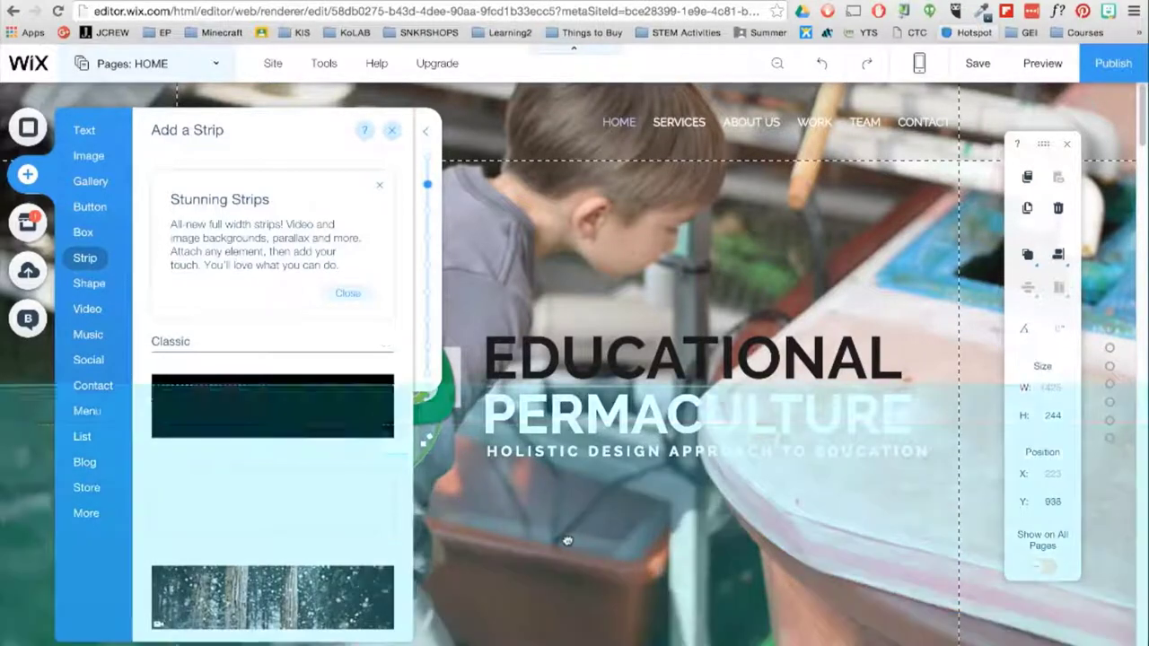
{"action": "scroll", "coordinate": [575, 359], "scroll_direction": "down", "scroll_amount": 4}
{"action": "left_click", "coordinate": [402, 273]}
- Lower the strip's background colour opacity to 37%
{"action": "left_click_drag", "start_coordinate": [403, 272], "coordinate": [485, 359]}
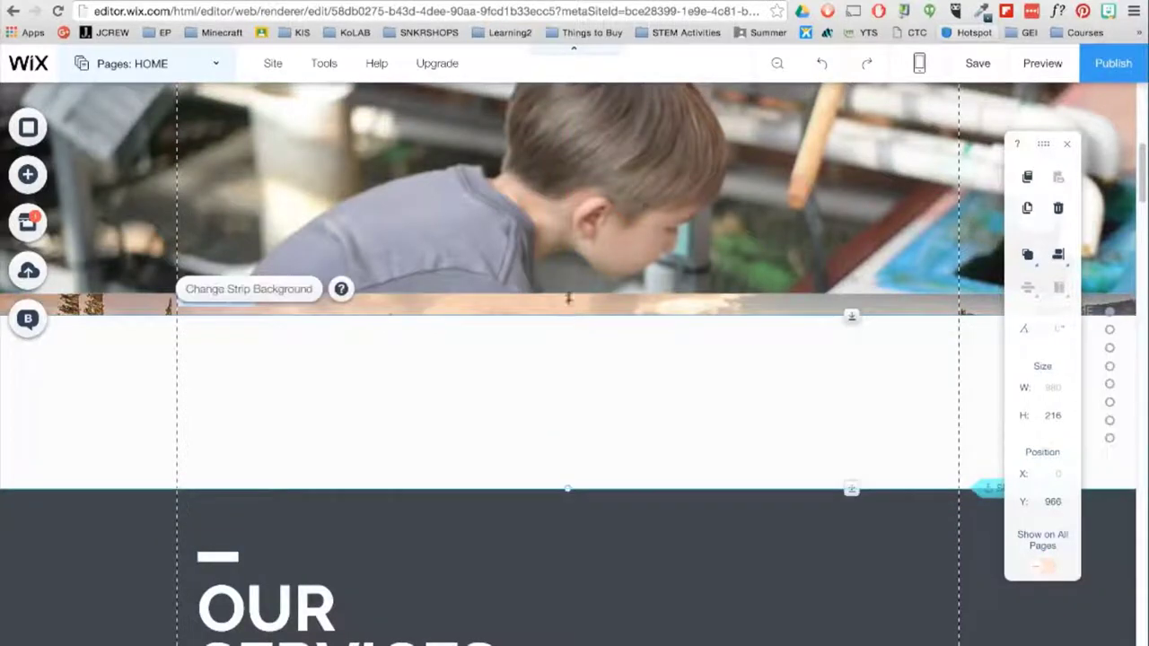
{"action": "left_click", "coordinate": [301, 273]}
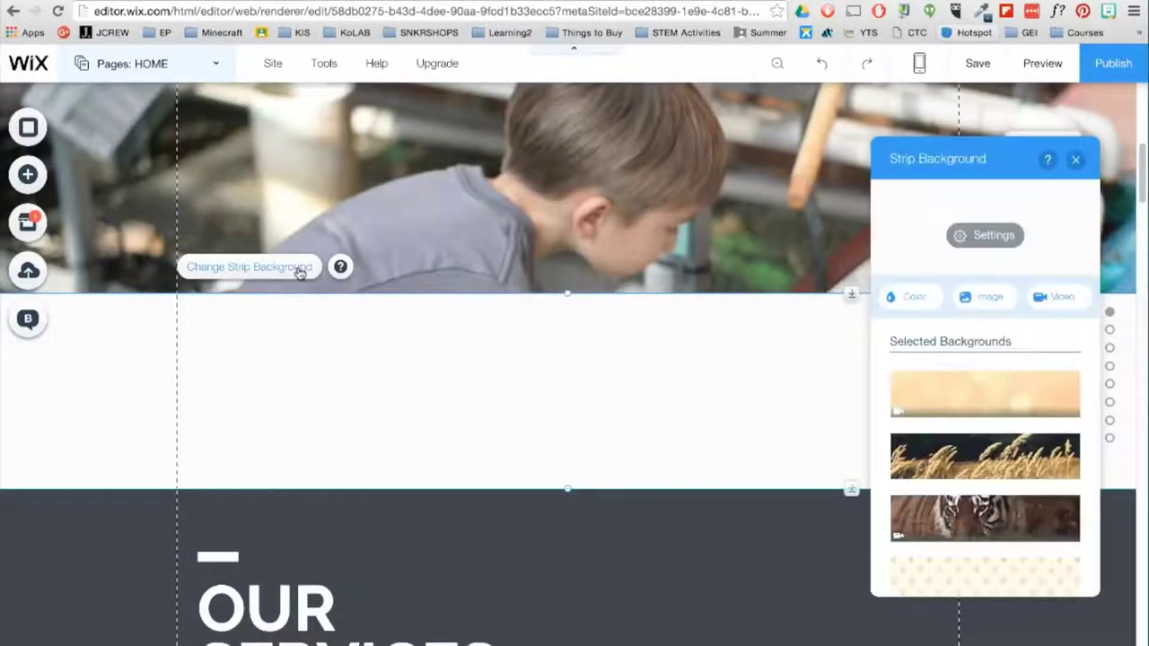
{"action": "left_click", "coordinate": [994, 236]}
{"action": "left_click_drag", "start_coordinate": [987, 266], "coordinate": [918, 264]}
{"action": "left_click", "coordinate": [1077, 160]}
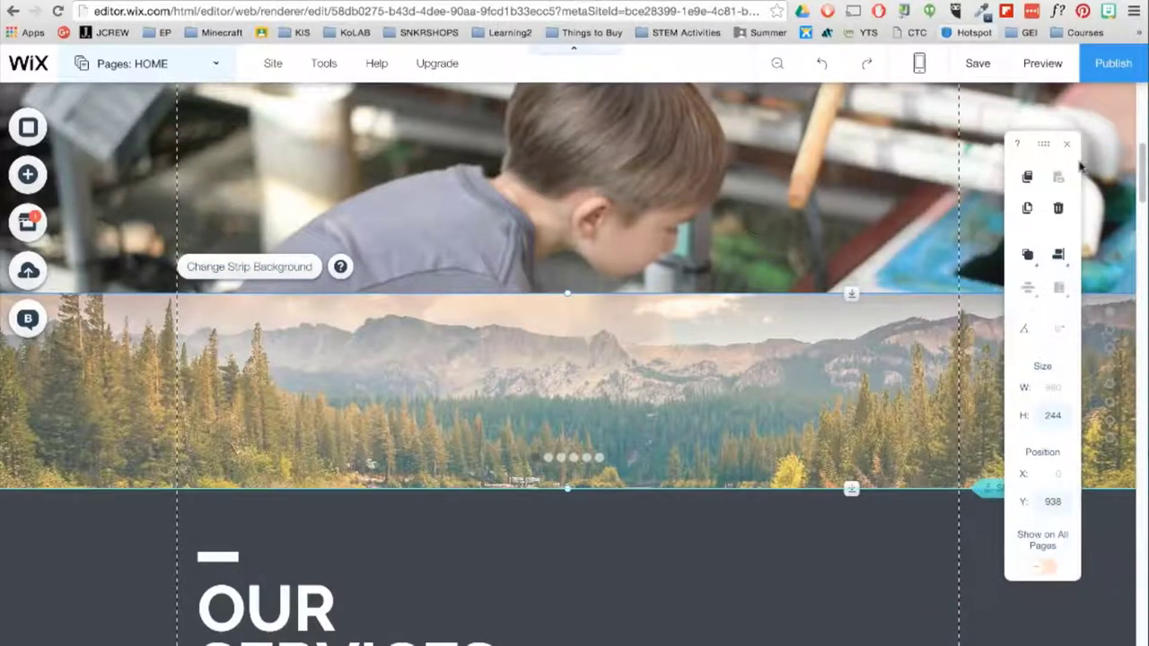
{"action": "scroll", "coordinate": [972, 371], "scroll_direction": "up", "scroll_amount": 10}
{"action": "scroll", "coordinate": [975, 371], "scroll_direction": "down", "scroll_amount": 15}
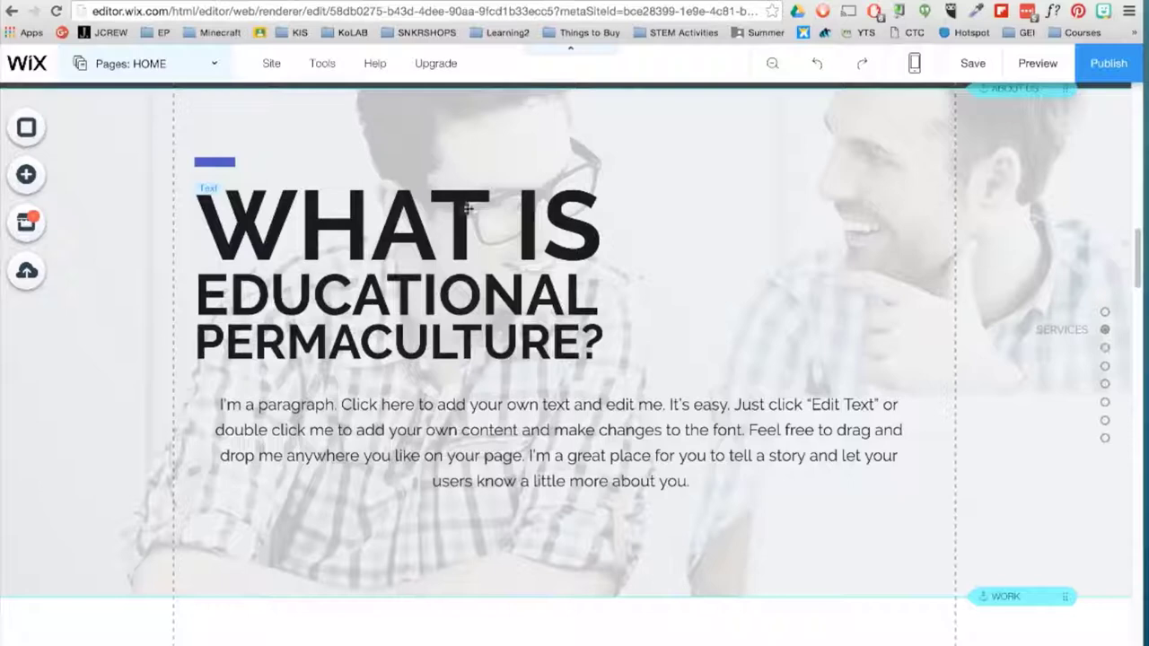
- Place a YouTube video element to the right of the heading
{"action": "left_click", "coordinate": [26, 174]}
{"action": "left_click", "coordinate": [98, 313]}
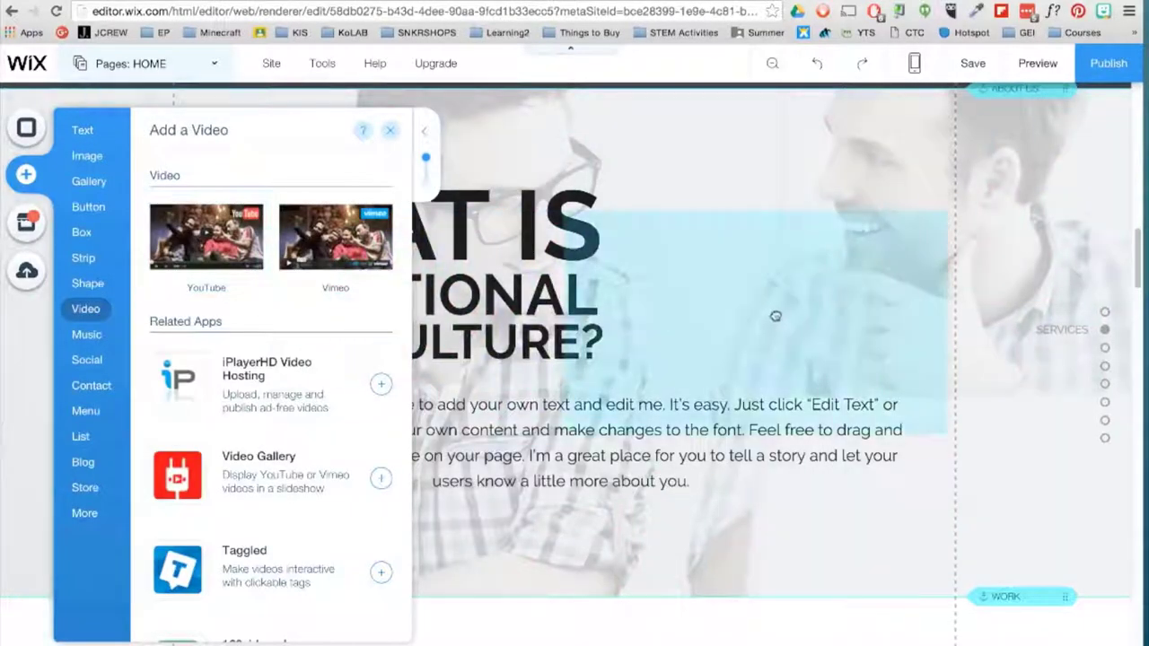
{"action": "left_click_drag", "start_coordinate": [595, 392], "coordinate": [702, 269]}
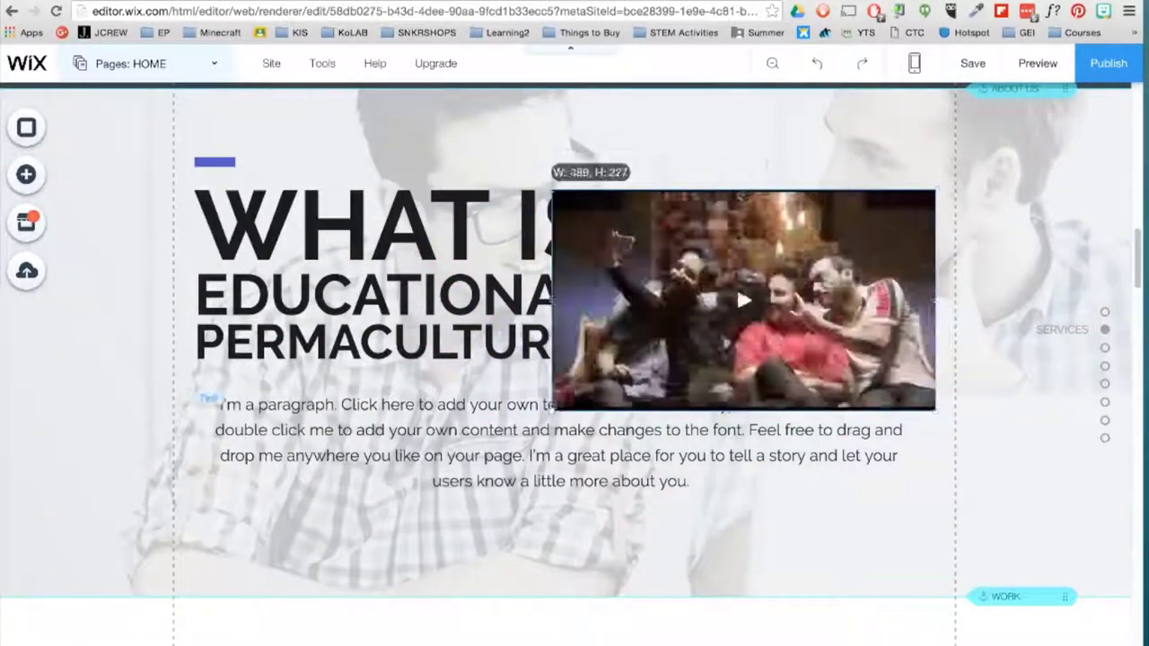
- Search YouTube for 'CAT' videos, then close the search without choosing one
{"action": "double_click", "coordinate": [702, 258]}
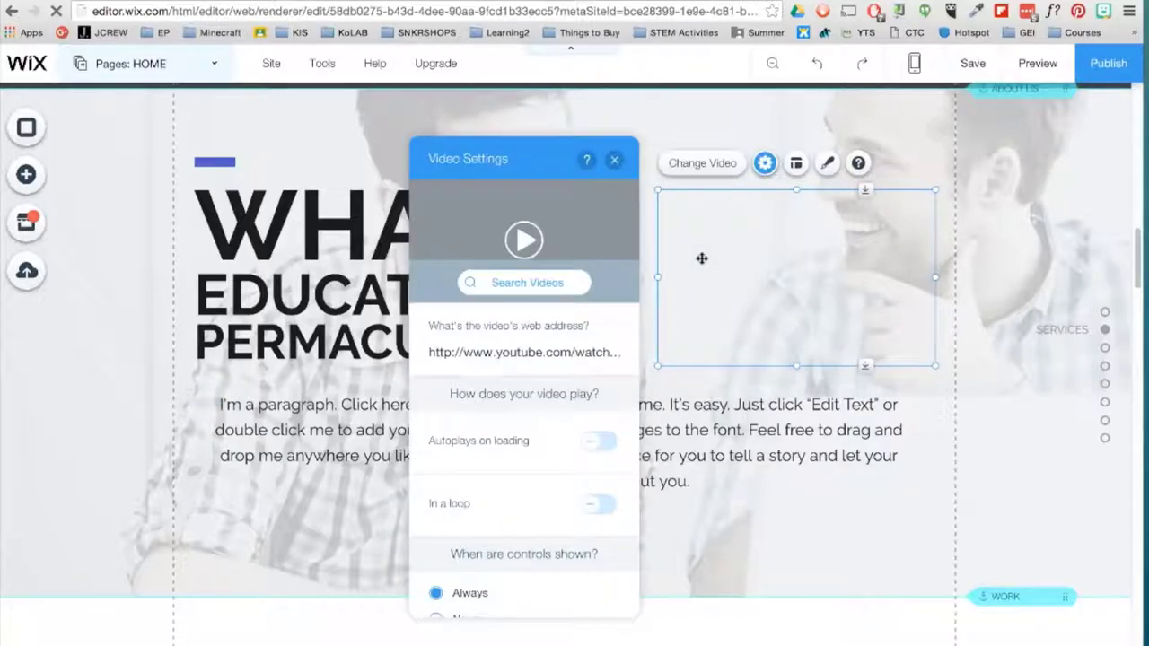
{"action": "left_click", "coordinate": [545, 285]}
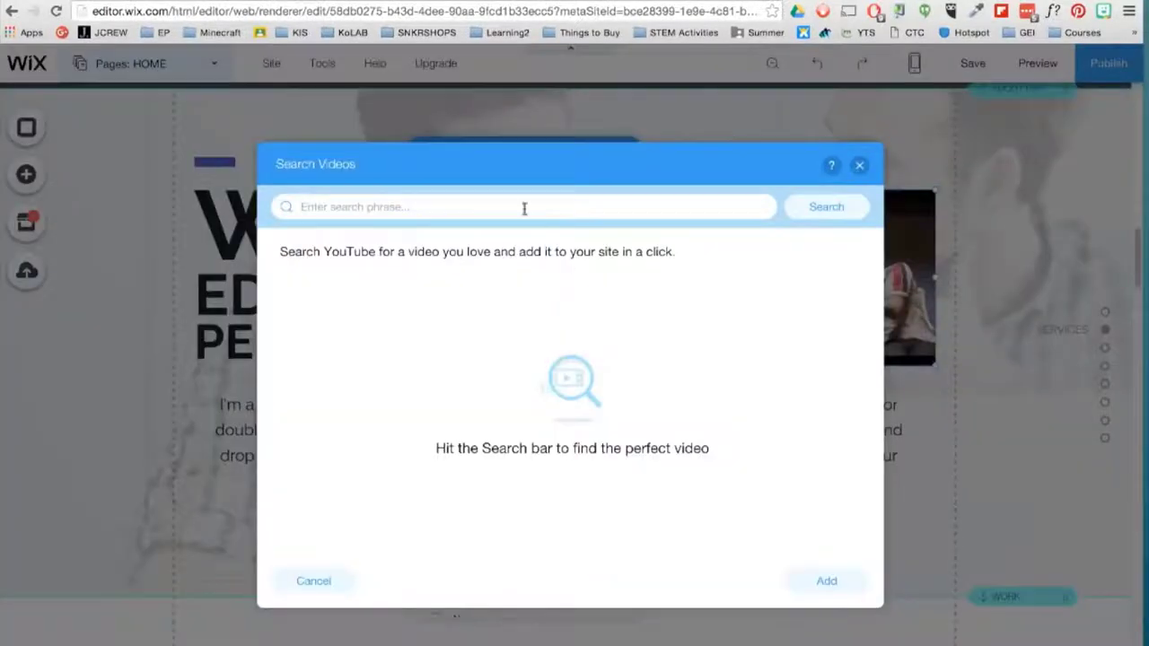
{"action": "type", "text": "CAT"}
{"action": "left_click", "coordinate": [824, 205]}
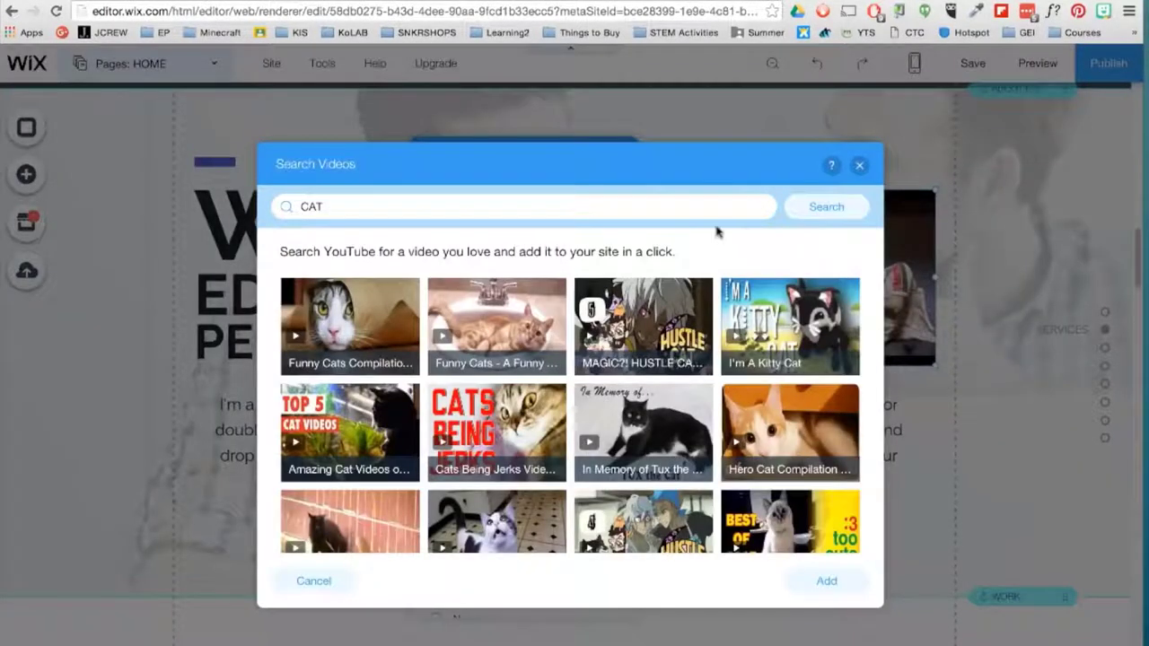
{"action": "left_click", "coordinate": [859, 165]}
- Replace the video URL with the pasted Educational Permaculture link and widen the video
{"action": "left_click", "coordinate": [534, 353]}
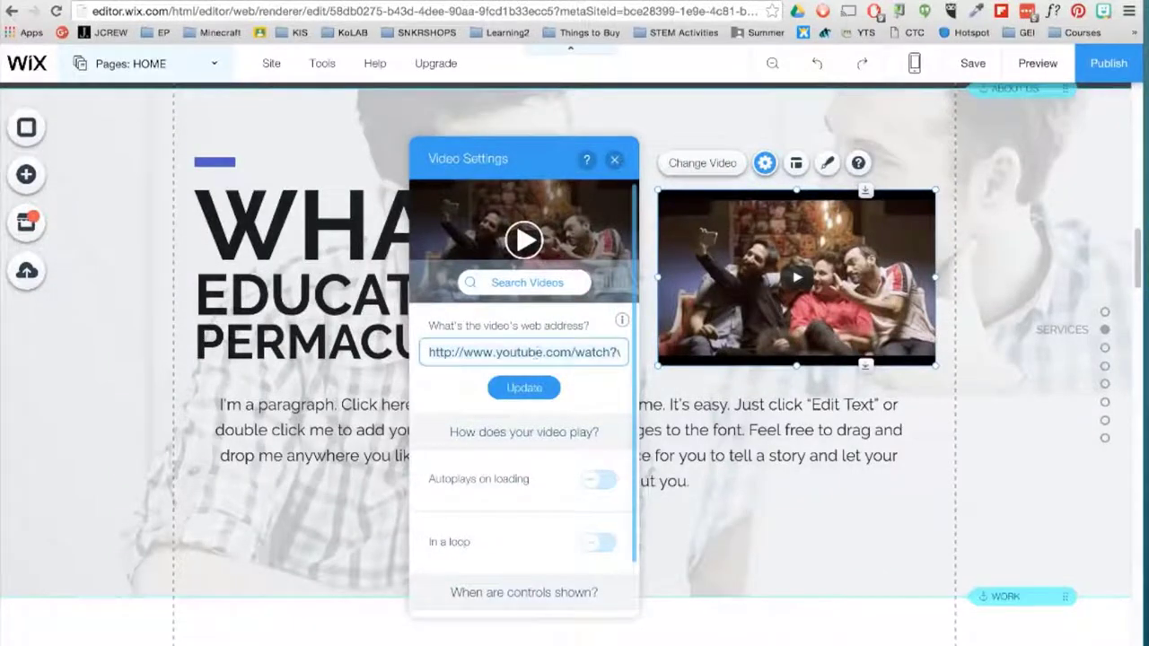
{"action": "key", "text": "super+a"}
{"action": "key", "text": "BackSpace"}
{"action": "type", "text": "https://www.youtube.com/watch?v=7VztZPzLToU"}
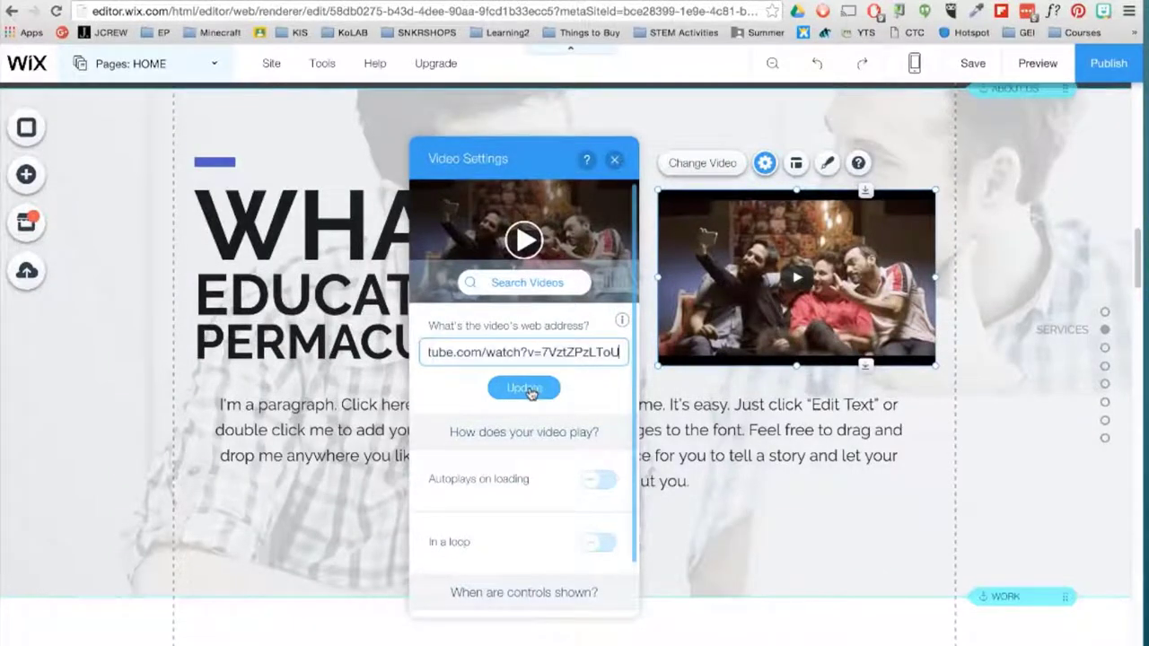
{"action": "left_click", "coordinate": [526, 387]}
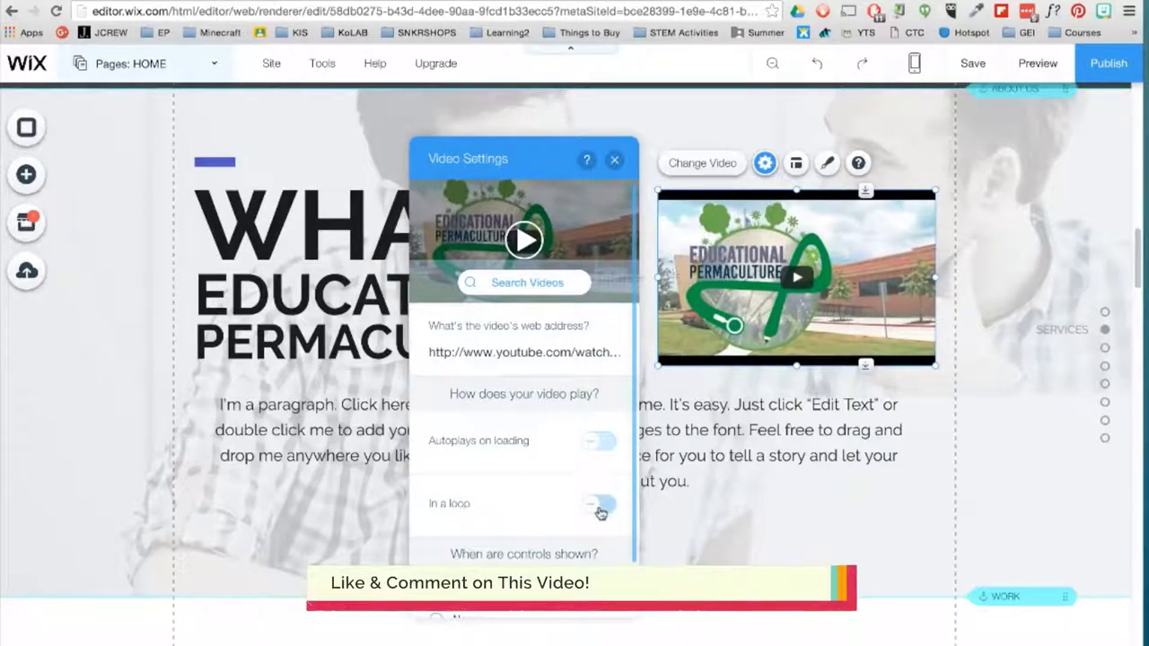
{"action": "left_click", "coordinate": [615, 159]}
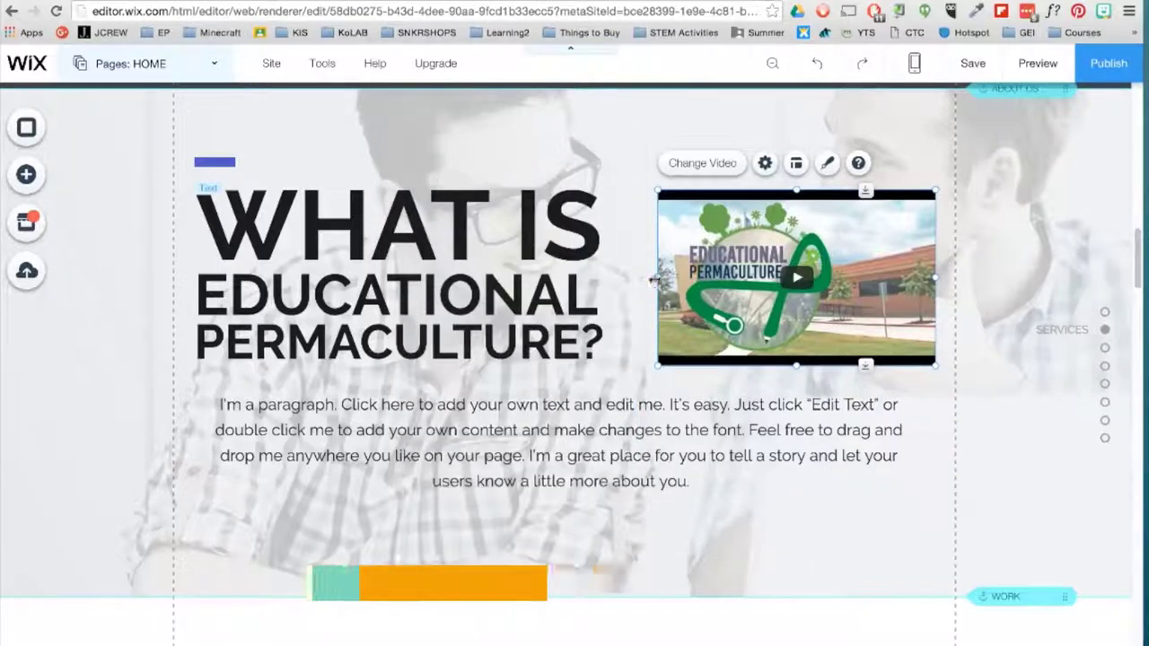
{"action": "left_click_drag", "start_coordinate": [659, 278], "coordinate": [624, 279]}
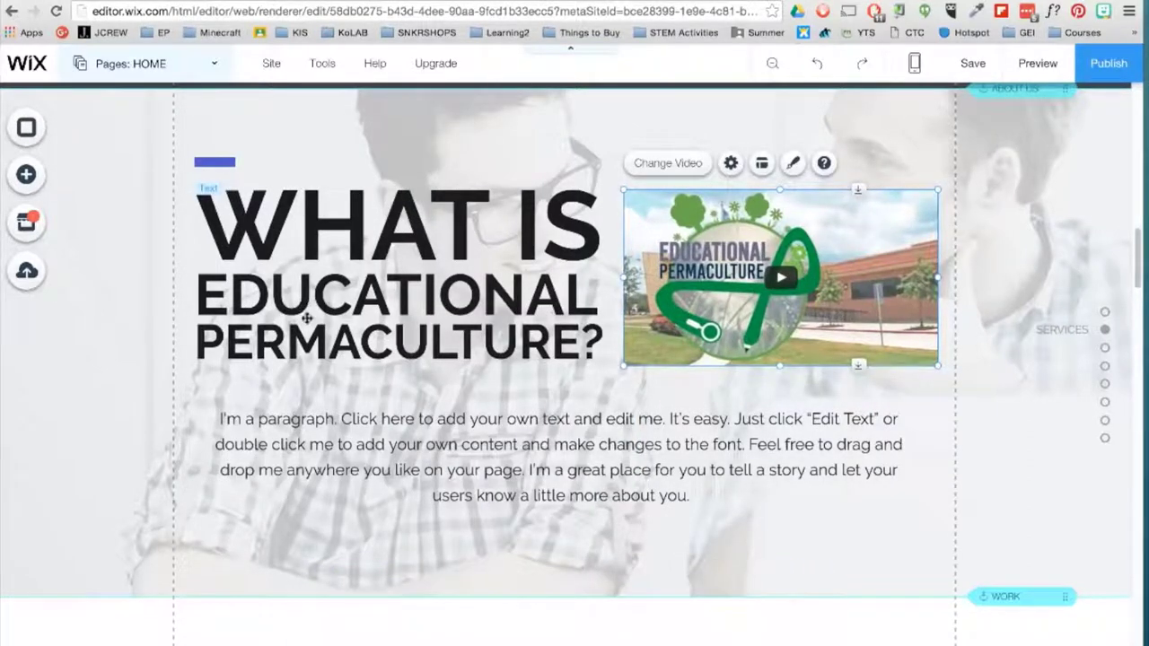
{"action": "left_click", "coordinate": [501, 567]}
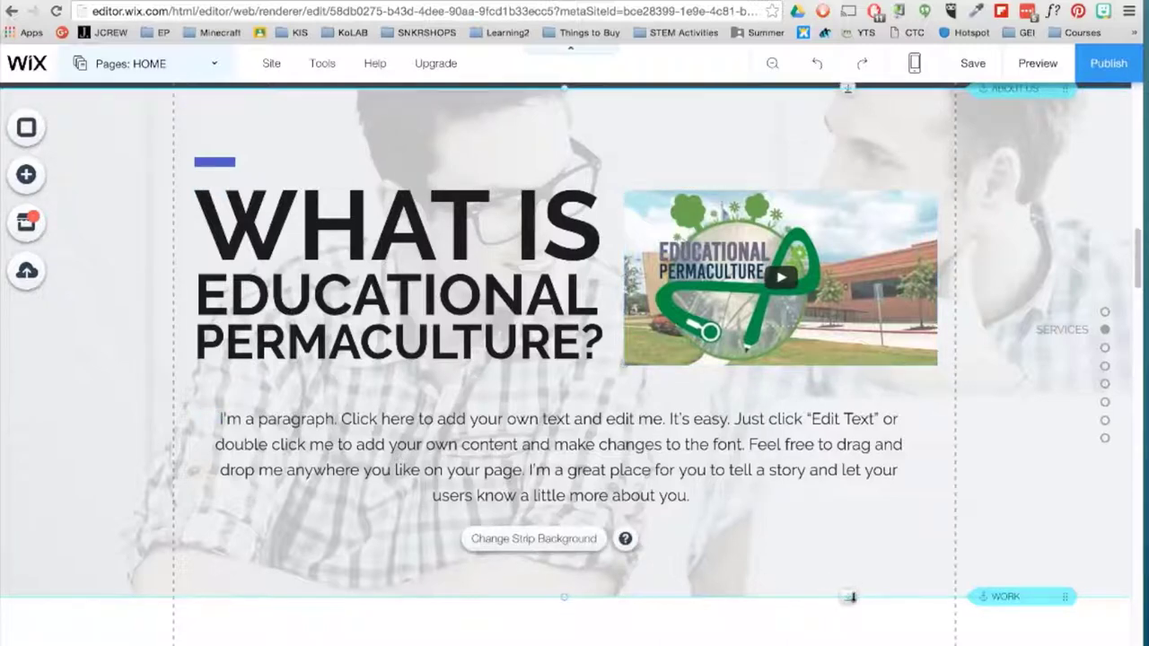
- Shorten the strip and move the blue bar, heading and video up together
{"action": "left_click_drag", "start_coordinate": [849, 597], "coordinate": [852, 544]}
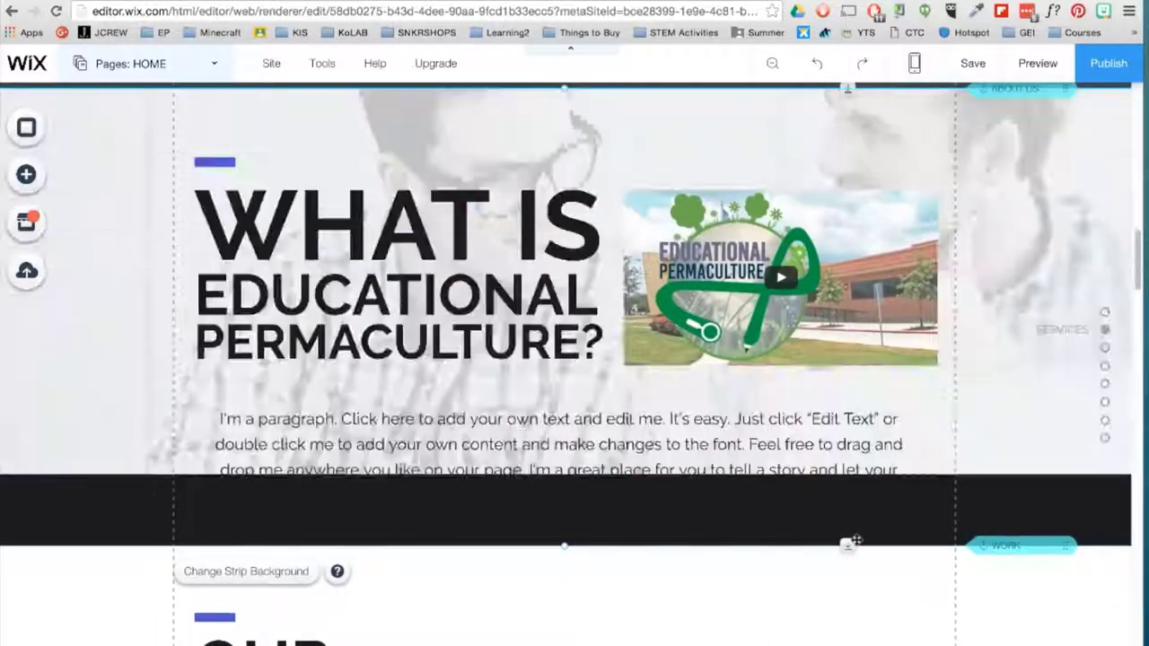
{"action": "left_click", "coordinate": [214, 161]}
{"action": "left_click_drag", "start_coordinate": [184, 375], "coordinate": [658, 153]}
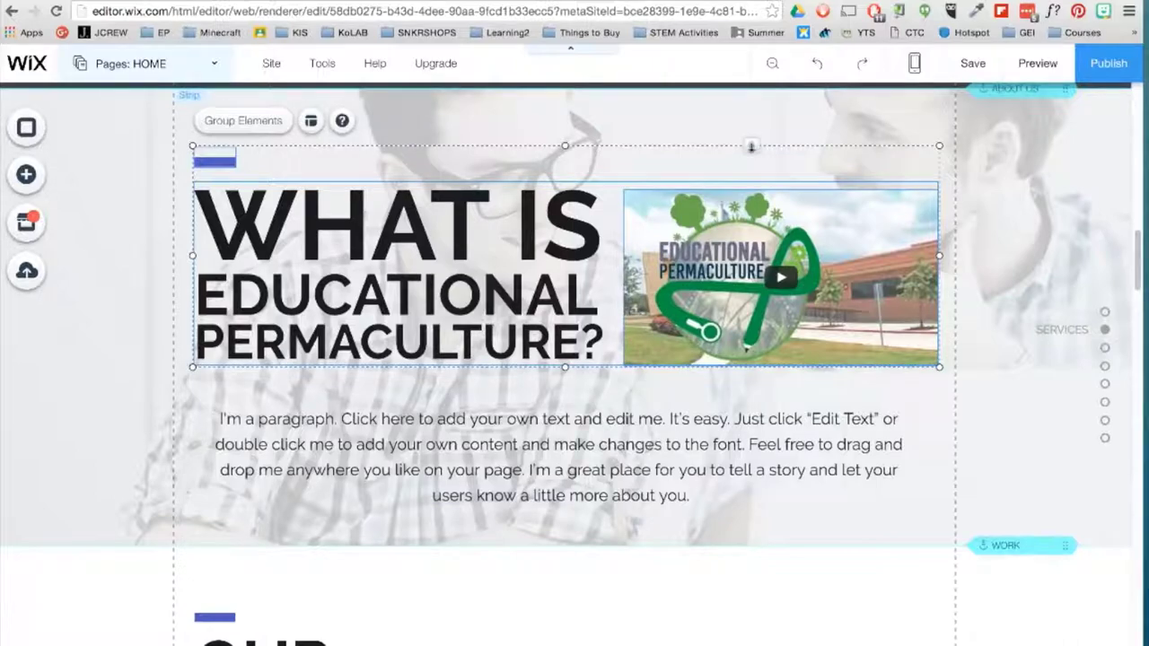
{"action": "left_click_drag", "start_coordinate": [751, 146], "coordinate": [752, 115]}
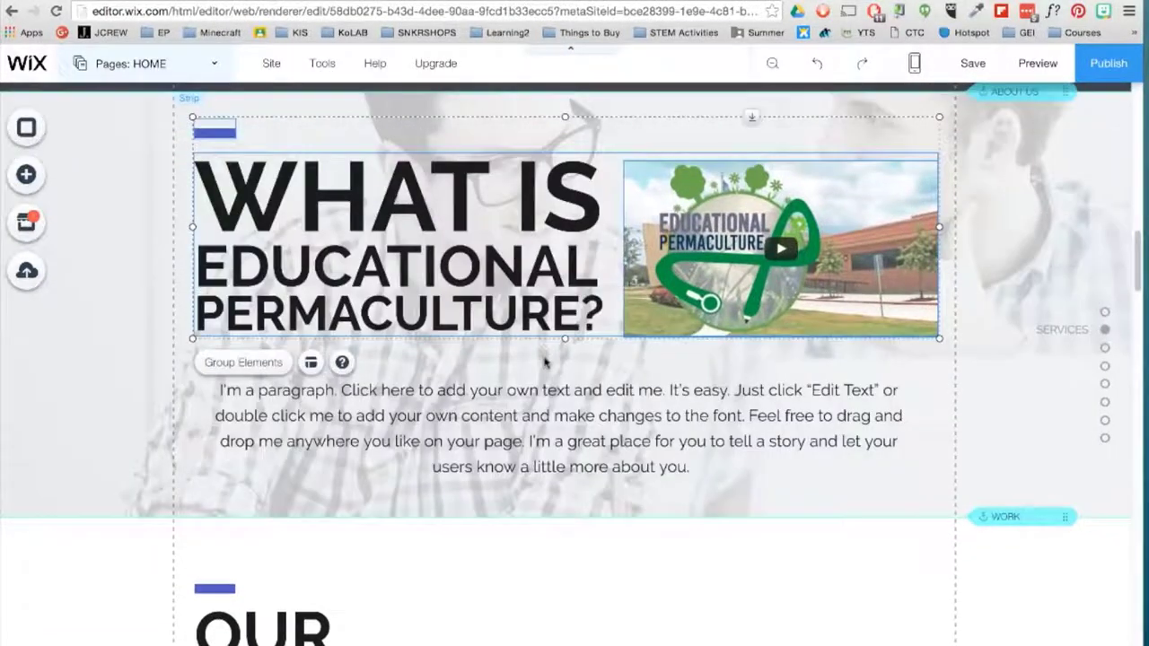
- Rename the SERVICES page to SYSTEMS
{"action": "left_click", "coordinate": [214, 65]}
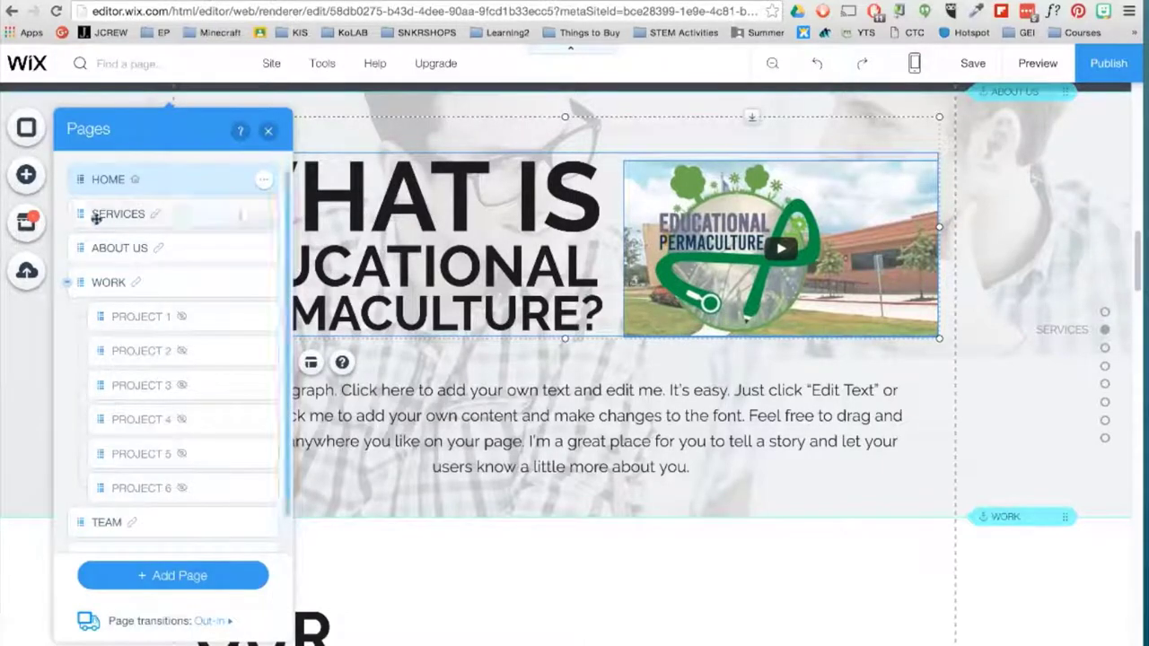
{"action": "left_click_drag", "start_coordinate": [92, 214], "coordinate": [86, 209]}
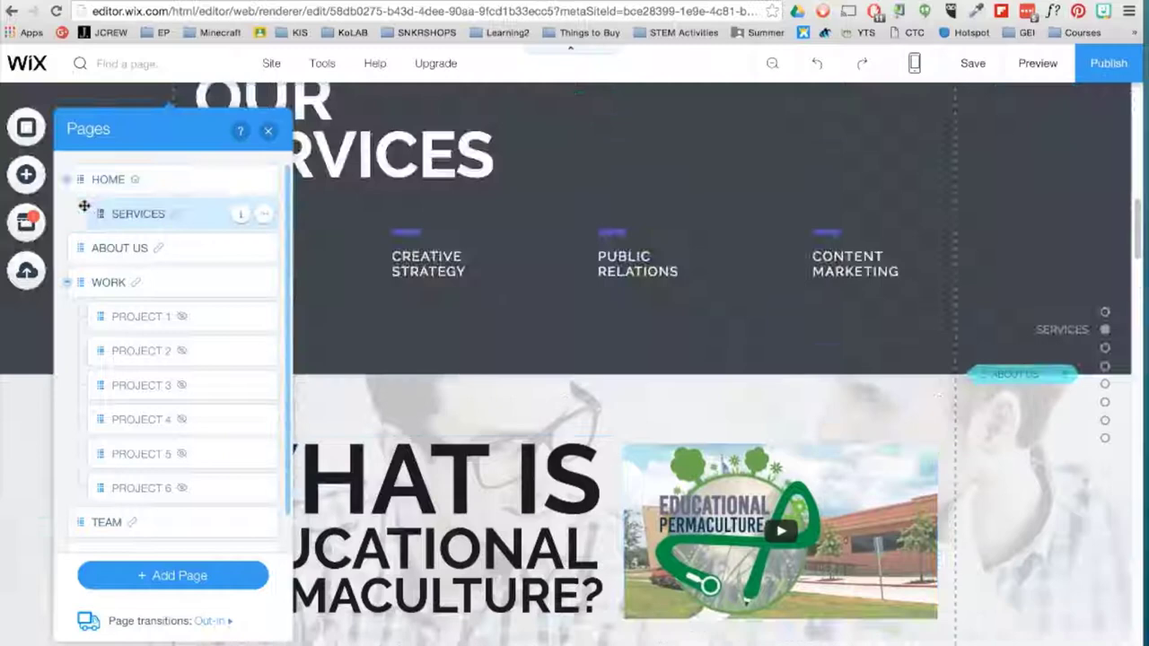
{"action": "double_click", "coordinate": [119, 216]}
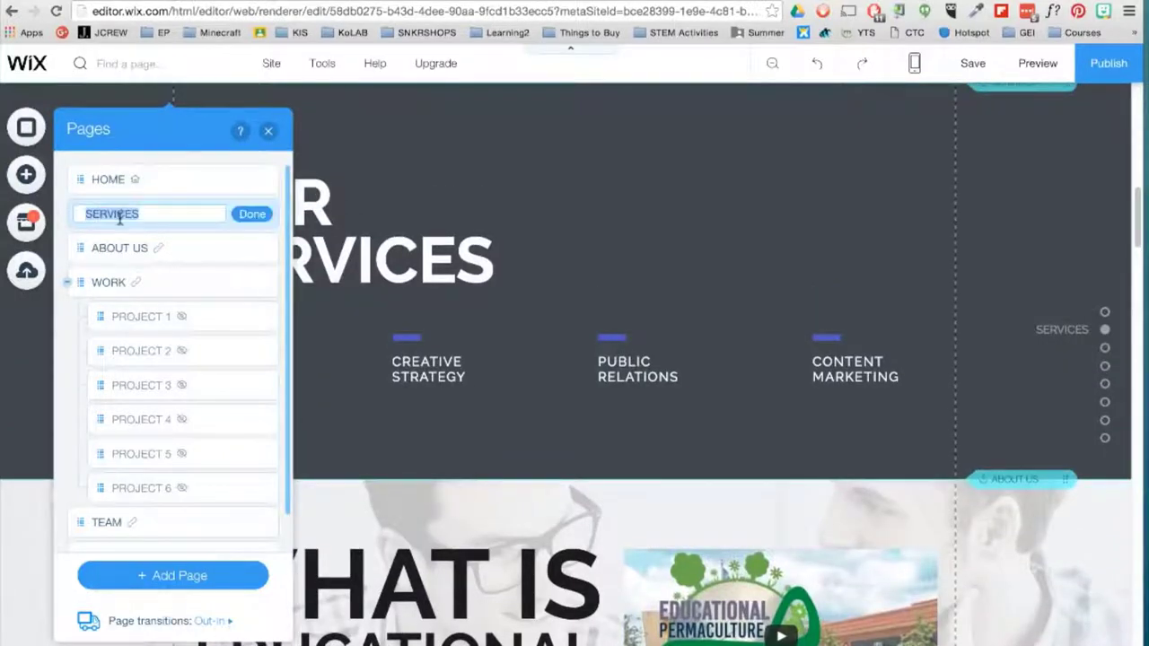
{"action": "type", "text": "SYSTEMS"}
{"action": "left_click", "coordinate": [252, 214]}
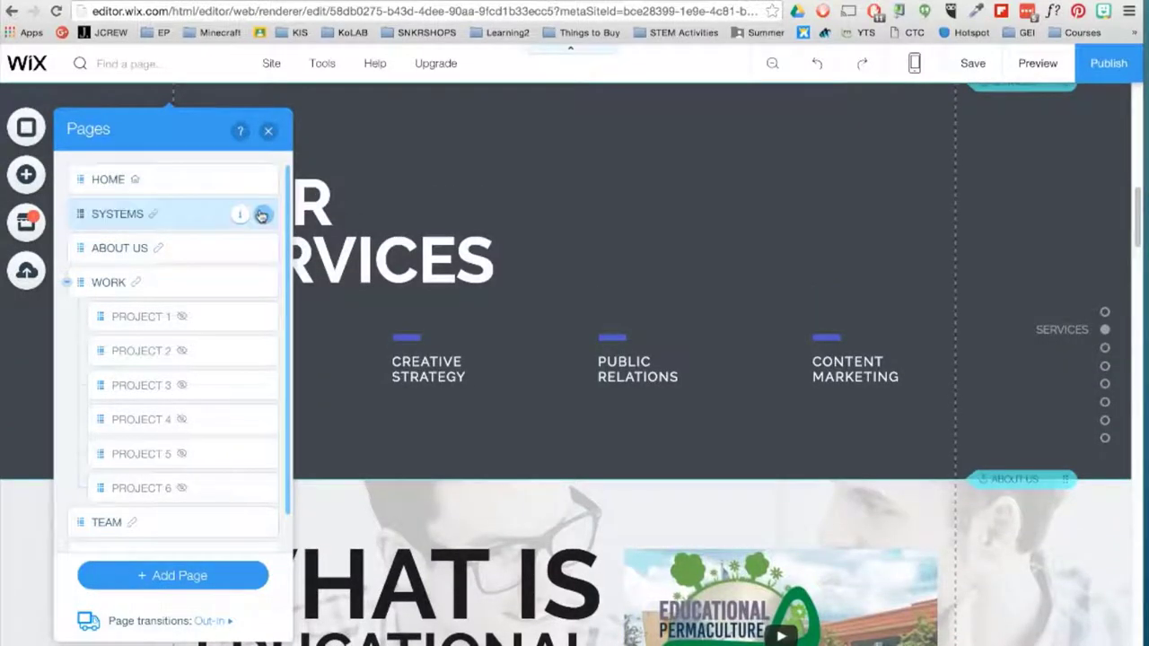
- Add a new blank page named BLOG and open its page options
{"action": "scroll", "coordinate": [215, 464], "scroll_direction": "down", "scroll_amount": 1}
{"action": "left_click", "coordinate": [220, 575]}
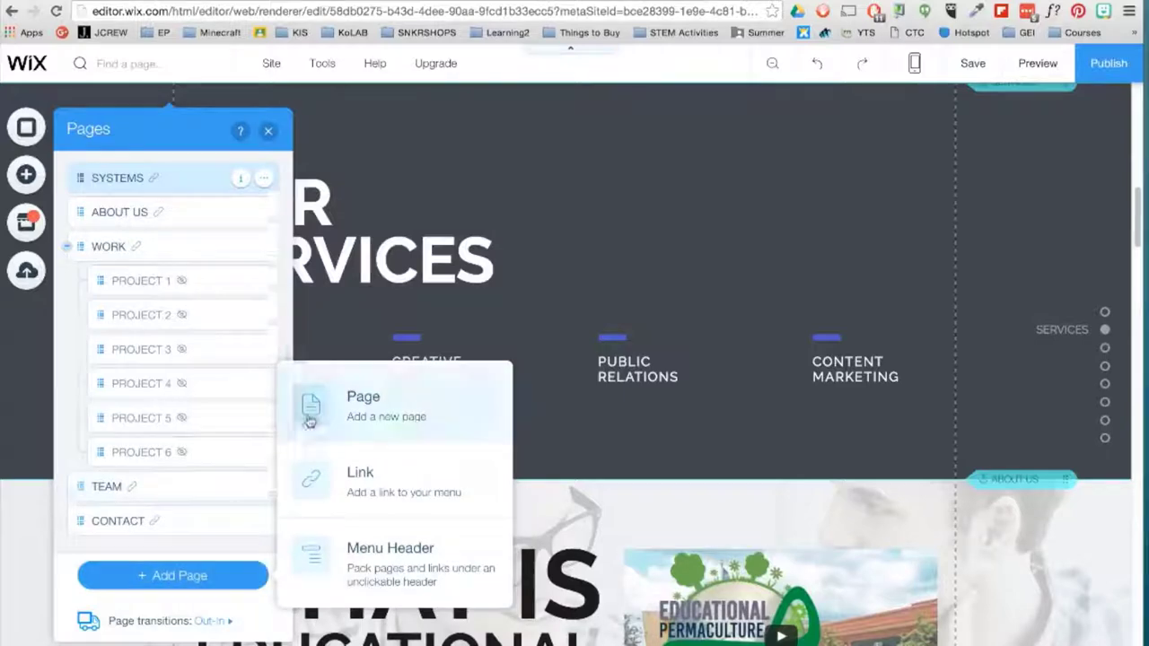
{"action": "left_click", "coordinate": [310, 406]}
{"action": "key", "text": "BackSpace"}
{"action": "type", "text": "BLOG"}
{"action": "key", "text": "Return"}
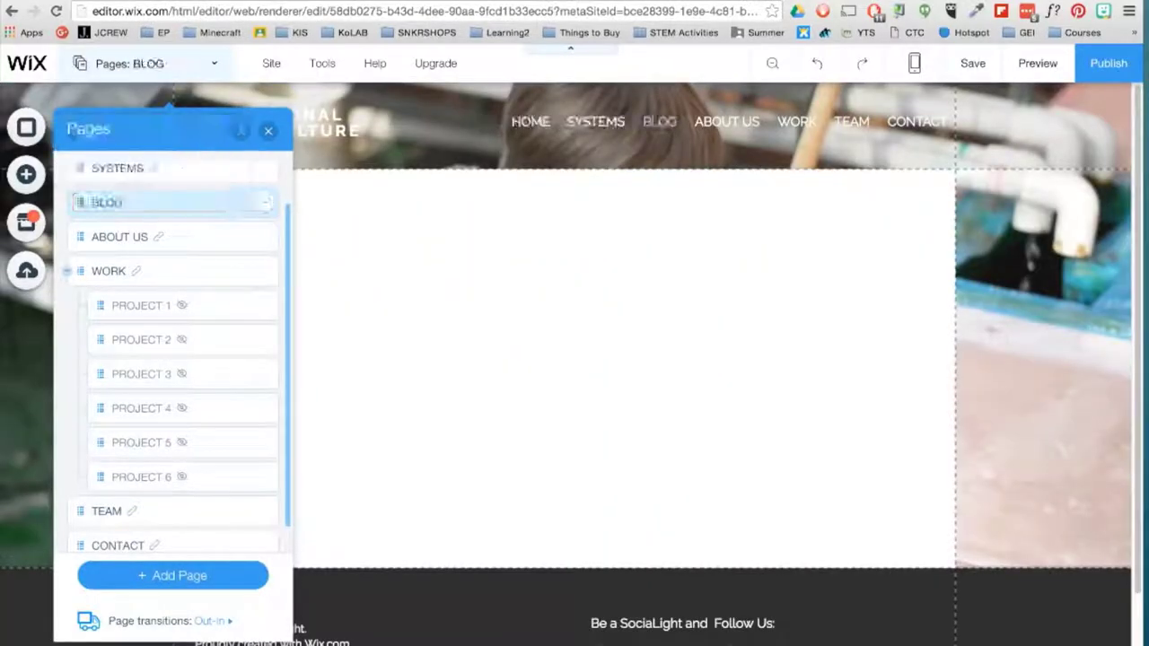
{"action": "left_click", "coordinate": [263, 205]}
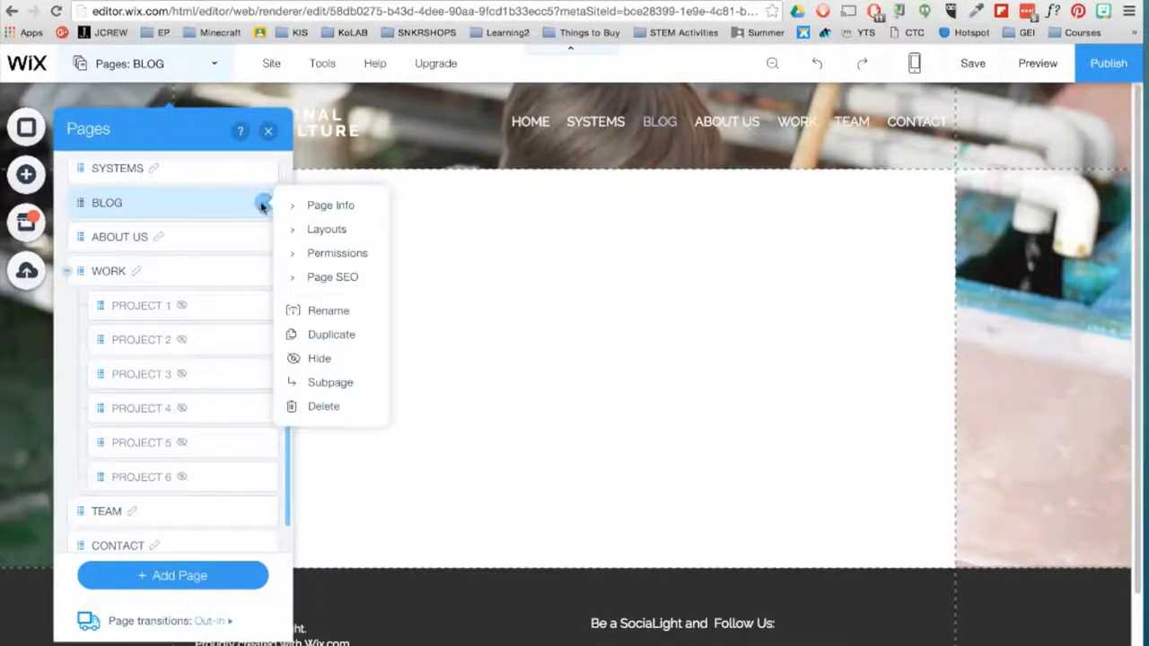
{"action": "left_click", "coordinate": [305, 204]}
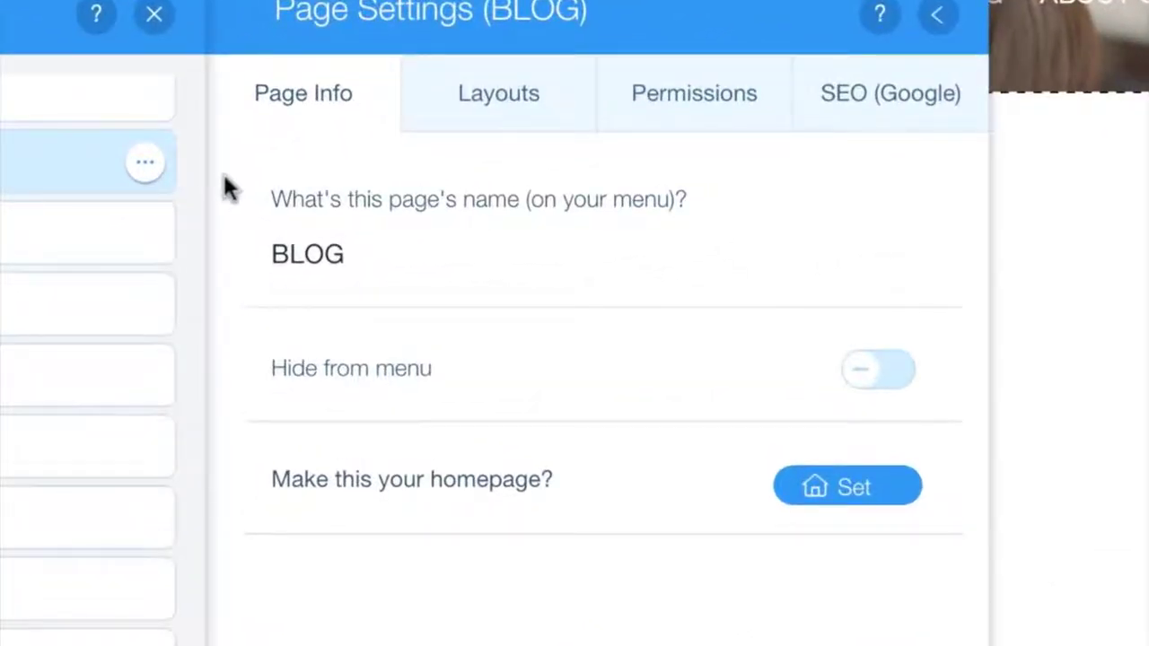
{"action": "left_click", "coordinate": [489, 118]}
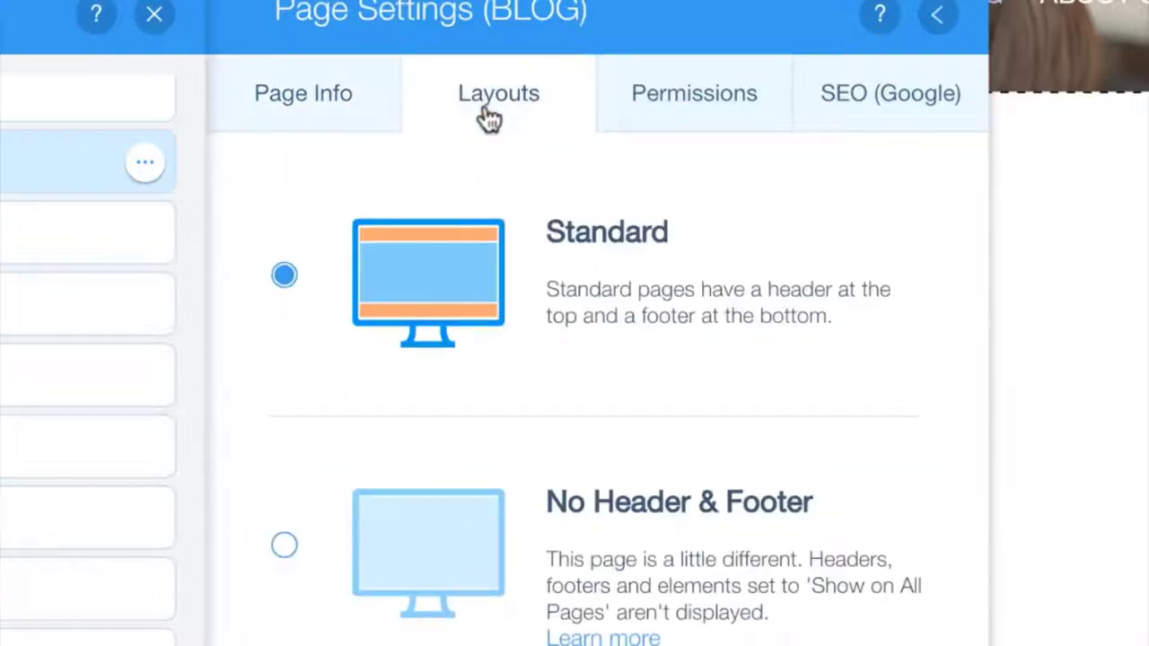
{"action": "left_click", "coordinate": [763, 110]}
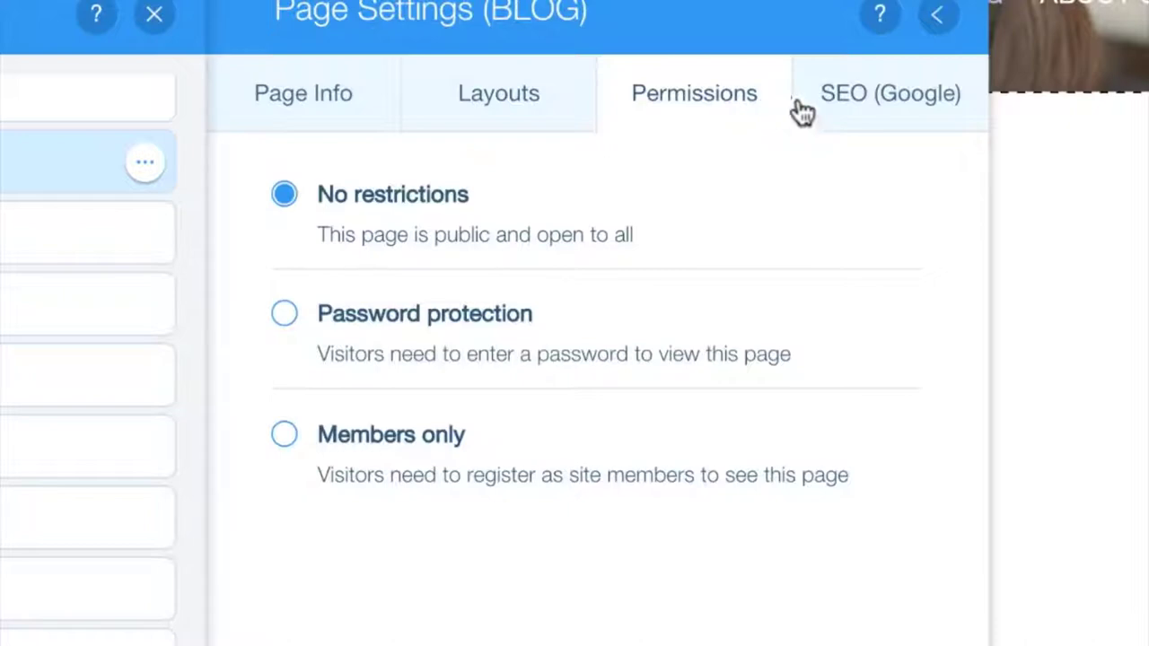
{"action": "left_click", "coordinate": [959, 120]}
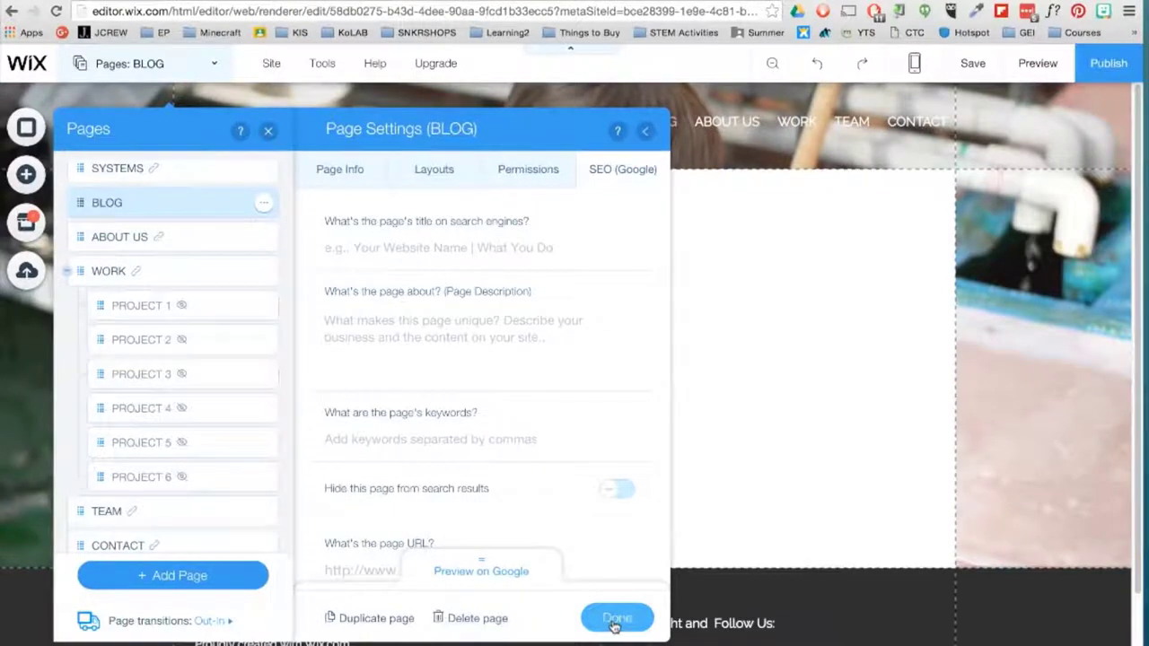
{"action": "left_click", "coordinate": [616, 620]}
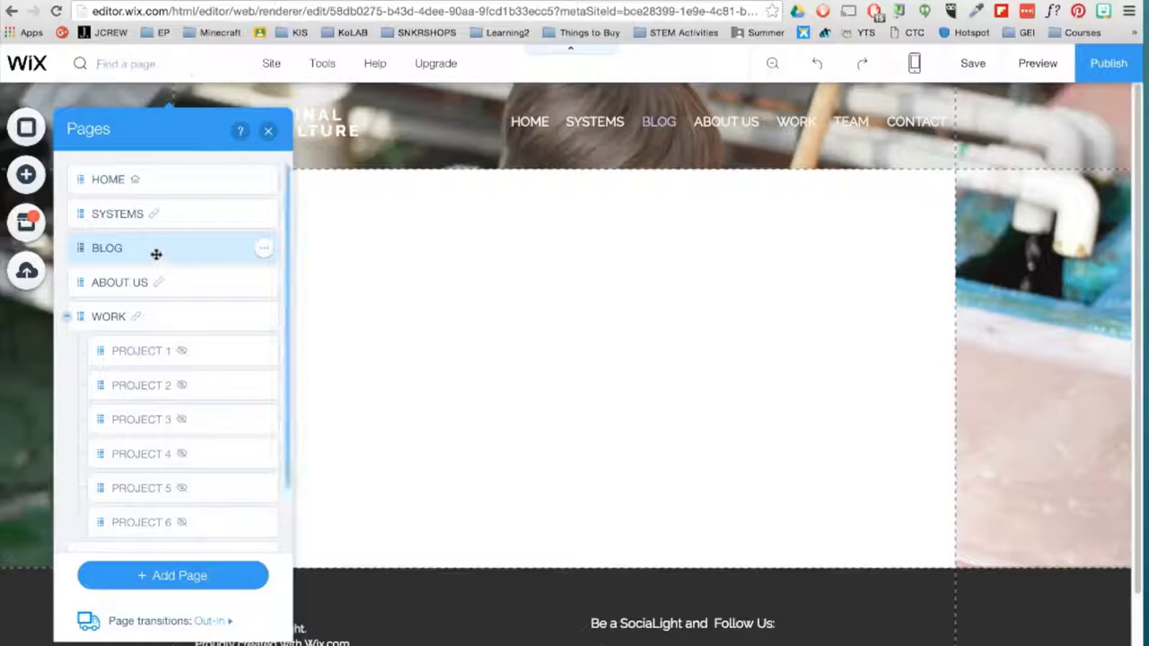
- Move the BLOG page below PROJECT 6 under WORK, just before TEAM
{"action": "left_click_drag", "start_coordinate": [96, 246], "coordinate": [71, 443]}
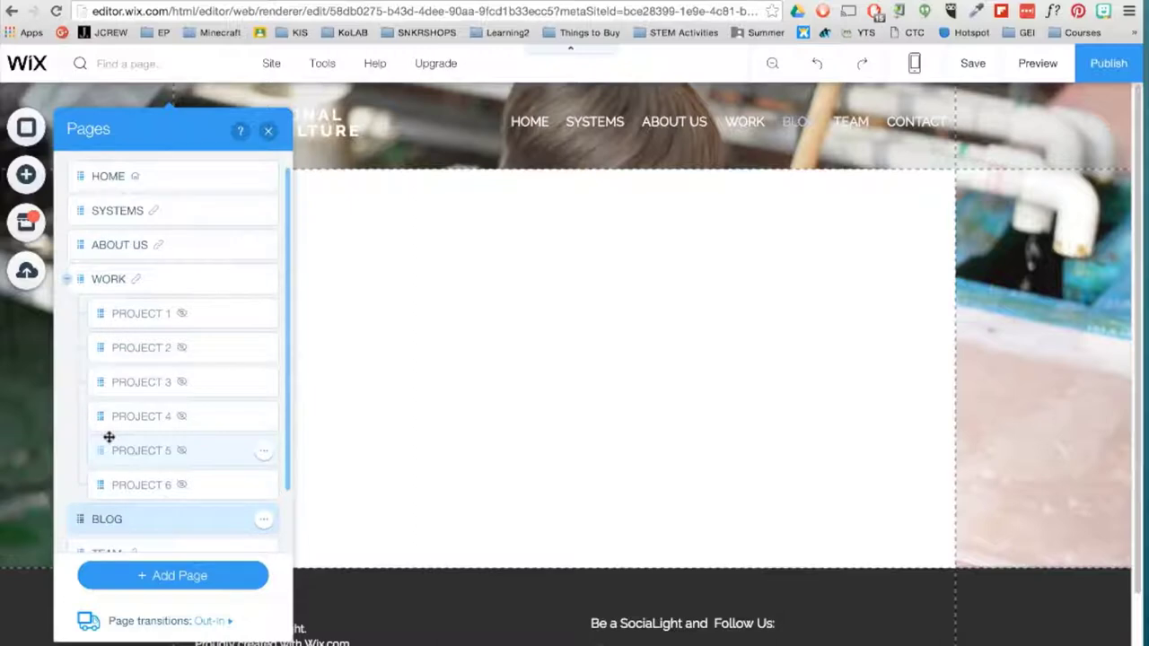
- Place a blog feed layout on the BLOG page
{"action": "left_click", "coordinate": [26, 174]}
{"action": "mouse_move", "coordinate": [97, 463]}
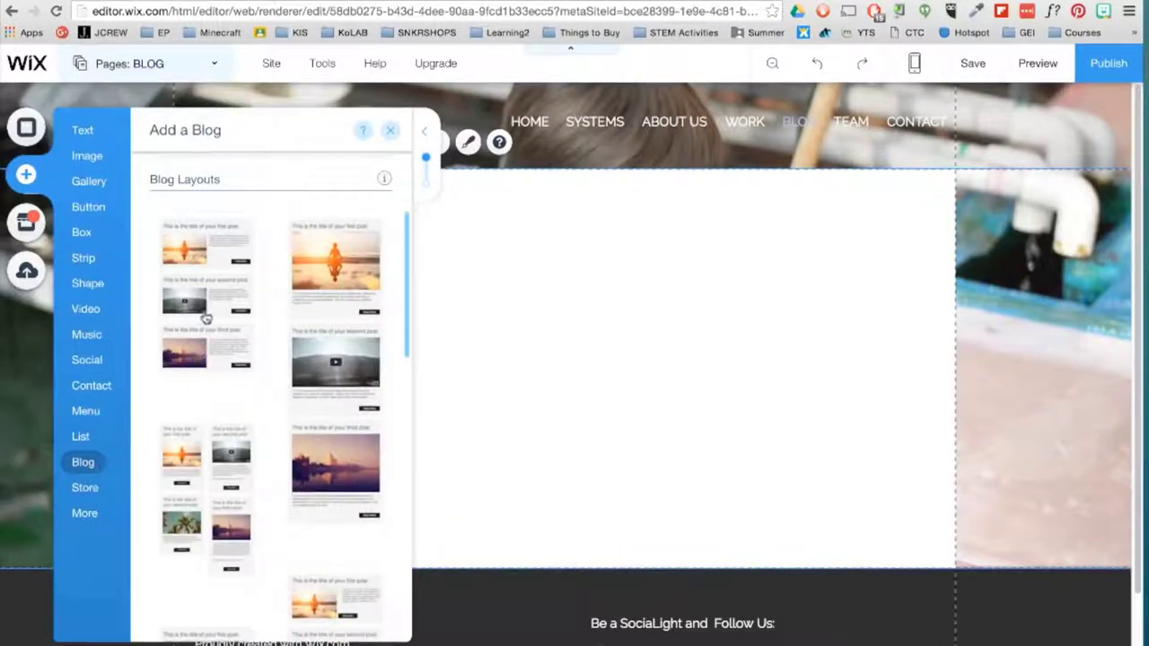
{"action": "left_click_drag", "start_coordinate": [206, 319], "coordinate": [634, 356]}
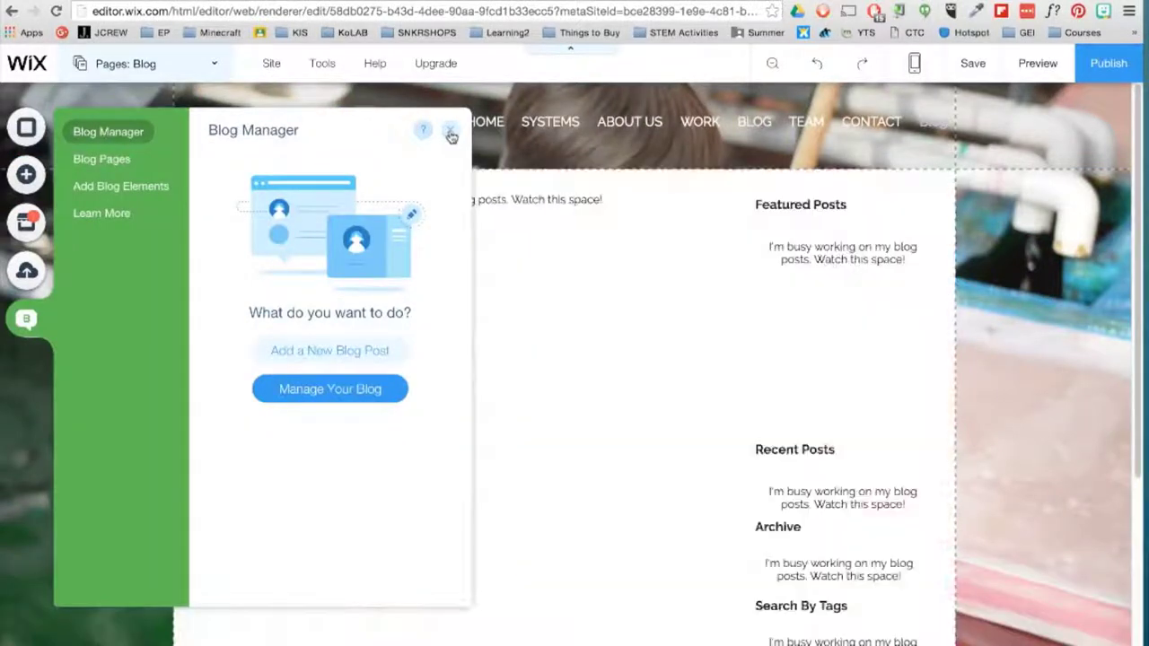
- Start a new blog post titled WELCOME! and enter the author name
{"action": "left_click", "coordinate": [377, 395]}
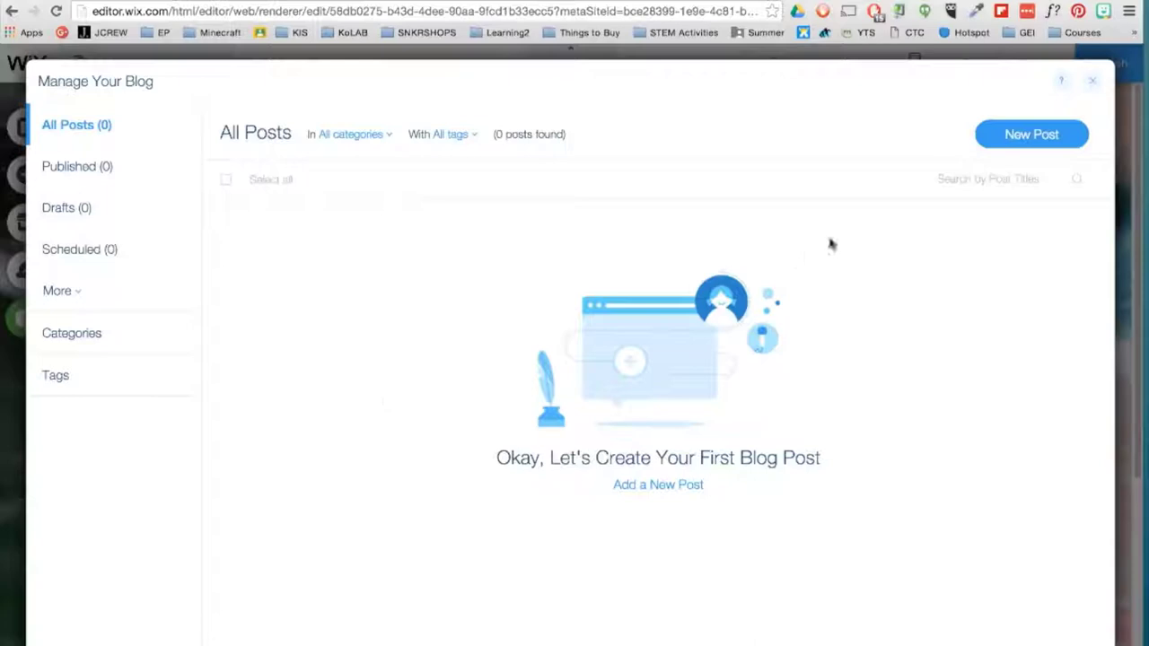
{"action": "left_click", "coordinate": [1072, 140]}
{"action": "left_click", "coordinate": [347, 149]}
{"action": "type", "text": "WELCOME!"}
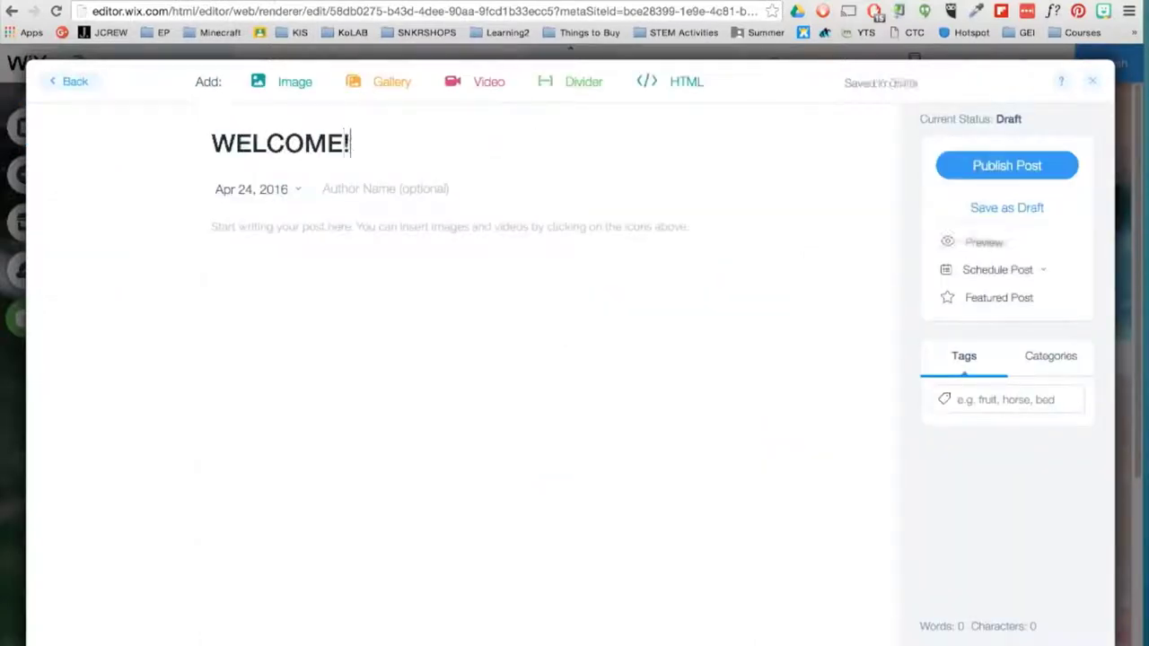
{"action": "key", "text": "Tab"}
{"action": "type", "text": "DA"}
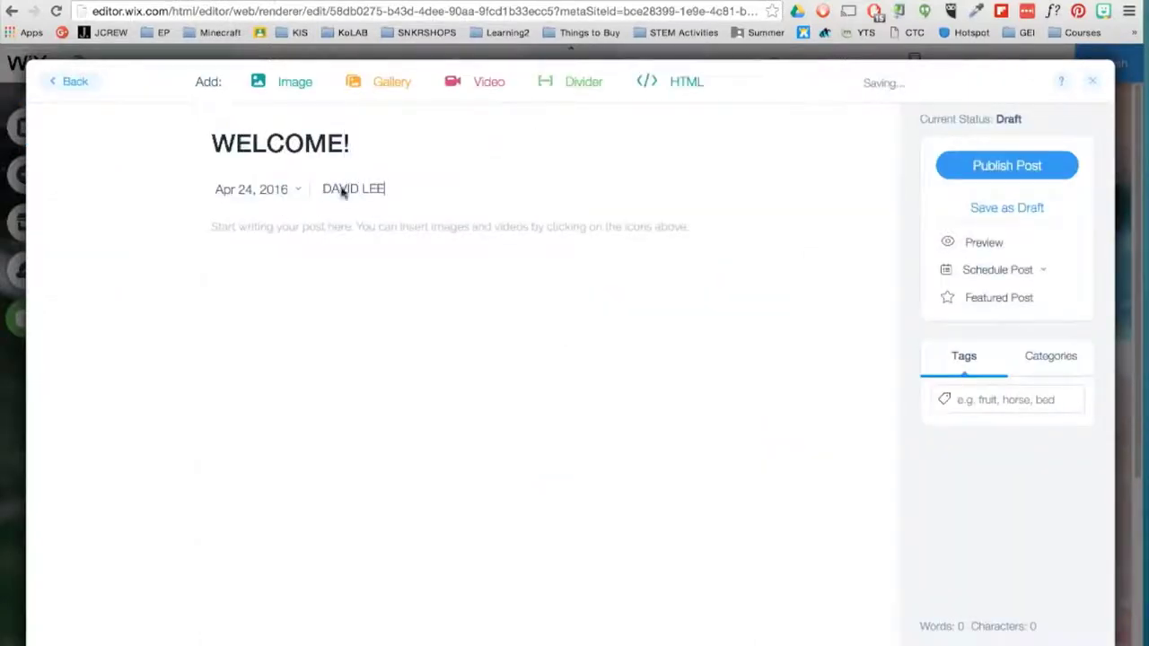
- Insert the forest landscape image, publish the post, and close blog management
{"action": "left_click", "coordinate": [279, 87]}
{"action": "left_click", "coordinate": [422, 287]}
{"action": "left_click", "coordinate": [1073, 621]}
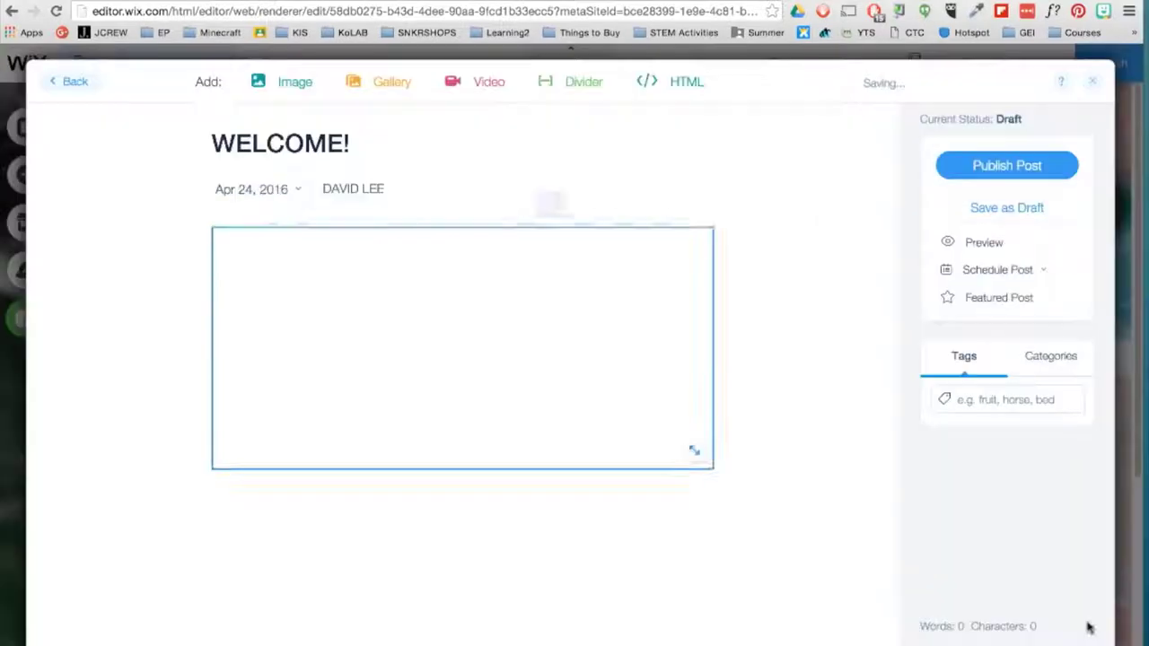
{"action": "left_click", "coordinate": [987, 165]}
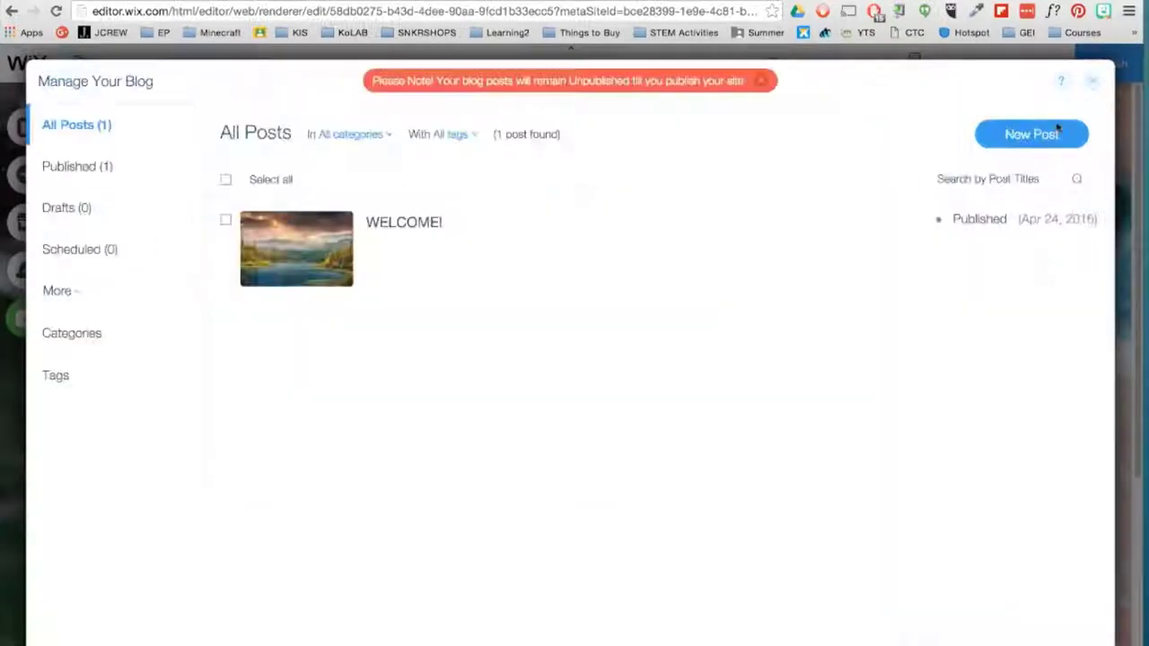
{"action": "left_click", "coordinate": [1097, 83]}
{"action": "left_click", "coordinate": [451, 133]}
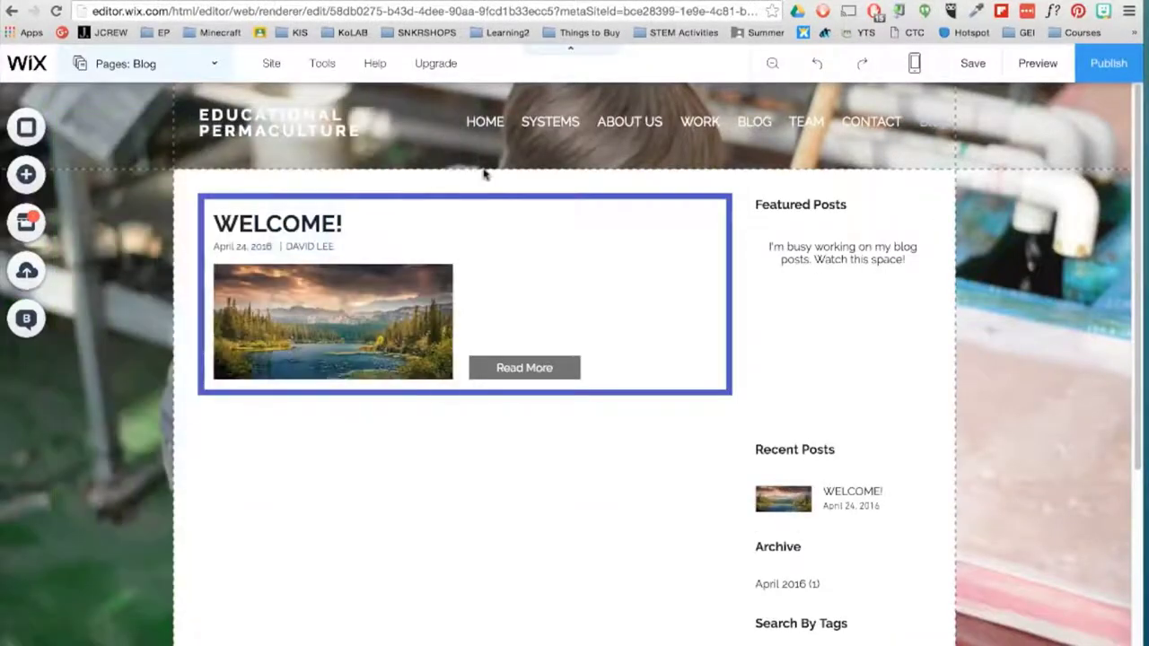
- Add a social media icon bar to the BLOG page header
{"action": "left_click", "coordinate": [26, 176]}
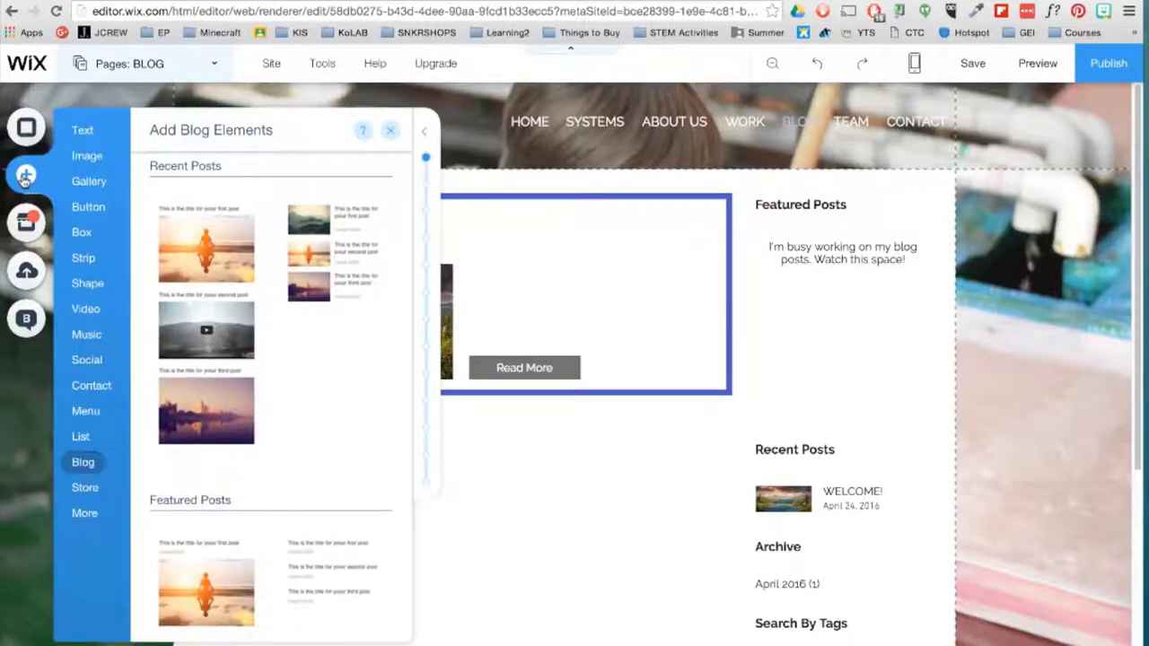
{"action": "mouse_move", "coordinate": [101, 363]}
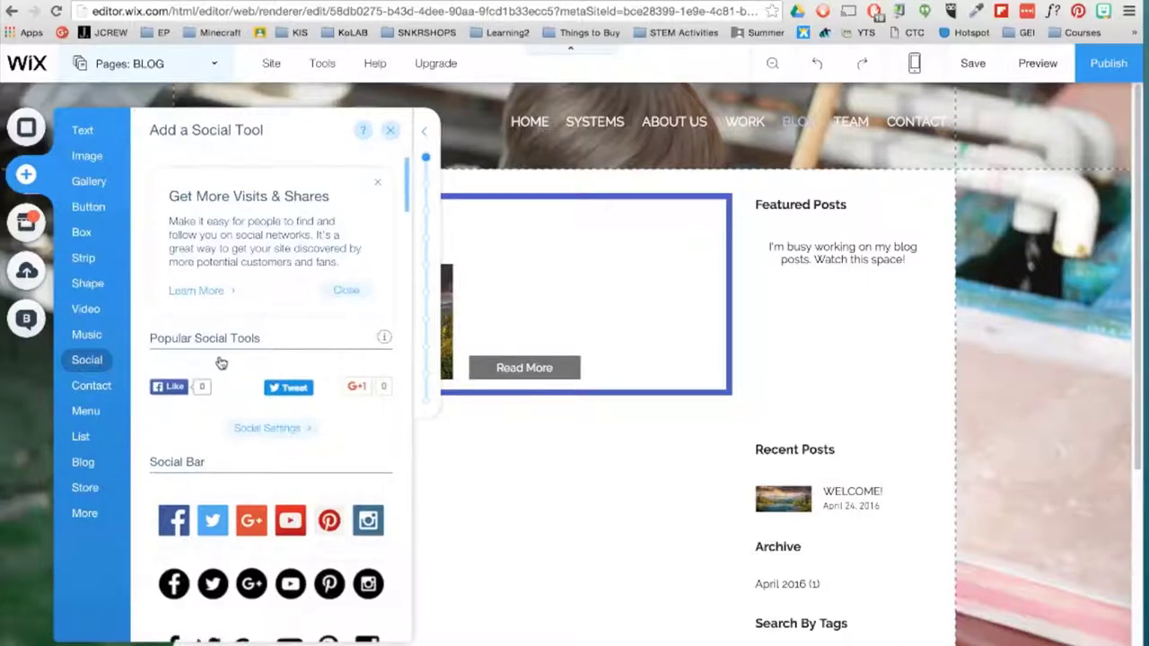
{"action": "scroll", "coordinate": [218, 362], "scroll_direction": "down", "scroll_amount": 10}
{"action": "scroll", "coordinate": [220, 362], "scroll_direction": "down", "scroll_amount": 15}
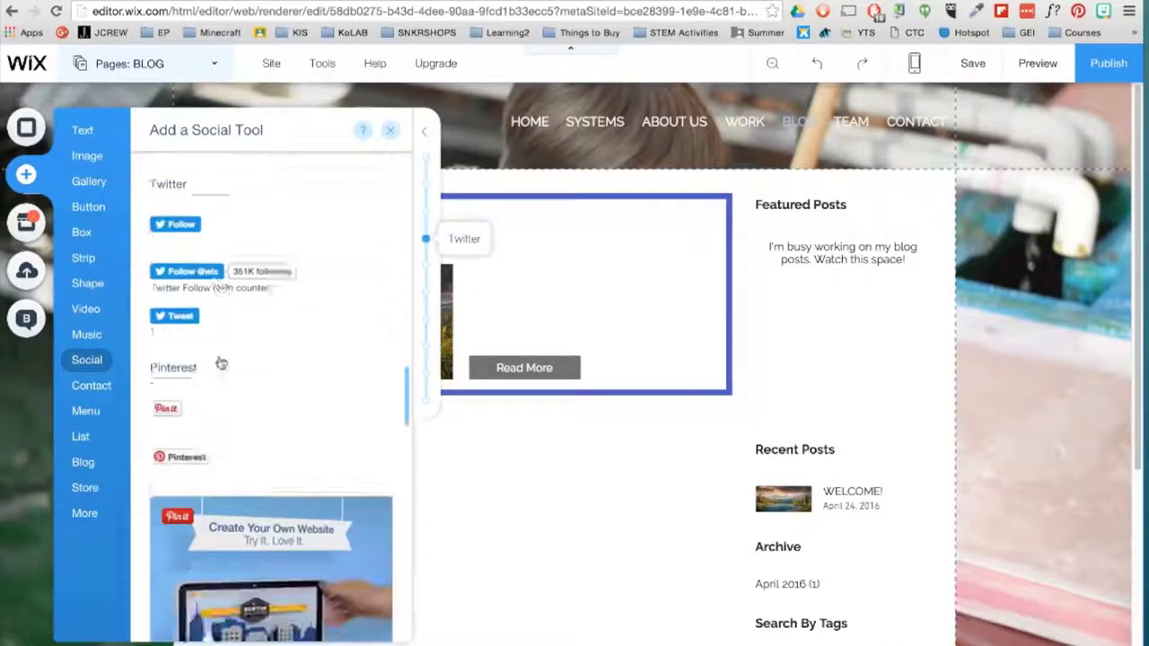
{"action": "scroll", "coordinate": [220, 362], "scroll_direction": "up", "scroll_amount": 20}
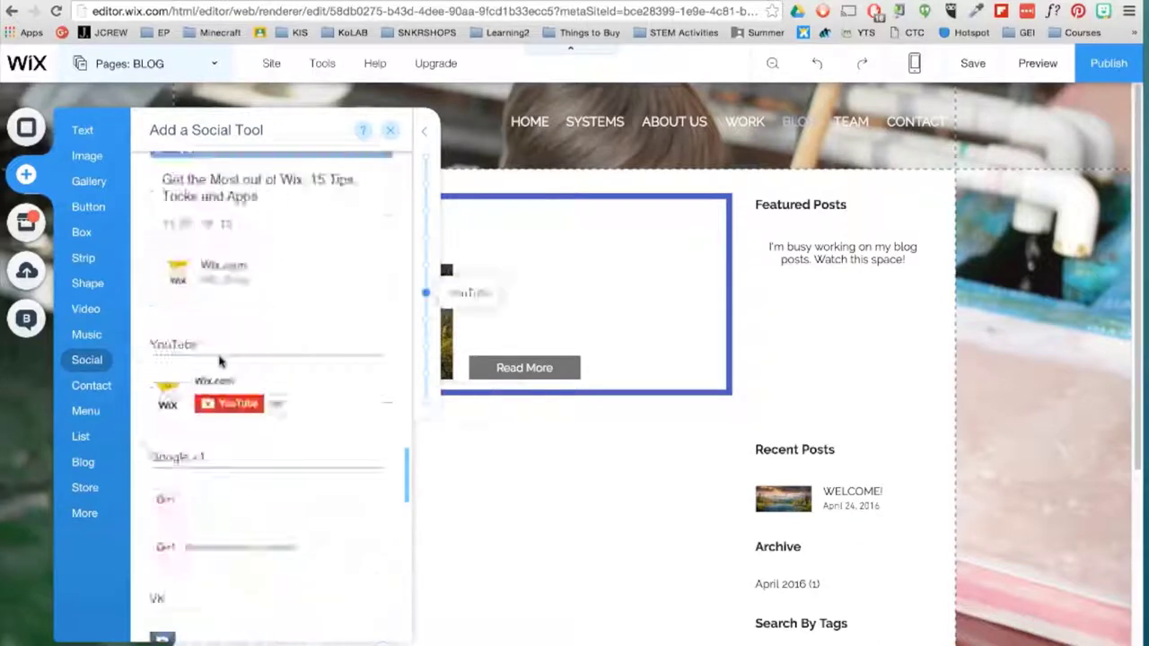
{"action": "scroll", "coordinate": [214, 356], "scroll_direction": "down", "scroll_amount": 3}
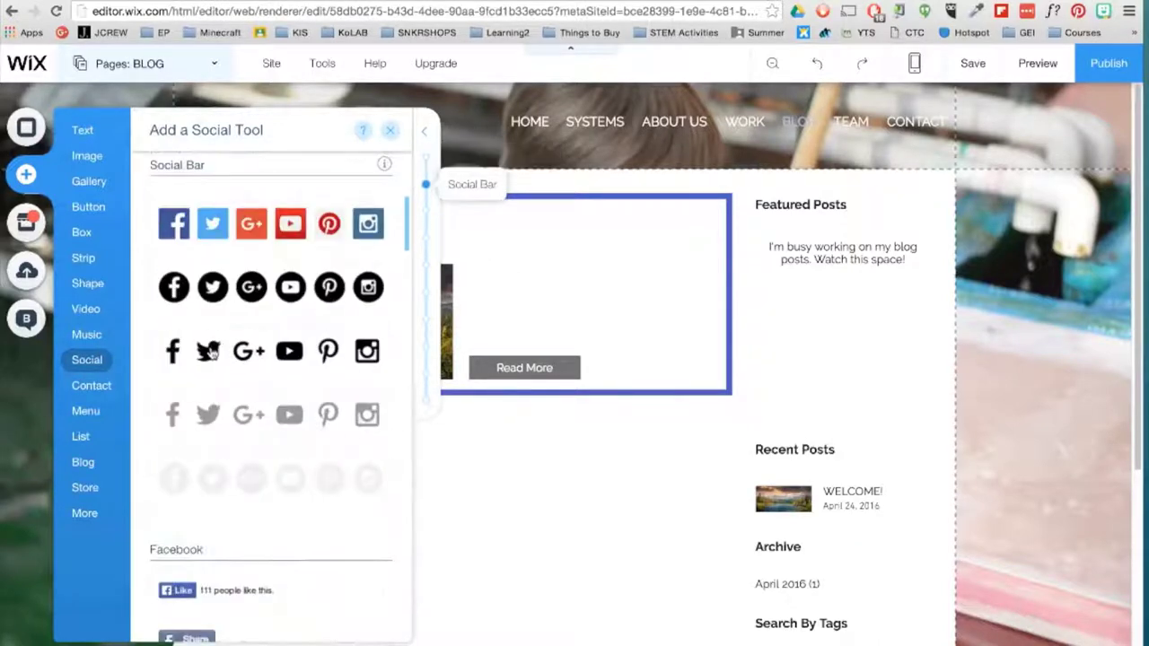
{"action": "left_click_drag", "start_coordinate": [249, 479], "coordinate": [825, 151]}
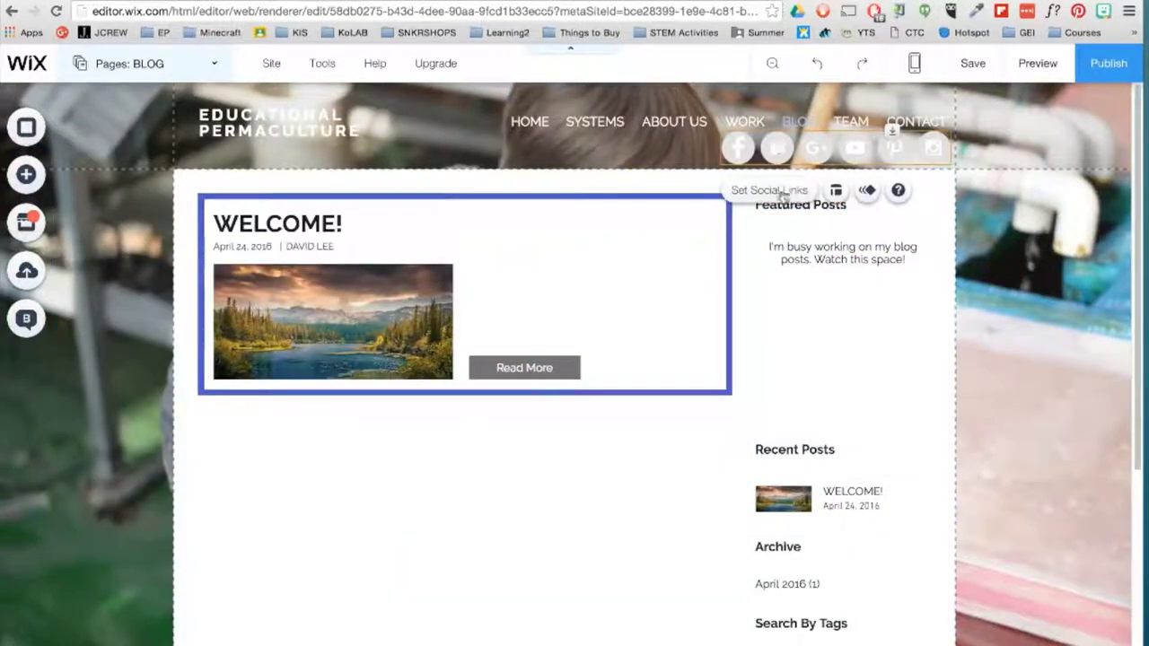
- Shrink the social icons to 26 px, tighten their spacing, and nudge the row left
{"action": "left_click", "coordinate": [835, 191]}
{"action": "left_click_drag", "start_coordinate": [525, 232], "coordinate": [508, 230]}
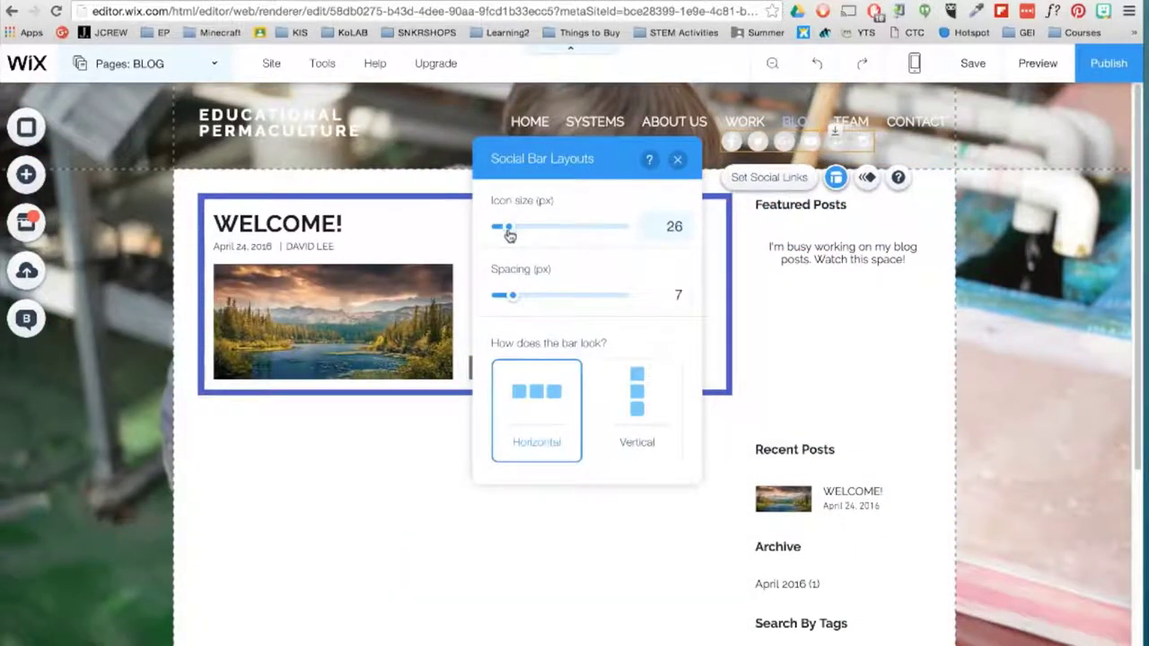
{"action": "left_click_drag", "start_coordinate": [513, 295], "coordinate": [502, 298]}
{"action": "left_click_drag", "start_coordinate": [813, 151], "coordinate": [799, 148]}
- Link the Instagram icon to the site's Instagram page
{"action": "left_click", "coordinate": [830, 117]}
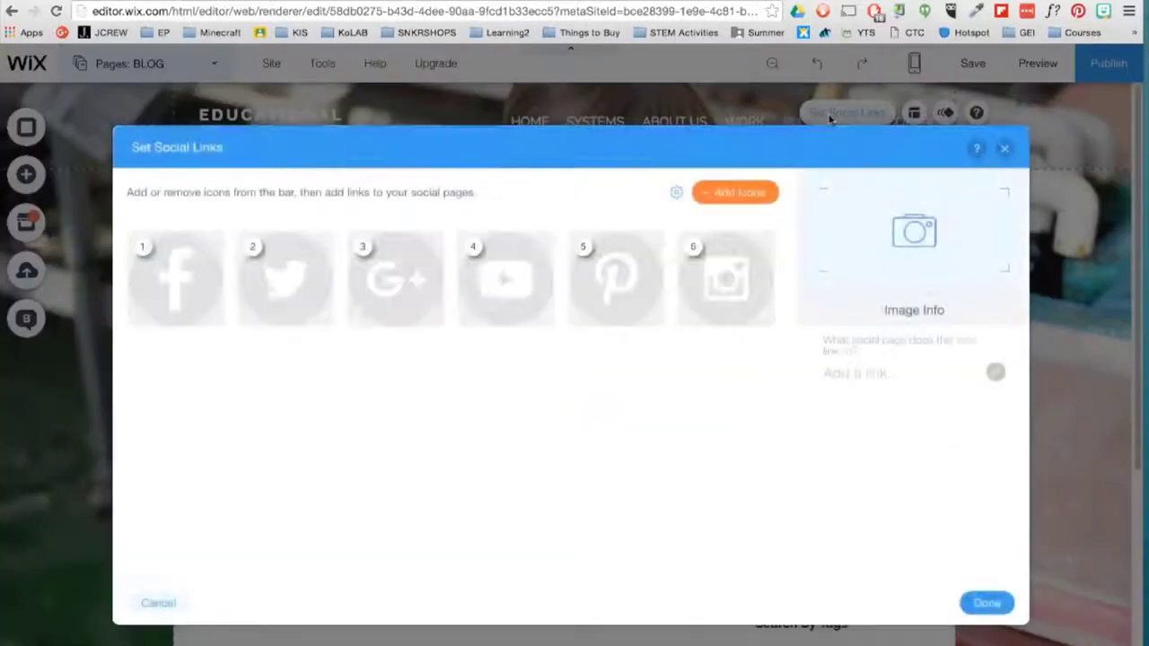
{"action": "left_click", "coordinate": [736, 285]}
{"action": "key", "text": "ctrl+v"}
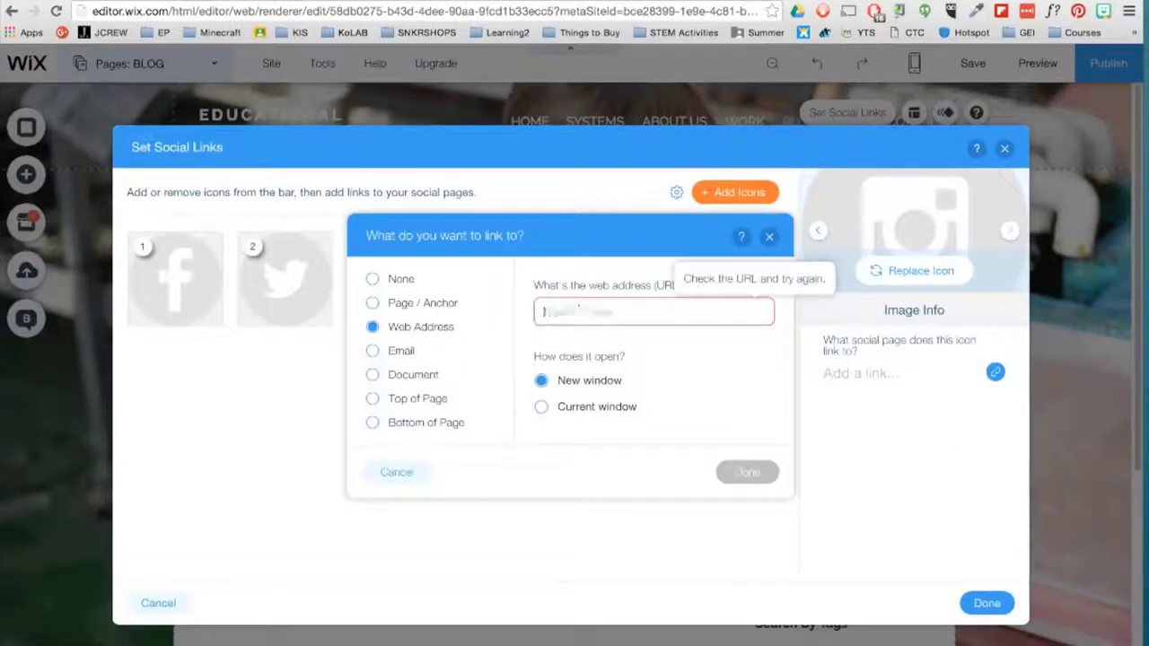
{"action": "type", "text": "instagram.com/edu"}
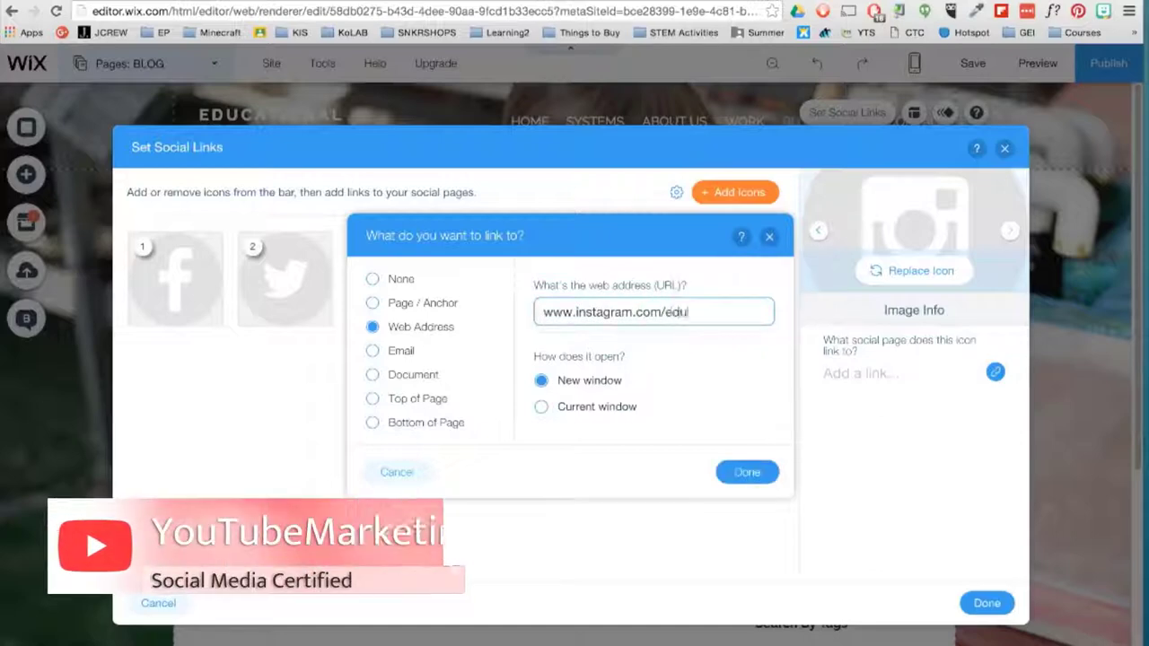
{"action": "type", "text": "permacultural"}
{"action": "left_click", "coordinate": [745, 472]}
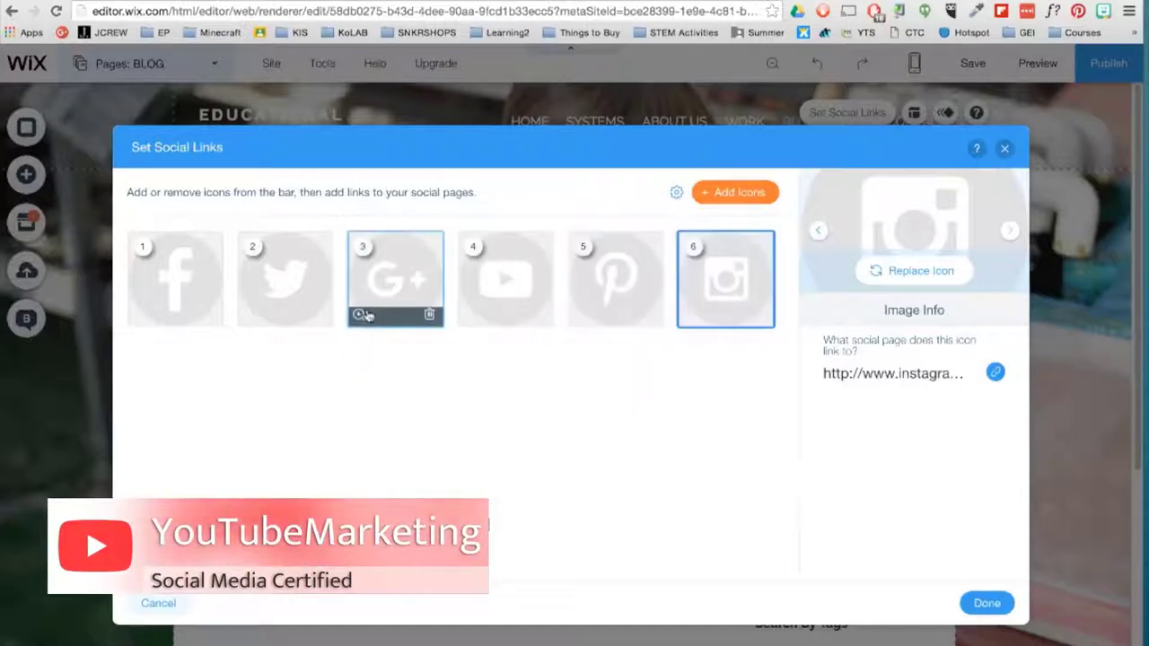
{"action": "left_click", "coordinate": [929, 385]}
{"action": "type", "text": "www.twitter.com/edupermaculture"}
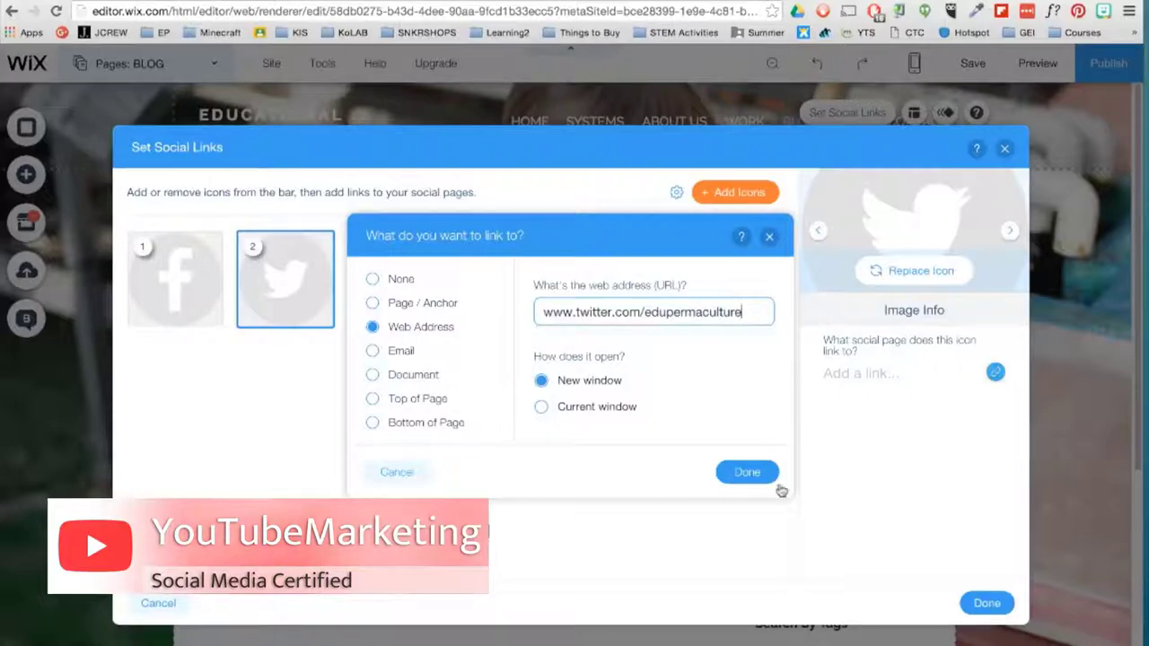
{"action": "left_click", "coordinate": [749, 473]}
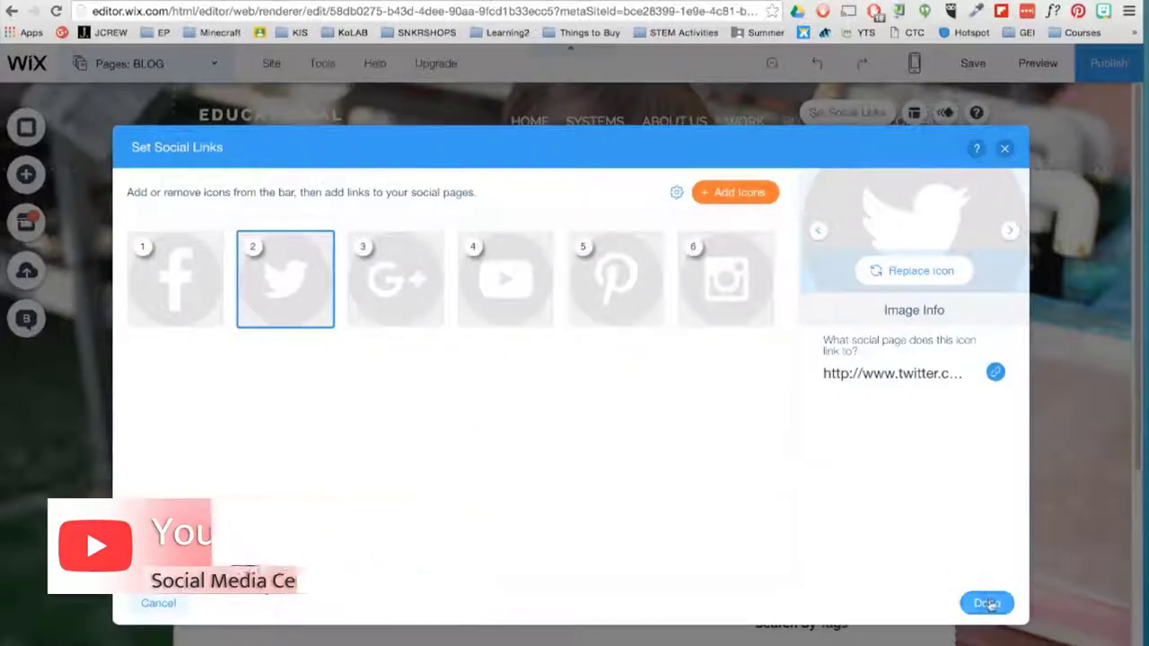
{"action": "left_click", "coordinate": [987, 603]}
- Preview the site, test the Instagram link, and return to the editor
{"action": "left_click", "coordinate": [1033, 62]}
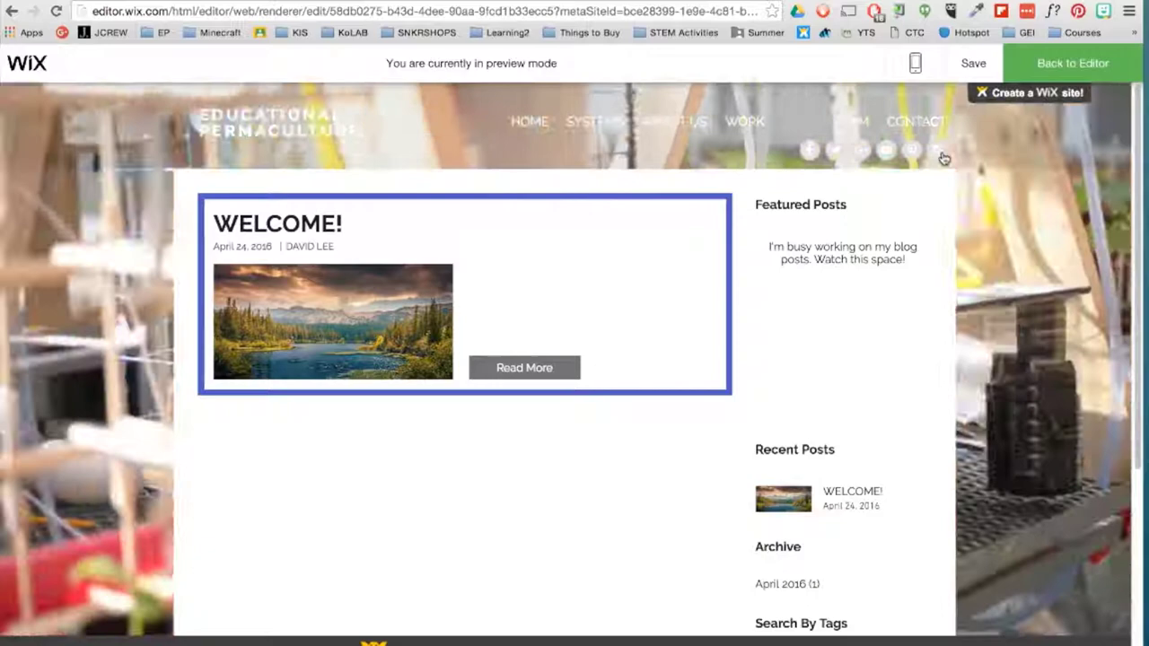
{"action": "left_click", "coordinate": [940, 154]}
{"action": "key", "text": "ctrl+w"}
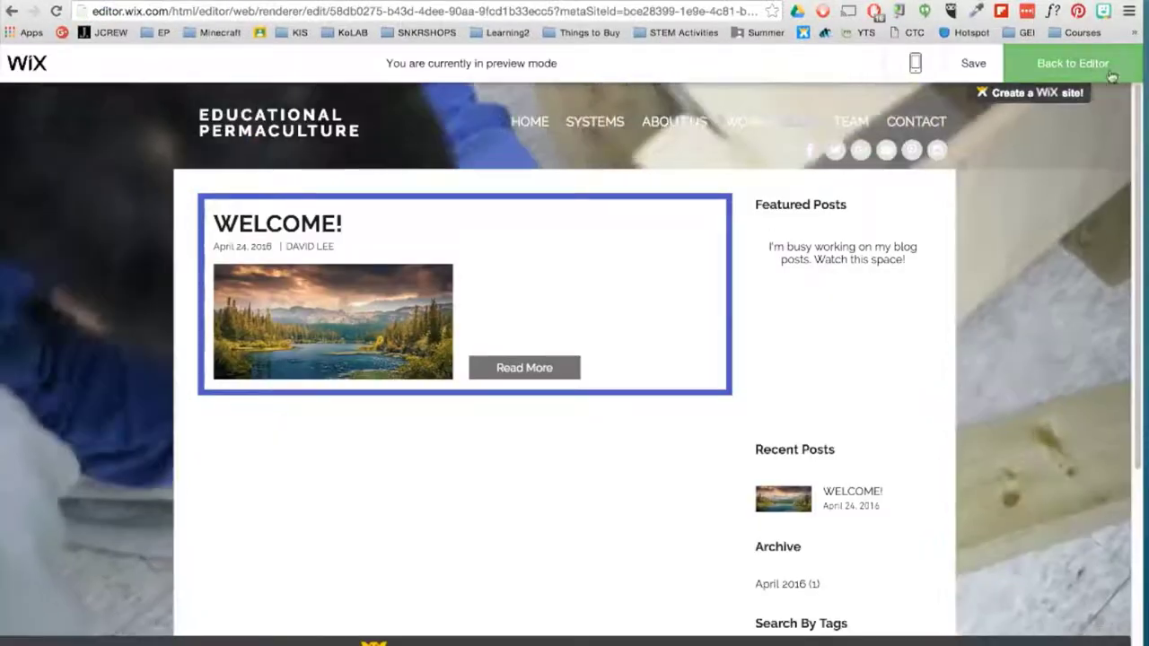
{"action": "left_click", "coordinate": [1077, 65]}
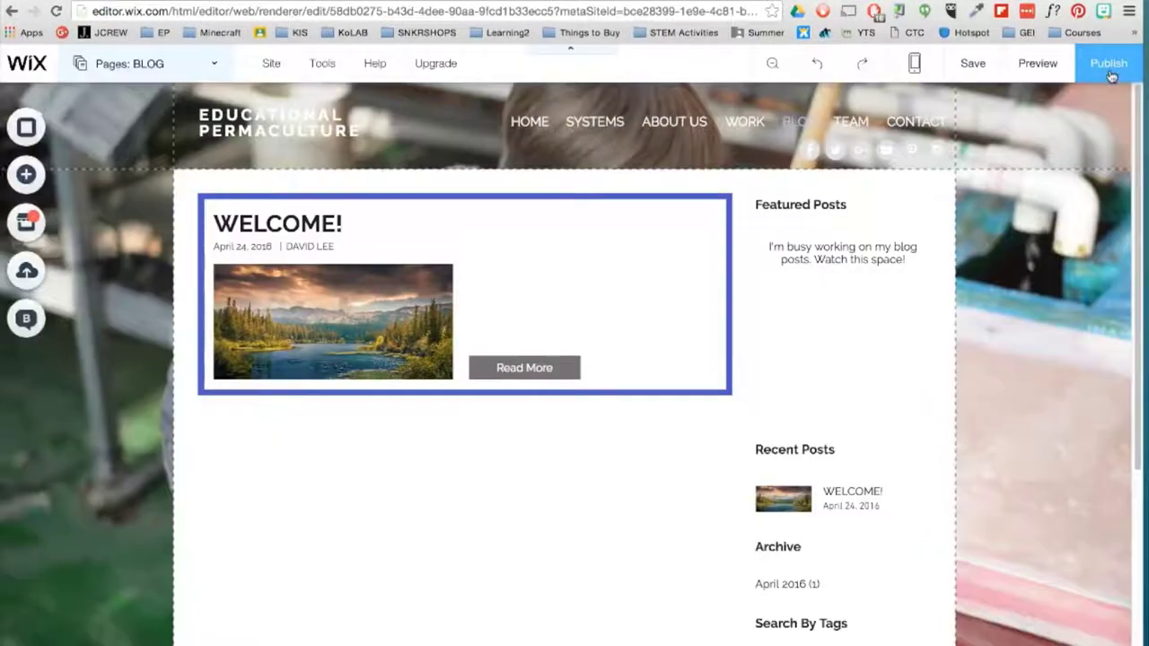
- Browse the App Market categories, close it, and show the site's pages list
{"action": "left_click", "coordinate": [22, 225]}
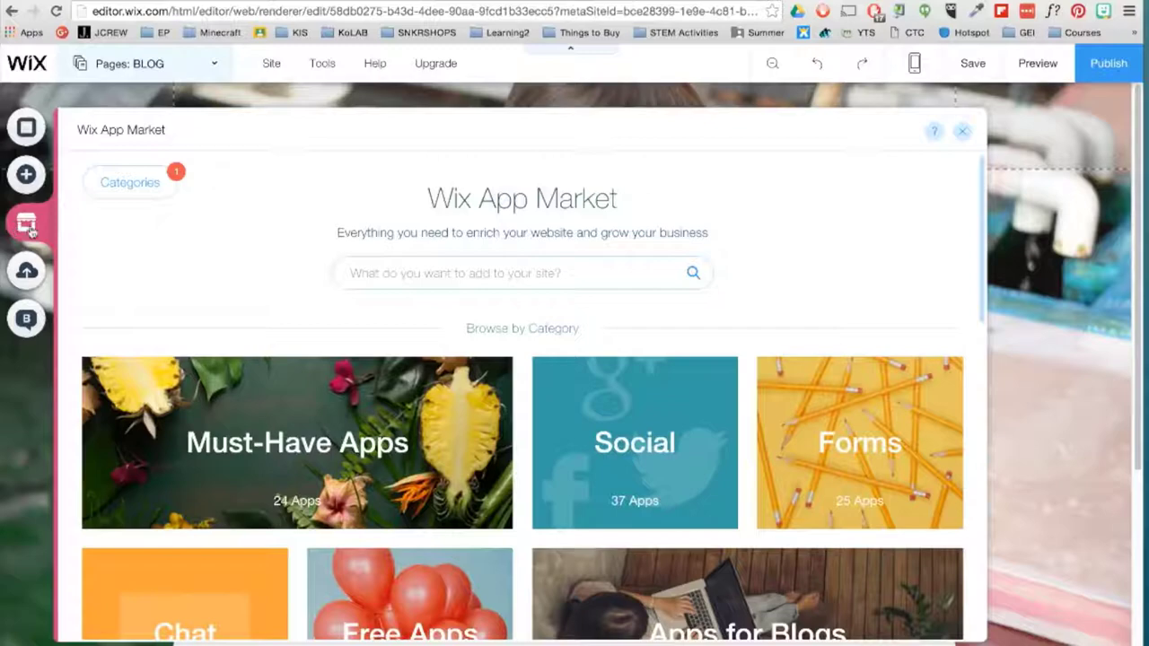
{"action": "scroll", "coordinate": [196, 337], "scroll_direction": "down", "scroll_amount": 5}
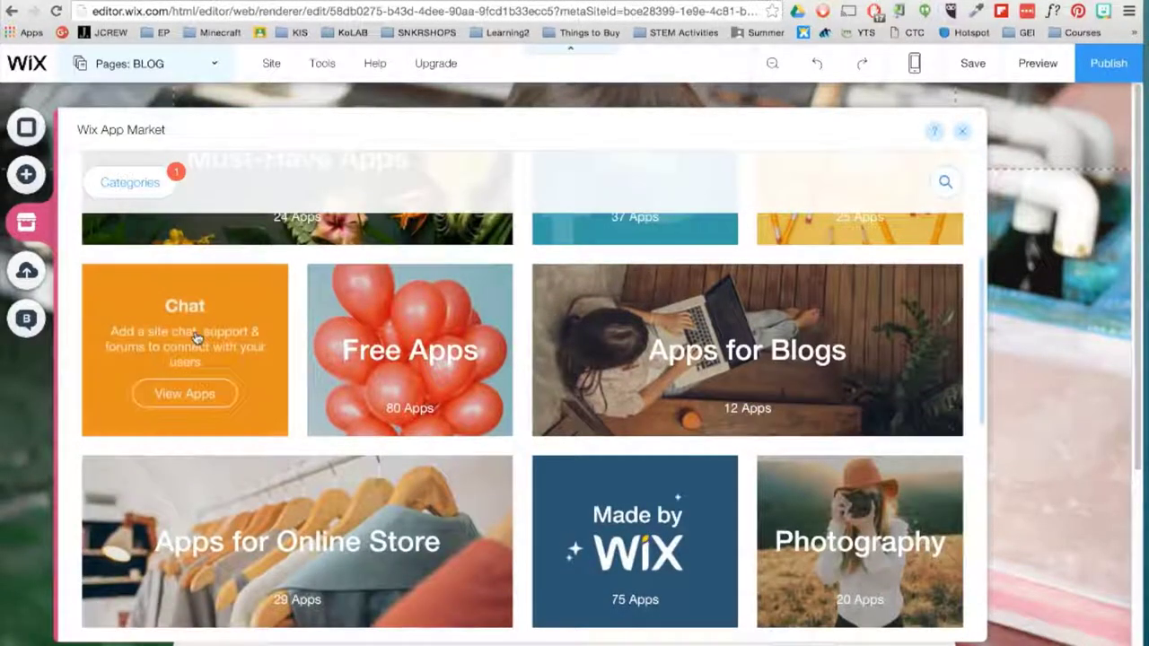
{"action": "scroll", "coordinate": [196, 337], "scroll_direction": "down", "scroll_amount": 3}
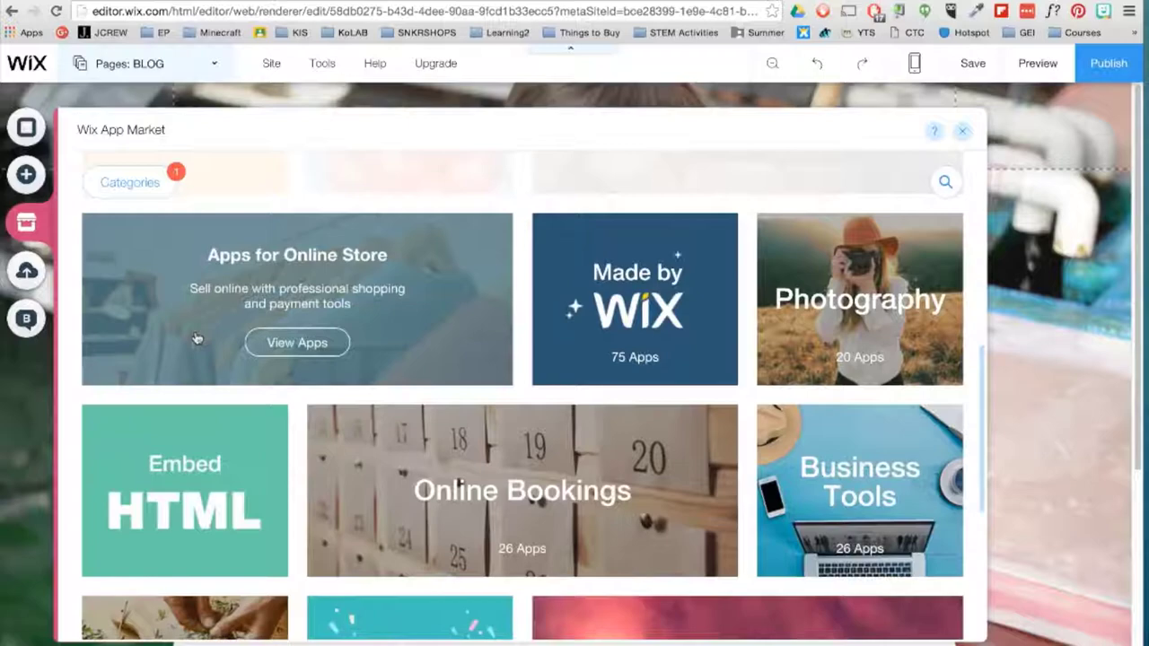
{"action": "scroll", "coordinate": [198, 339], "scroll_direction": "down", "scroll_amount": 1}
{"action": "scroll", "coordinate": [197, 339], "scroll_direction": "down", "scroll_amount": 2}
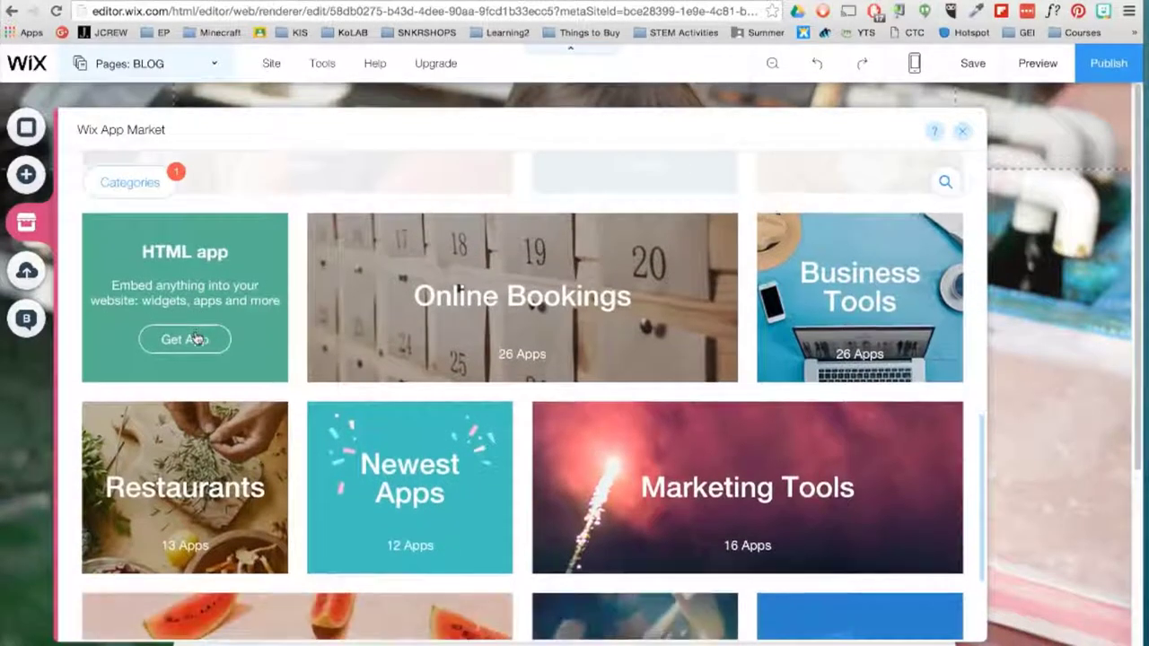
{"action": "scroll", "coordinate": [197, 338], "scroll_direction": "down", "scroll_amount": 3}
{"action": "mouse_move", "coordinate": [196, 337]}
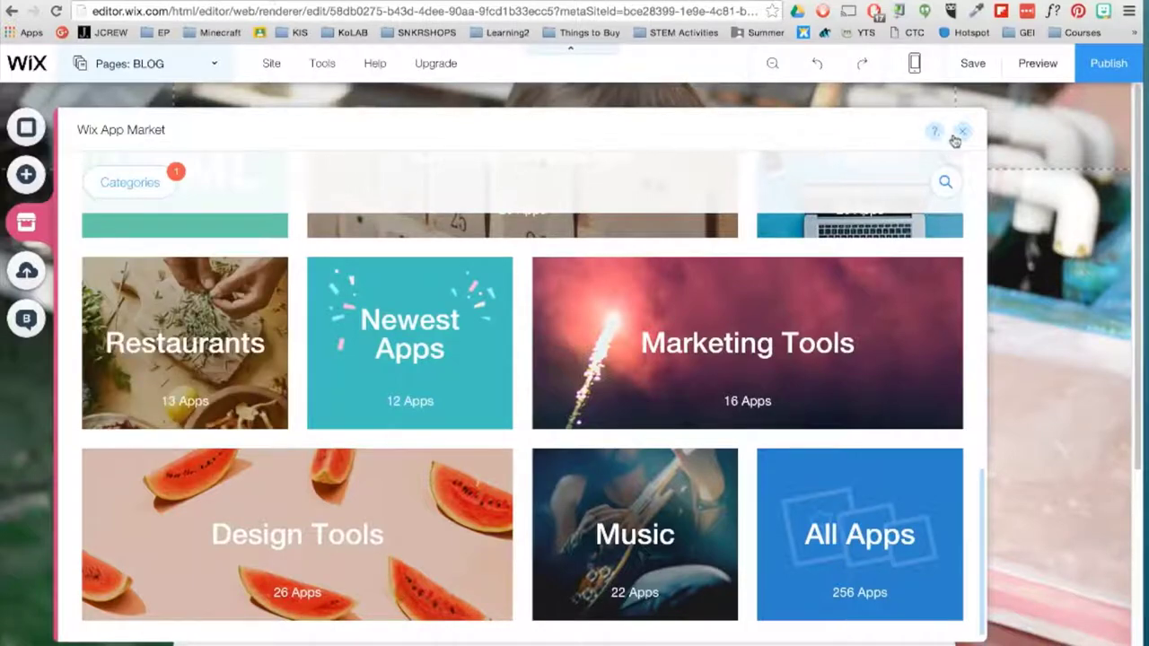
{"action": "left_click", "coordinate": [961, 133]}
{"action": "left_click", "coordinate": [212, 66]}
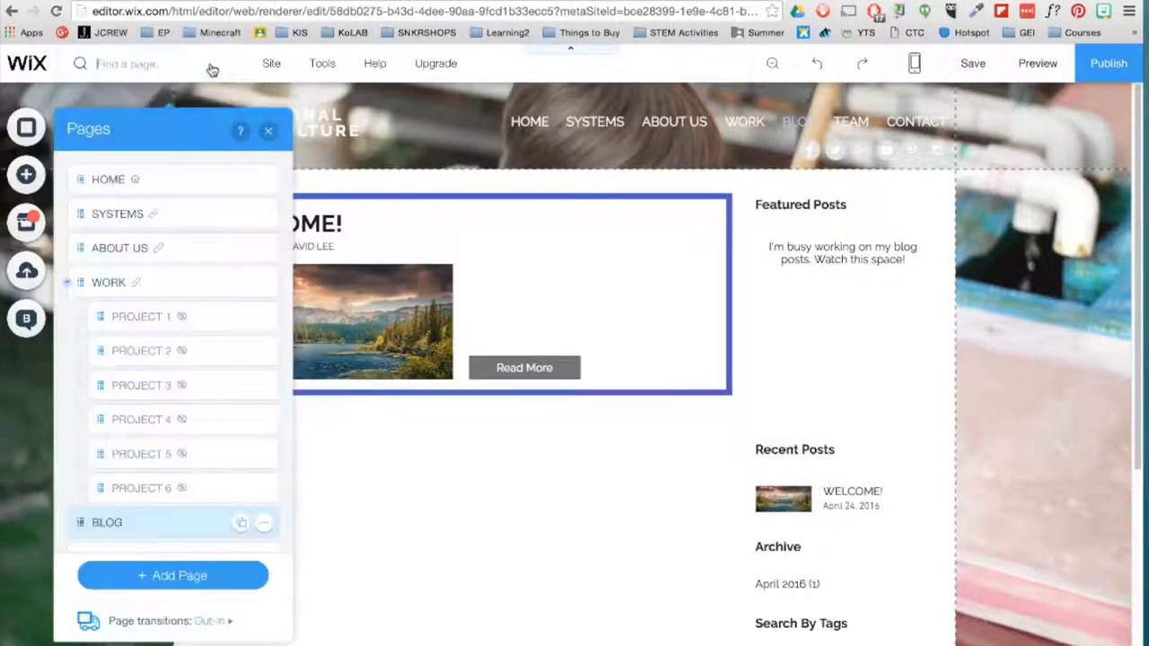
- Rename the PROJECT 6 page to INSTAGRAM in the Pages panel
{"action": "double_click", "coordinate": [132, 487]}
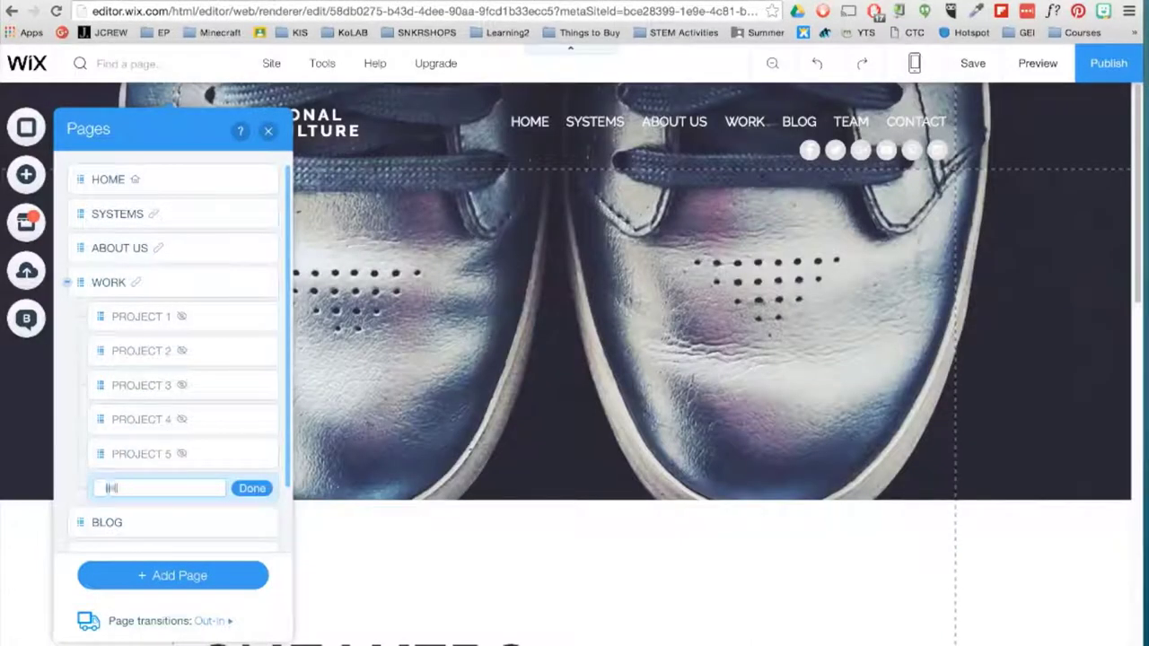
{"action": "left_click", "coordinate": [253, 489]}
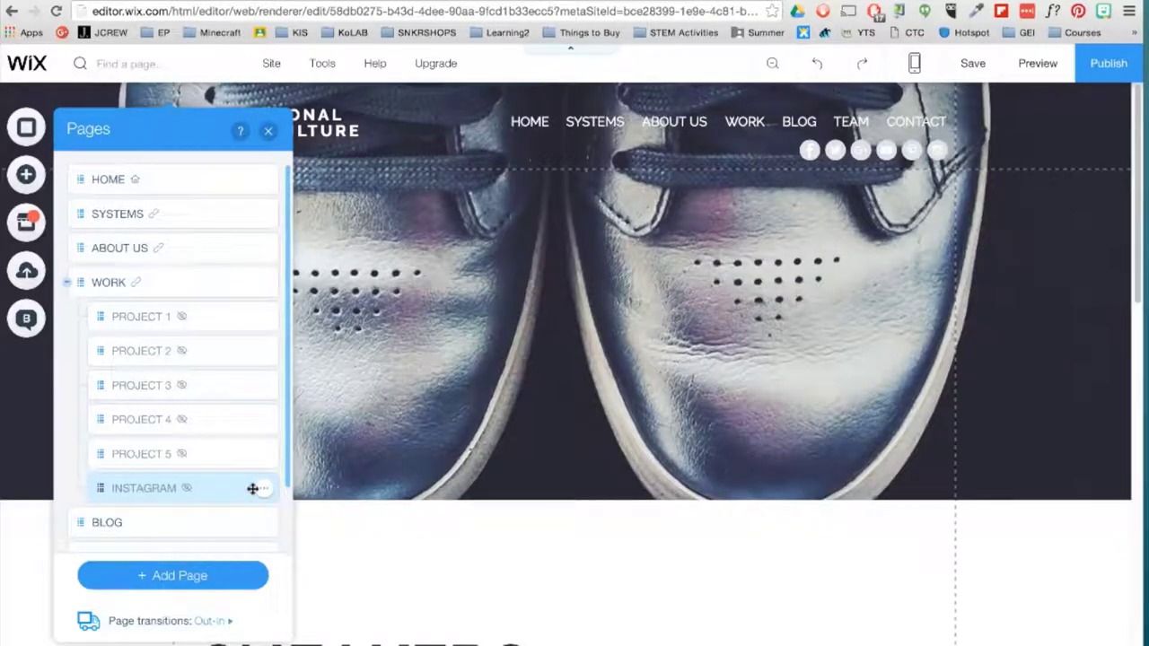
{"action": "left_click", "coordinate": [267, 130]}
- Change the page's big heading to read INSTAGRAM
{"action": "scroll", "coordinate": [359, 359], "scroll_direction": "down", "scroll_amount": 3}
{"action": "double_click", "coordinate": [316, 395]}
{"action": "type", "text": "INSTAGRAM"}
{"action": "key", "text": "Escape"}
{"action": "left_click", "coordinate": [637, 593]}
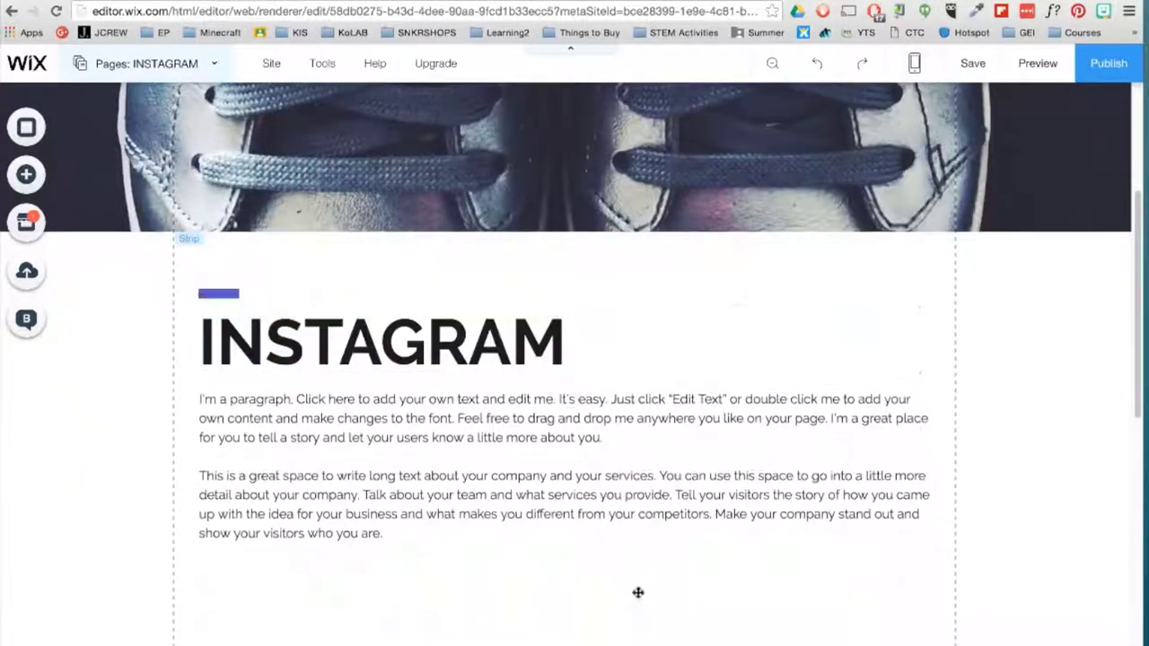
- Add the Instagram Feed app from the social apps and stretch it across the page
{"action": "scroll", "coordinate": [584, 538], "scroll_direction": "down", "scroll_amount": 2}
{"action": "left_click", "coordinate": [25, 224]}
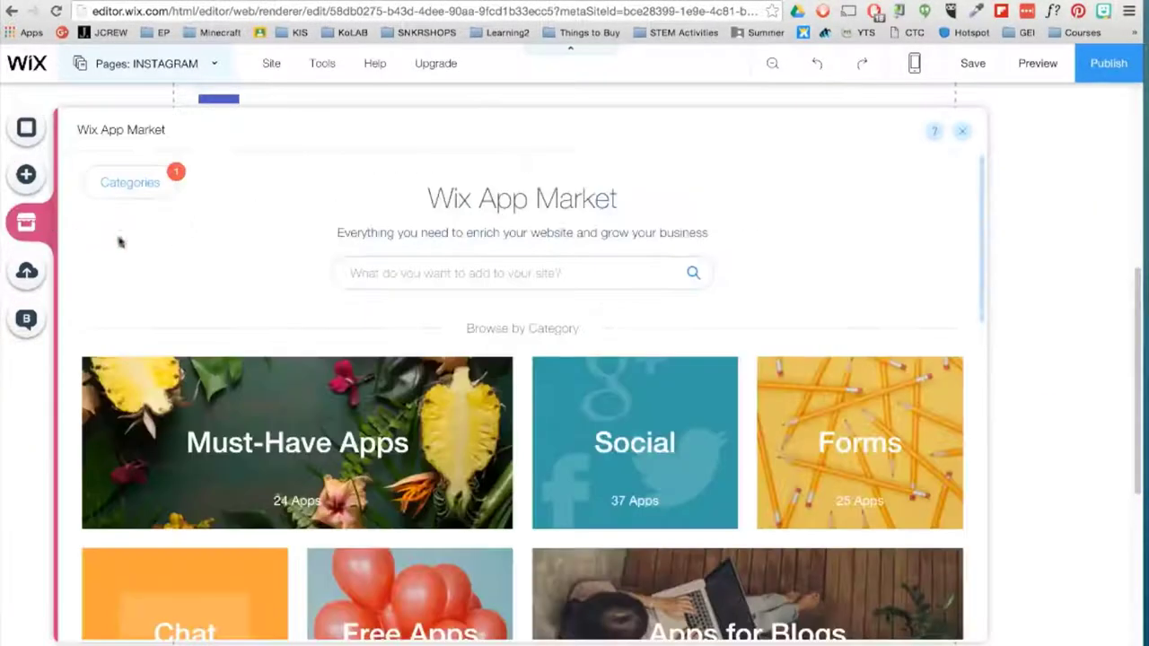
{"action": "left_click", "coordinate": [620, 423]}
{"action": "left_click", "coordinate": [859, 449]}
{"action": "left_click", "coordinate": [834, 200]}
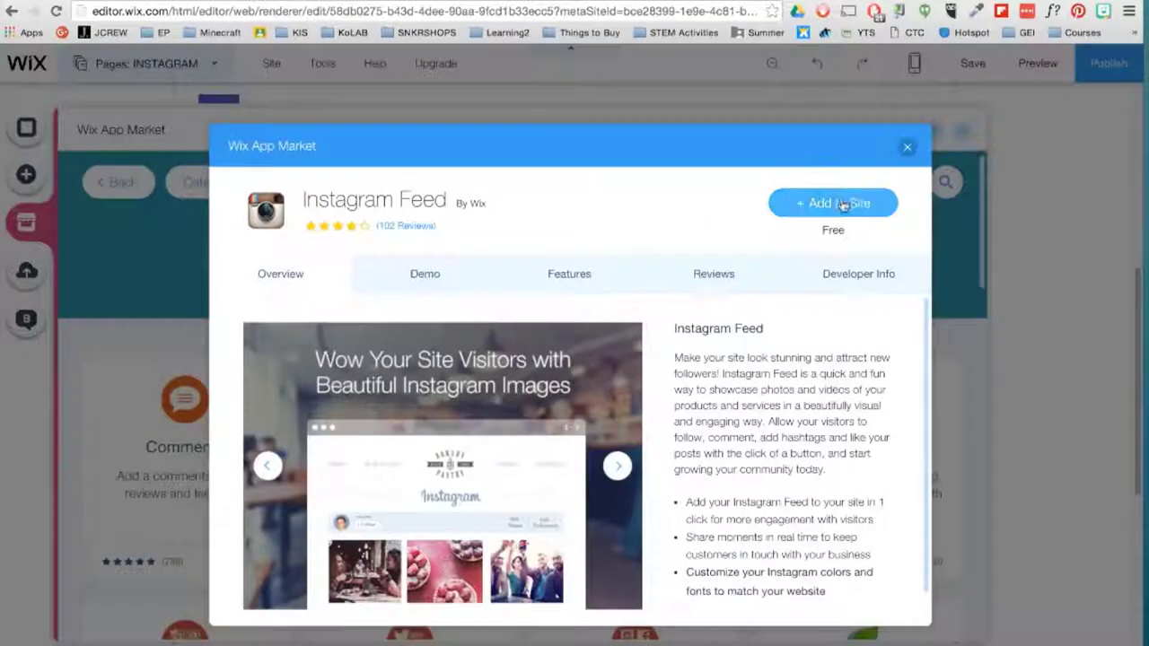
{"action": "left_click_drag", "start_coordinate": [651, 455], "coordinate": [924, 439]}
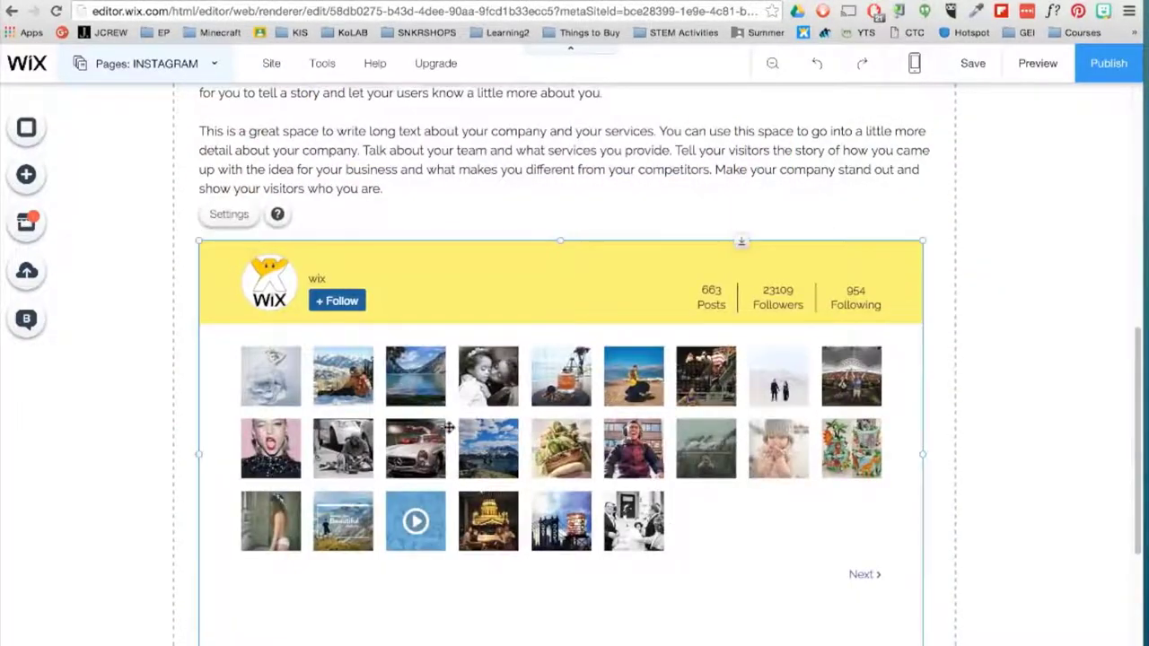
- Connect the site's Instagram account to the feed
{"action": "left_click", "coordinate": [224, 214]}
{"action": "left_click", "coordinate": [432, 235]}
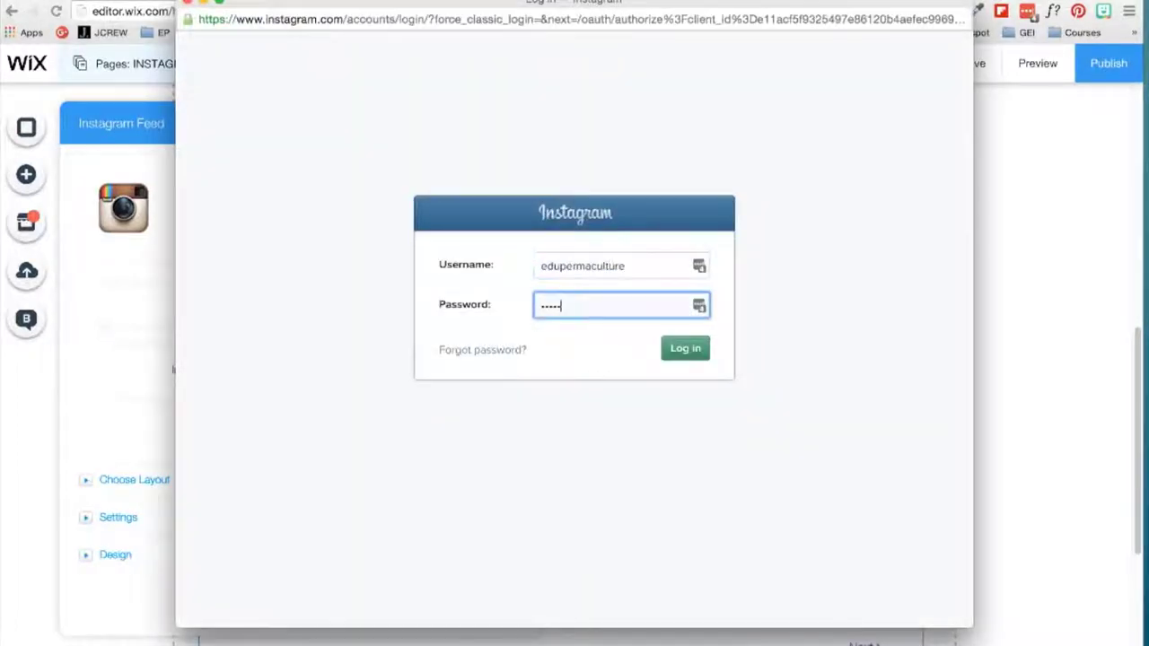
{"action": "key", "text": "Return"}
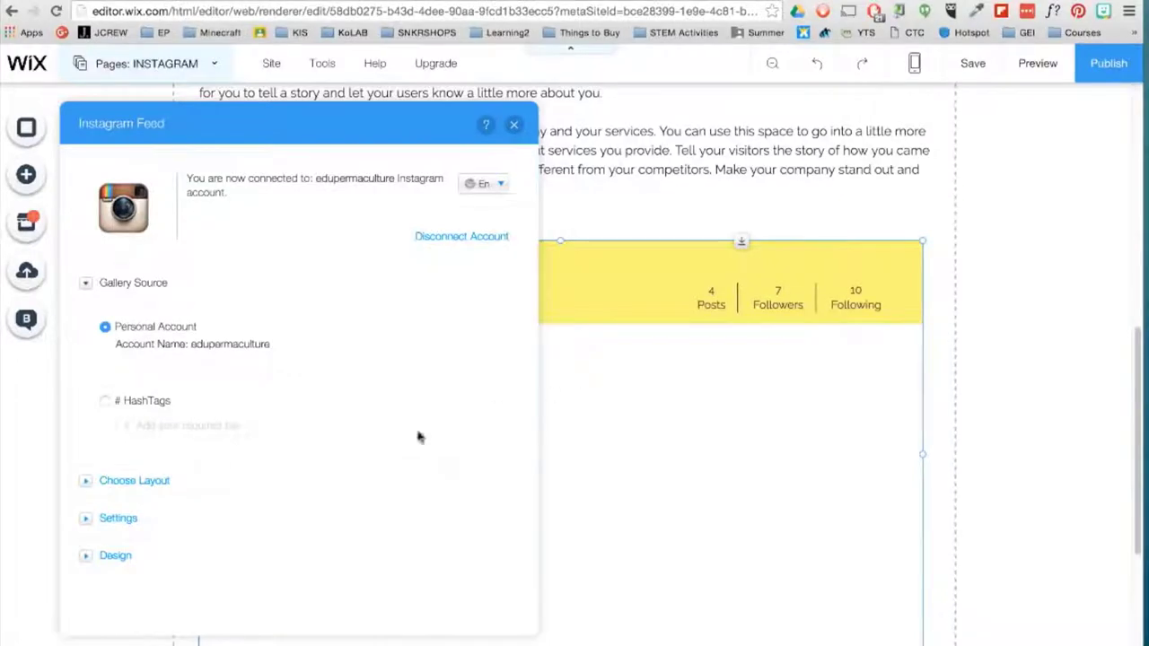
- Style the feed's layout and display, with a grey header and white separators
{"action": "left_click", "coordinate": [90, 481]}
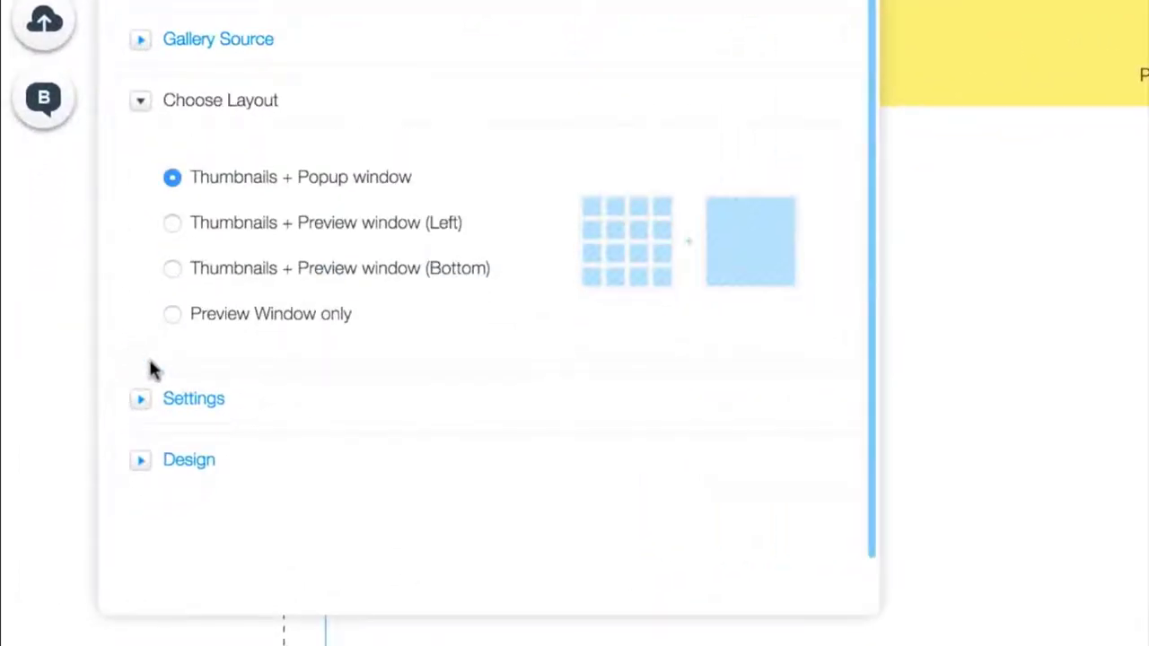
{"action": "left_click", "coordinate": [139, 406]}
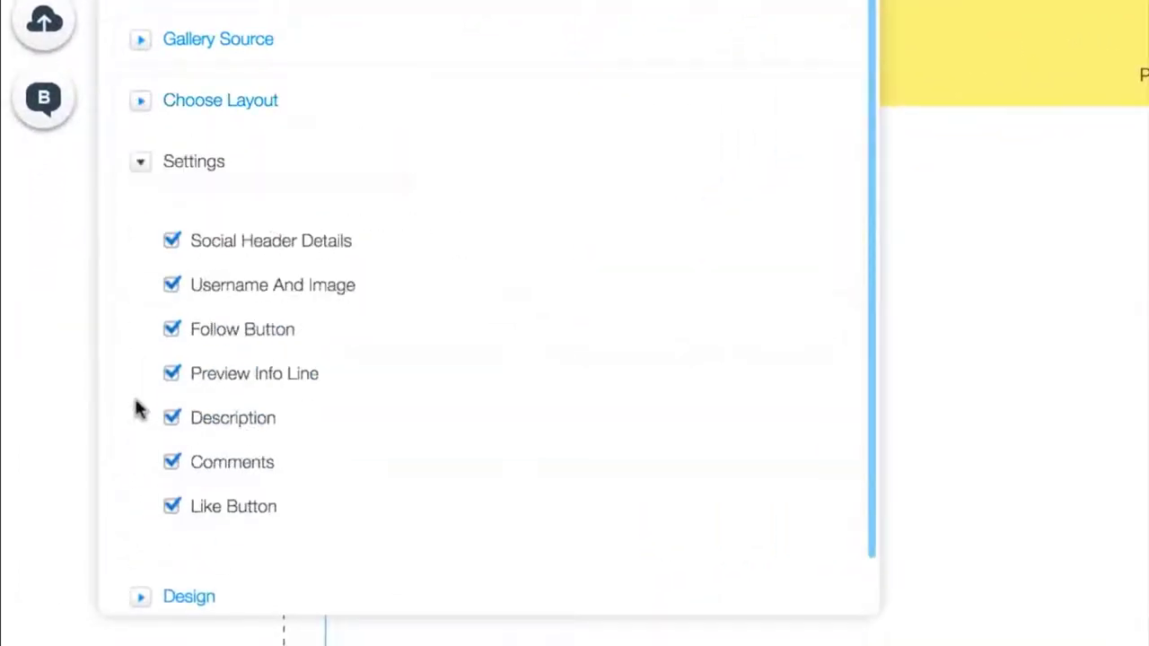
{"action": "scroll", "coordinate": [137, 410], "scroll_direction": "down", "scroll_amount": 2}
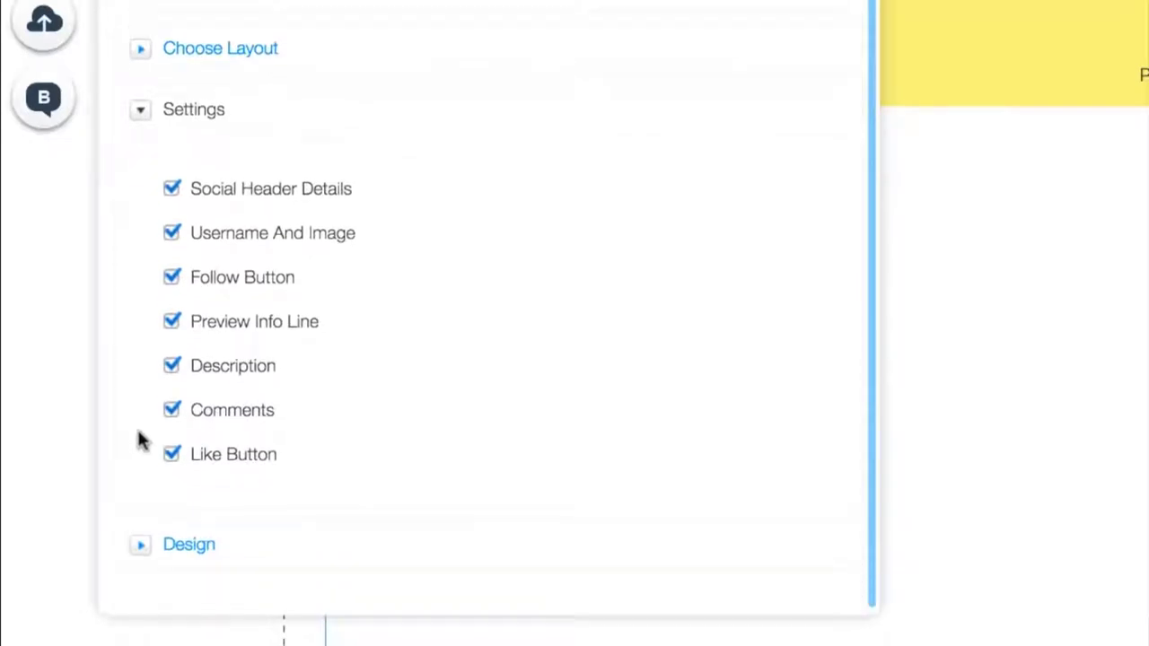
{"action": "left_click", "coordinate": [149, 549]}
{"action": "left_click", "coordinate": [431, 269]}
{"action": "left_click", "coordinate": [410, 318]}
{"action": "left_click", "coordinate": [508, 195]}
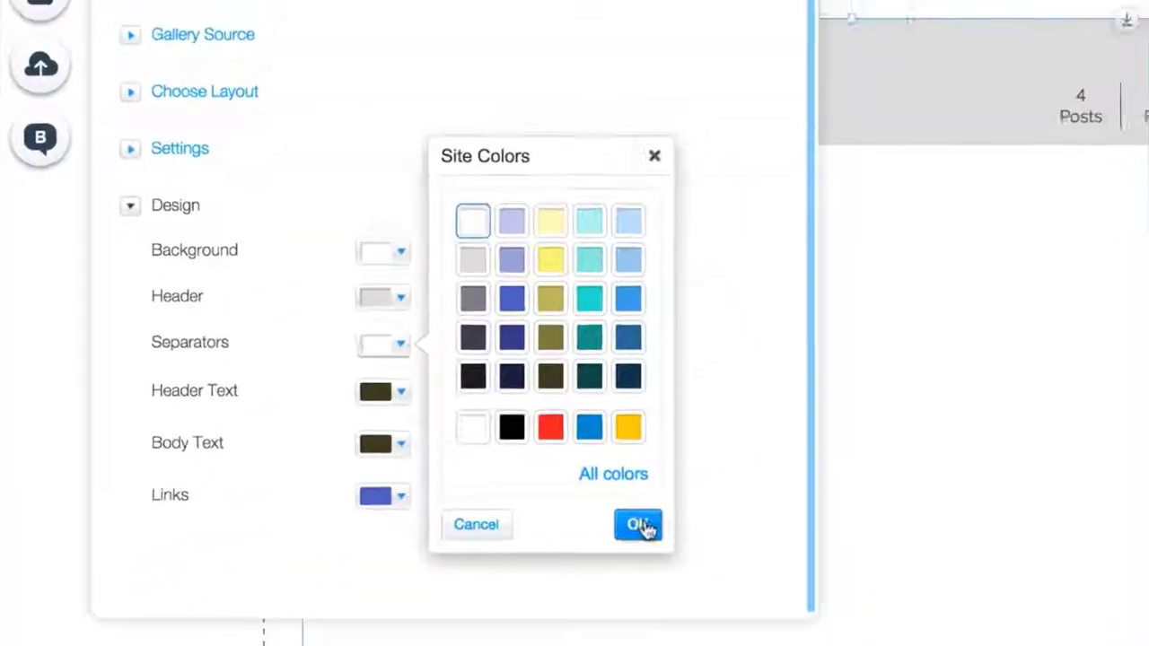
{"action": "left_click", "coordinate": [639, 526]}
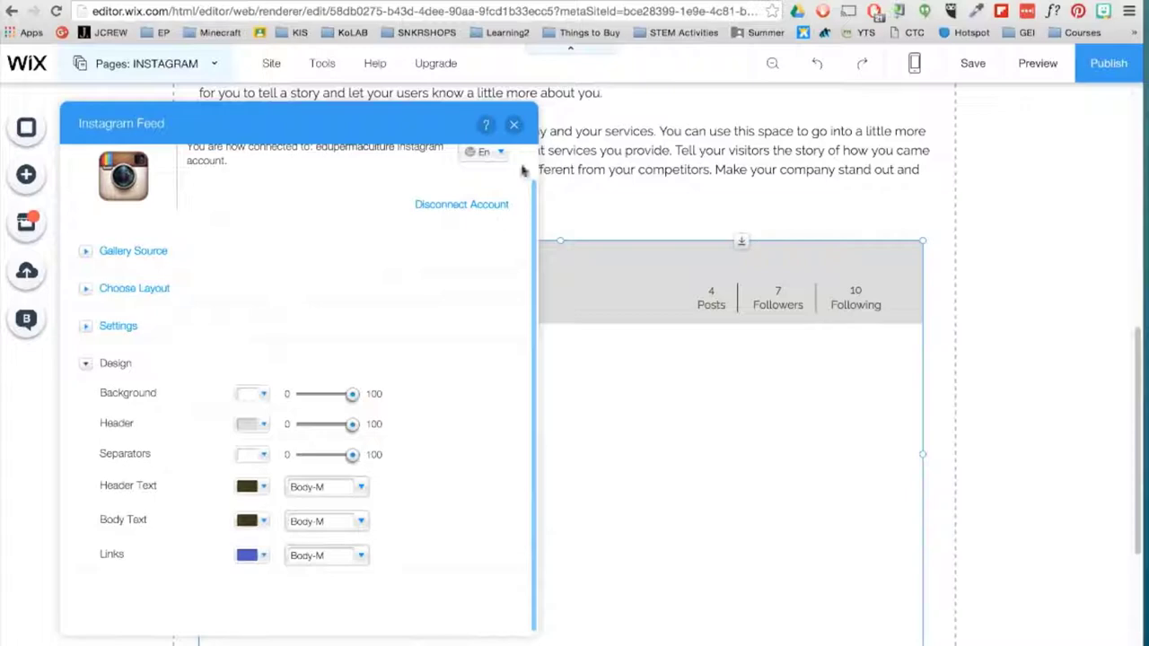
{"action": "left_click", "coordinate": [514, 123]}
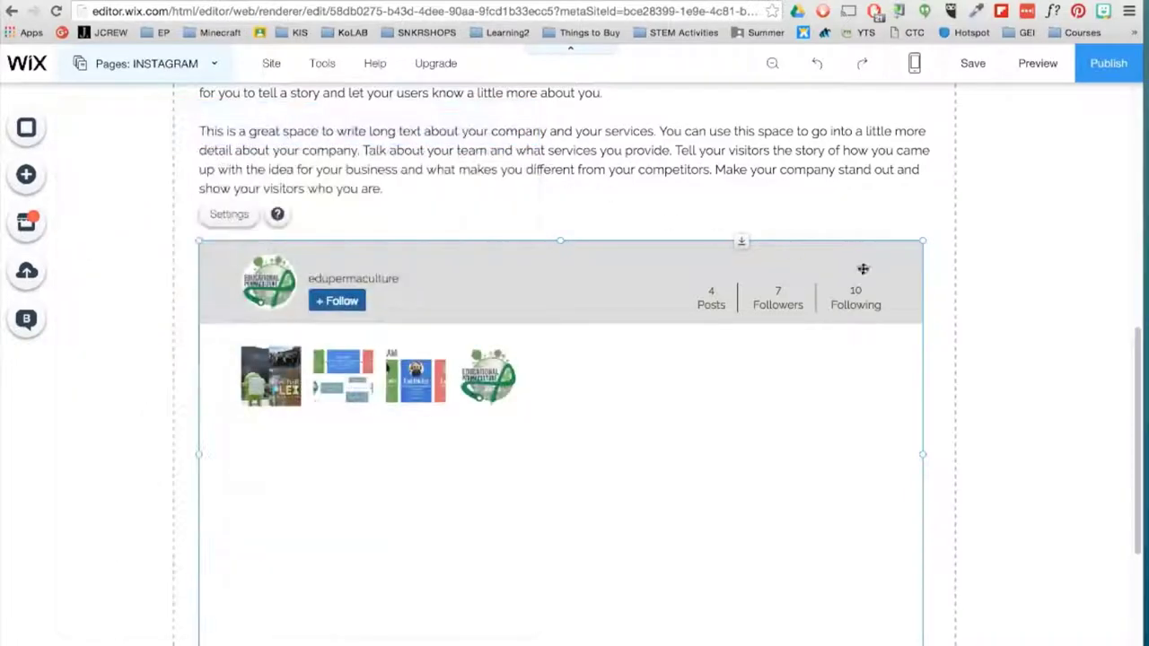
{"action": "scroll", "coordinate": [1053, 381], "scroll_direction": "up", "scroll_amount": 10}
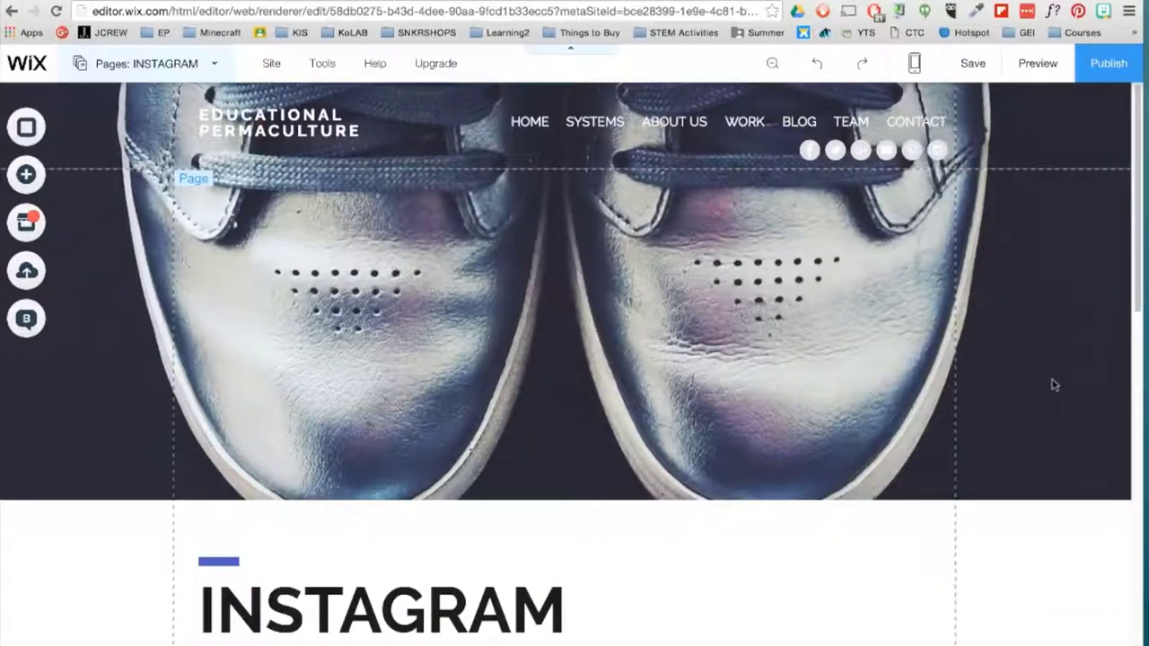
- Switch the editor to the HOME page
{"action": "left_click", "coordinate": [1031, 312]}
{"action": "left_click", "coordinate": [103, 62]}
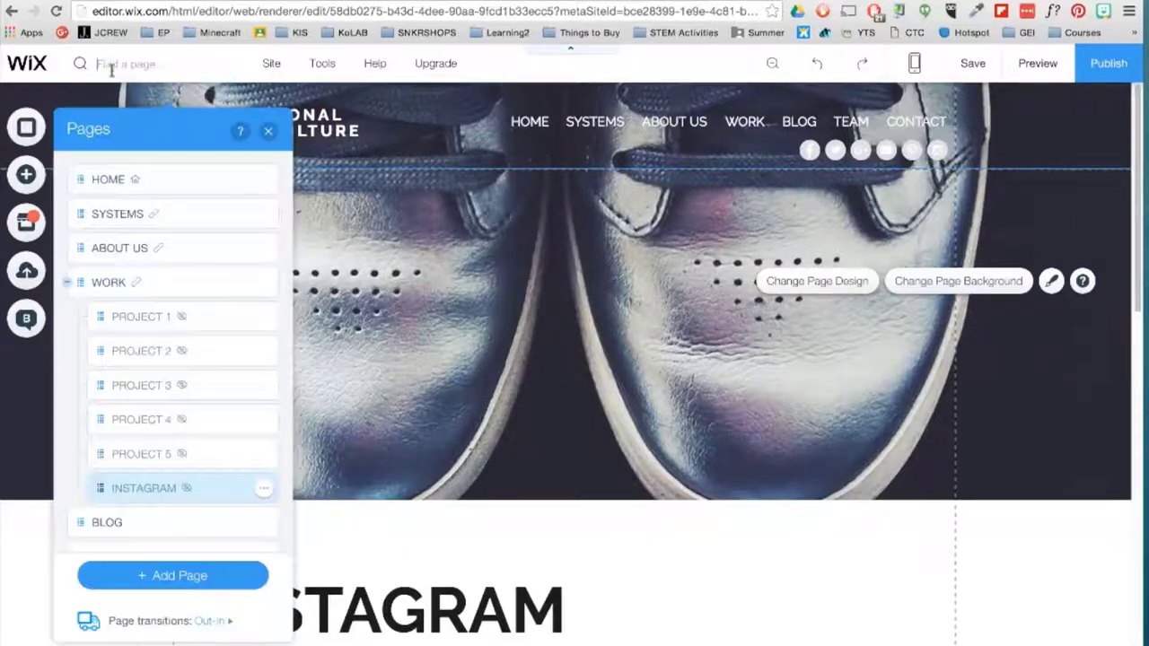
{"action": "left_click", "coordinate": [116, 180]}
{"action": "left_click", "coordinate": [271, 131]}
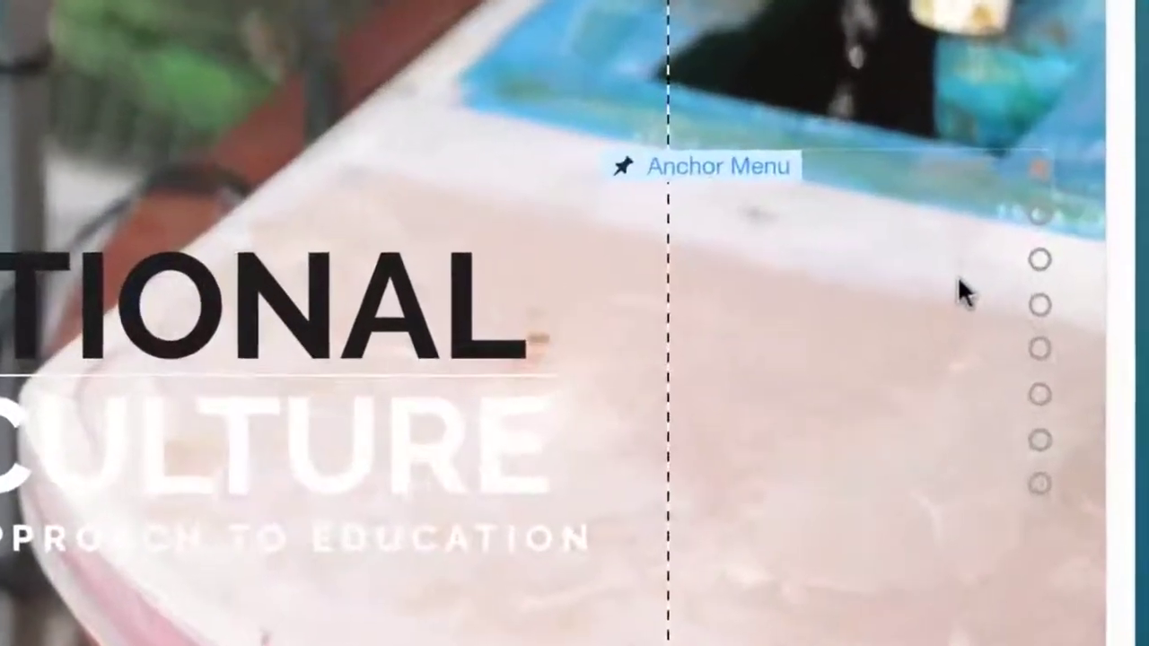
- Apply the first Anchor Menu design to the dot menu on the right edge
{"action": "left_click", "coordinate": [1075, 357]}
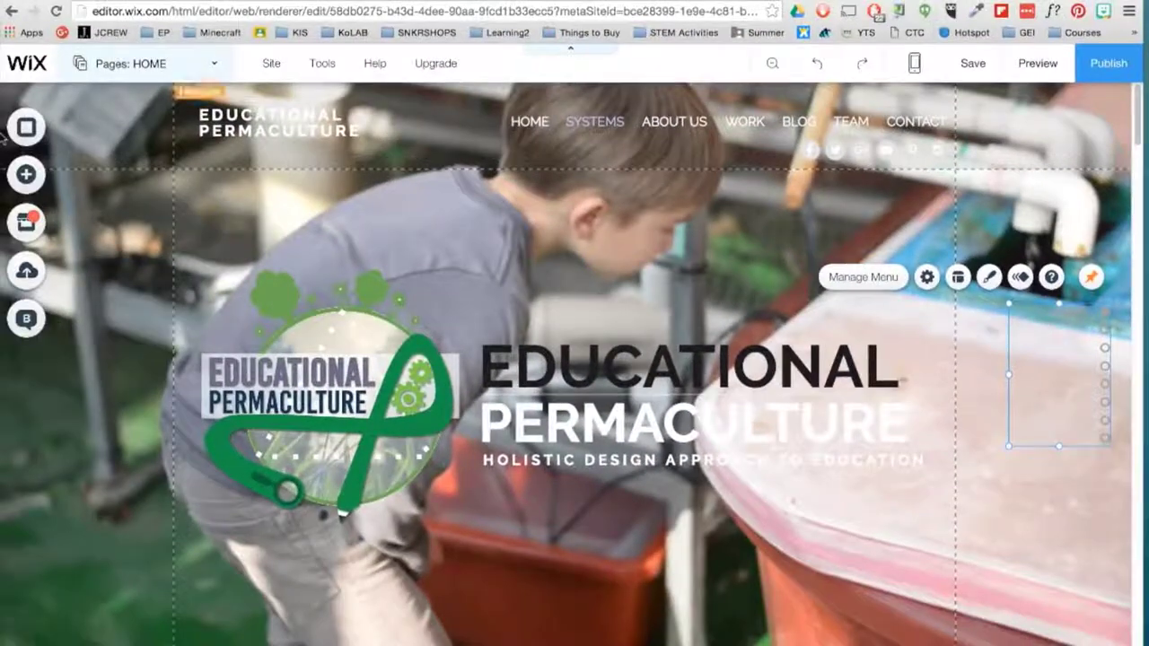
{"action": "left_click", "coordinate": [17, 171]}
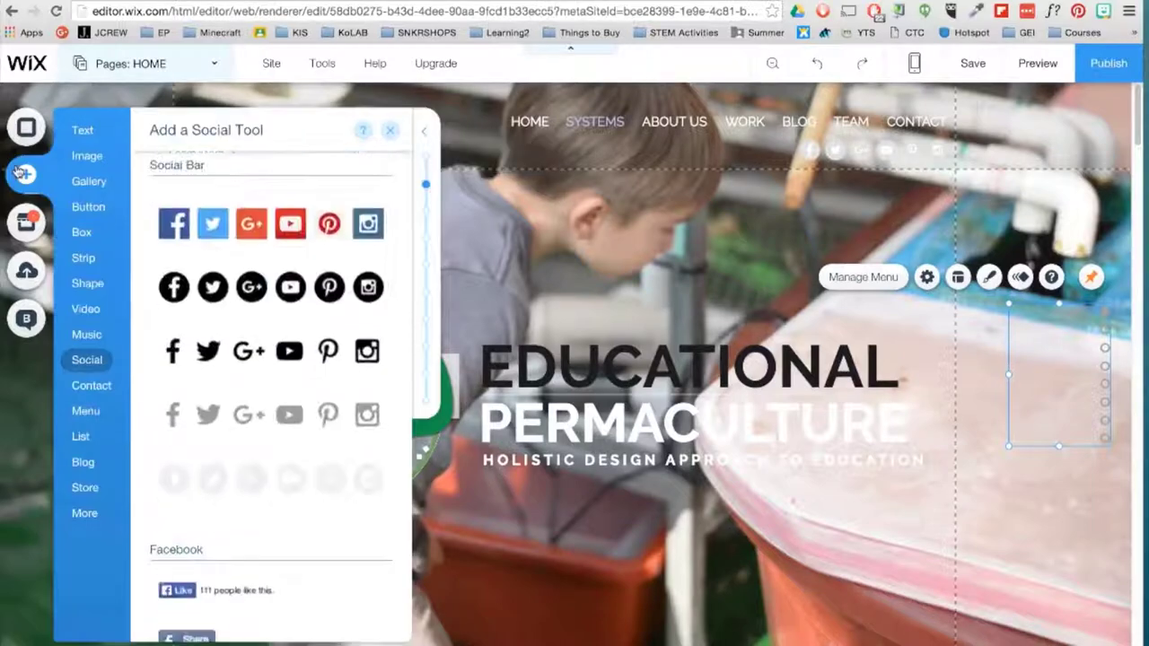
{"action": "left_click", "coordinate": [87, 410]}
{"action": "left_click", "coordinate": [426, 265]}
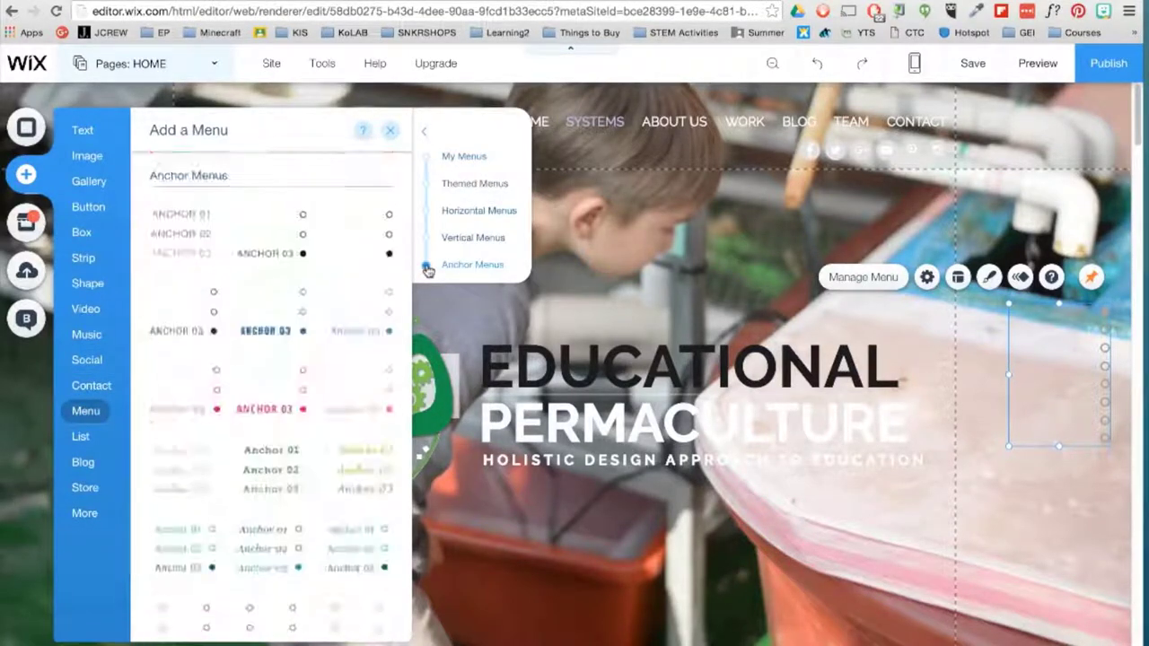
{"action": "left_click", "coordinate": [263, 234]}
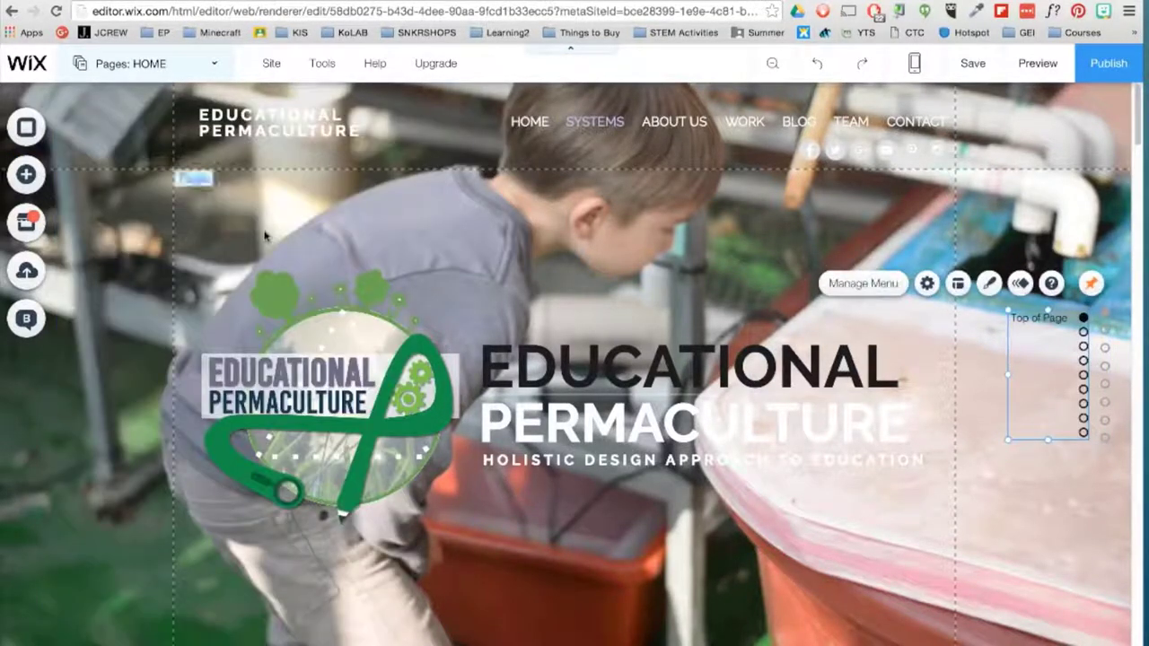
- Preview the live site and test the anchor menu by jumping to a section
{"action": "left_click", "coordinate": [1029, 70]}
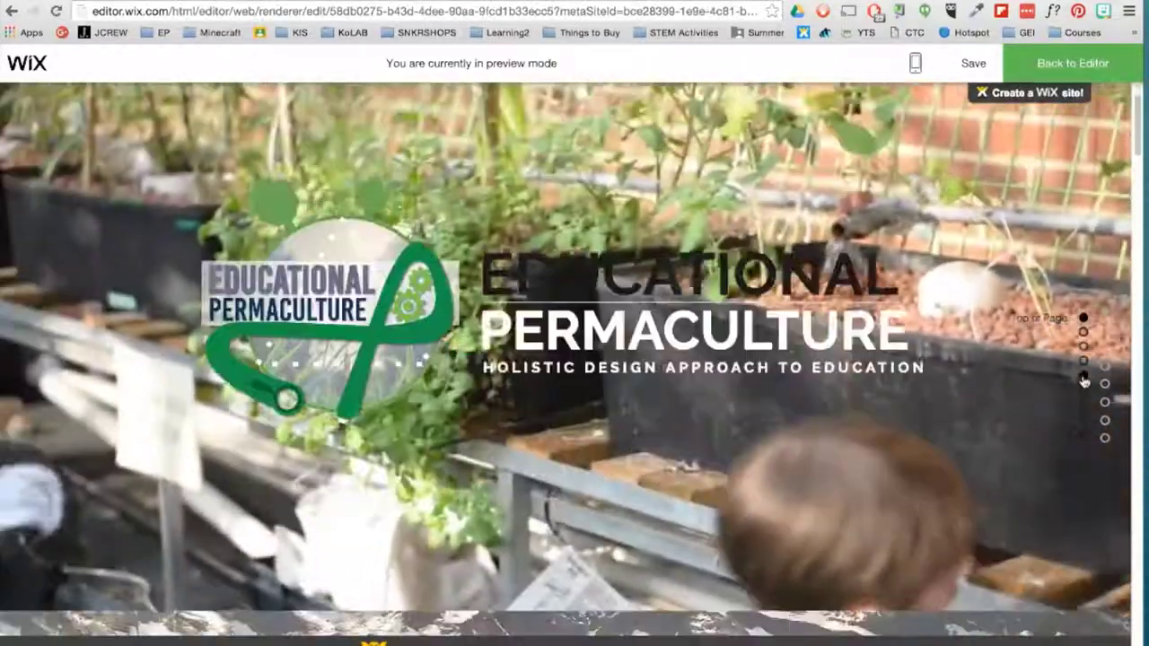
{"action": "left_click", "coordinate": [1084, 377]}
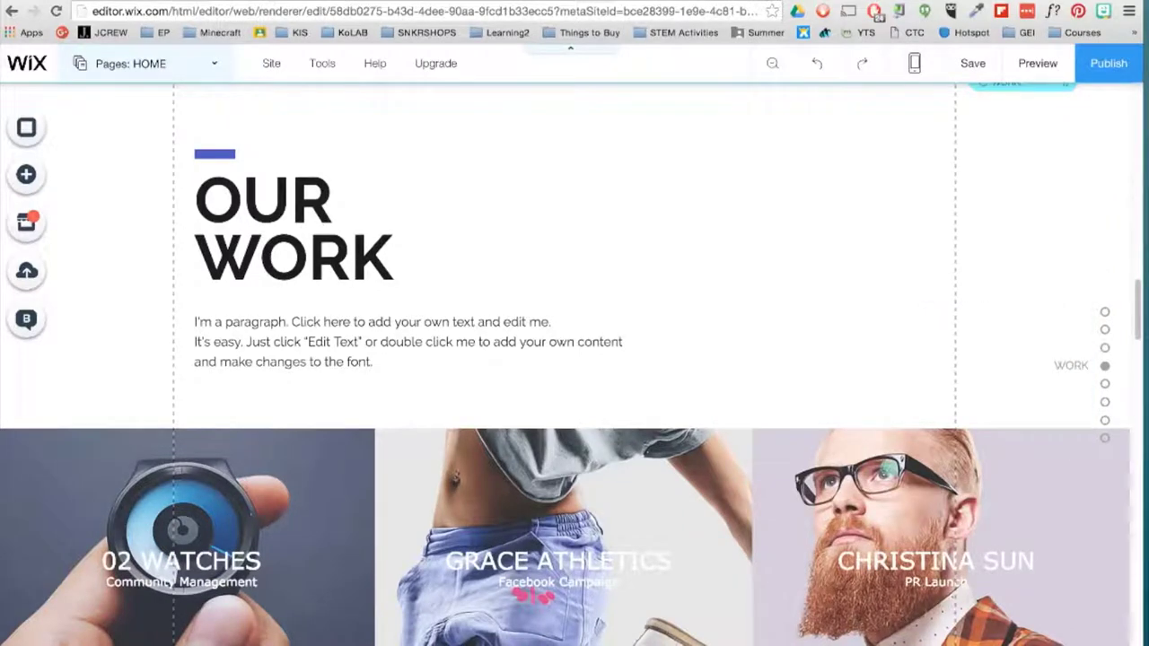
{"action": "left_click", "coordinate": [915, 62]}
- In mobile view, set the WHAT IS EDUCATIONAL PERMACULTURE? heading to 50 px, then return to desktop
{"action": "left_click", "coordinate": [659, 165]}
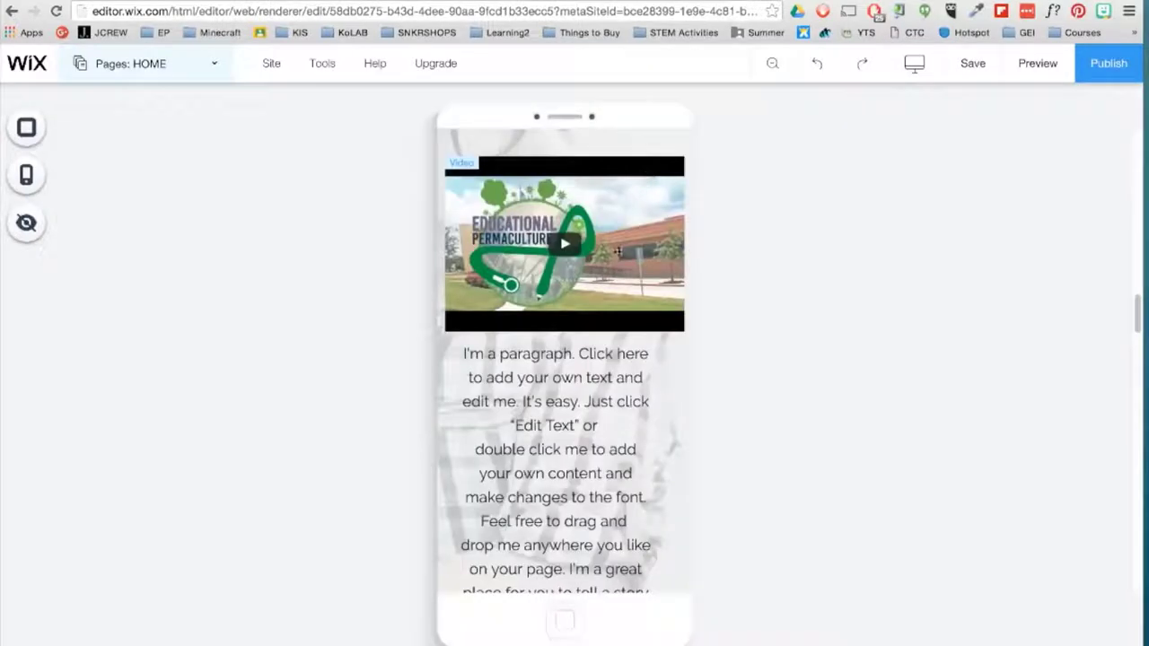
{"action": "scroll", "coordinate": [618, 253], "scroll_direction": "up", "scroll_amount": 5}
{"action": "left_click", "coordinate": [526, 364]}
{"action": "left_click", "coordinate": [500, 302]}
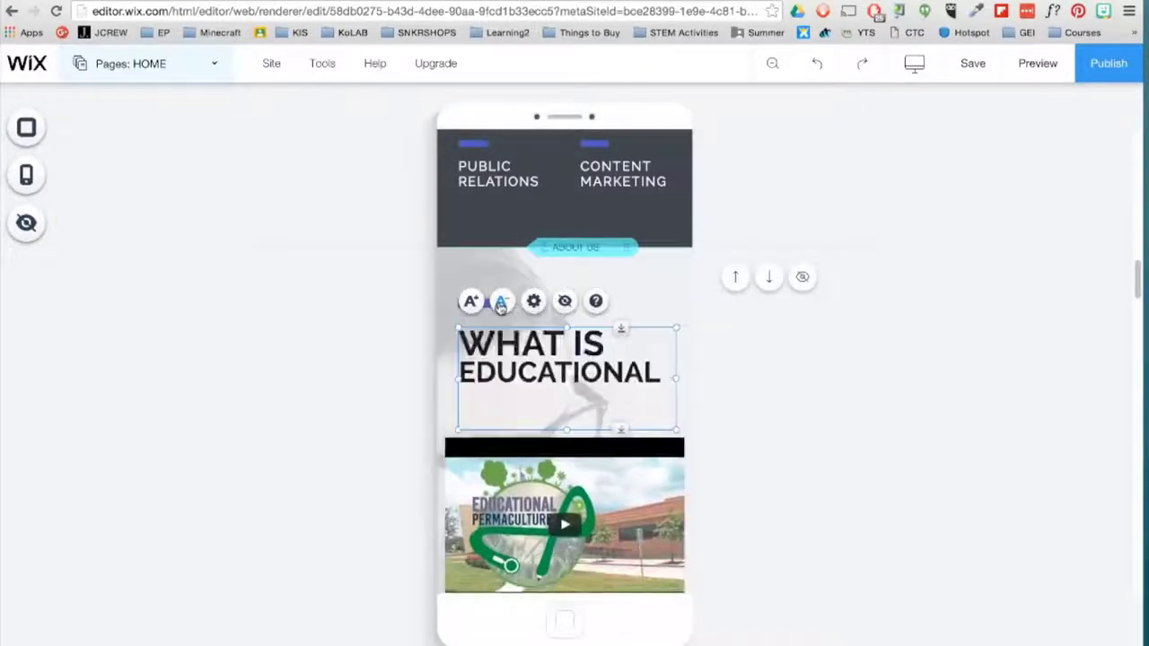
{"action": "left_click", "coordinate": [534, 301]}
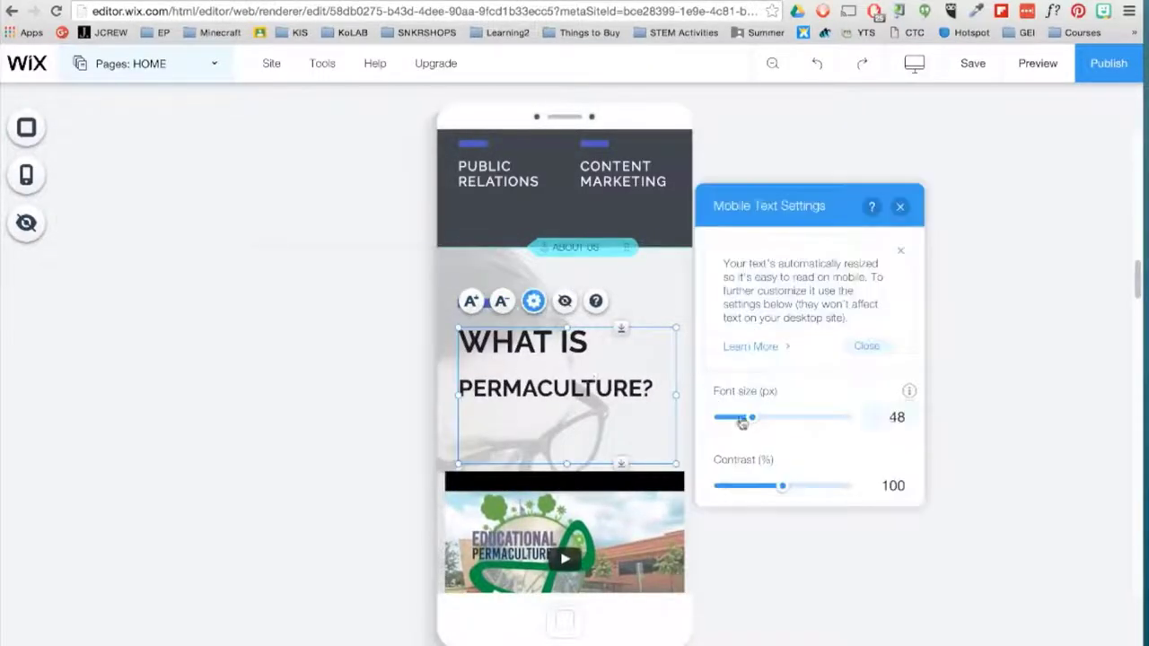
{"action": "left_click_drag", "start_coordinate": [743, 422], "coordinate": [753, 418]}
{"action": "left_click", "coordinate": [901, 206]}
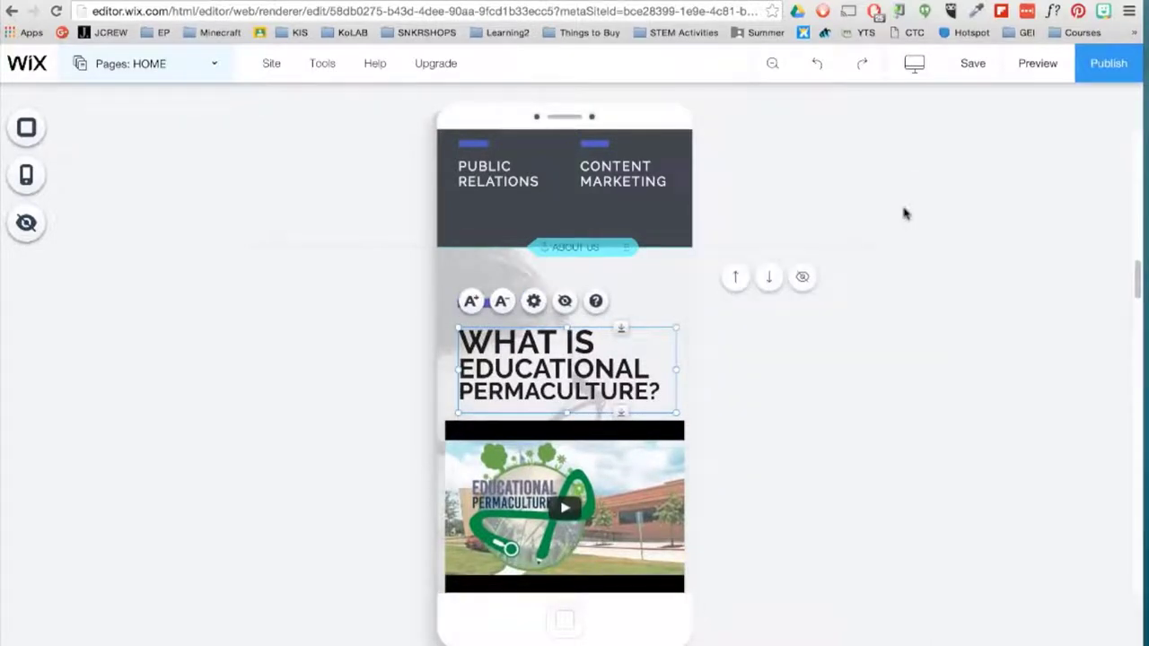
{"action": "mouse_move", "coordinate": [915, 66]}
{"action": "left_click", "coordinate": [649, 135]}
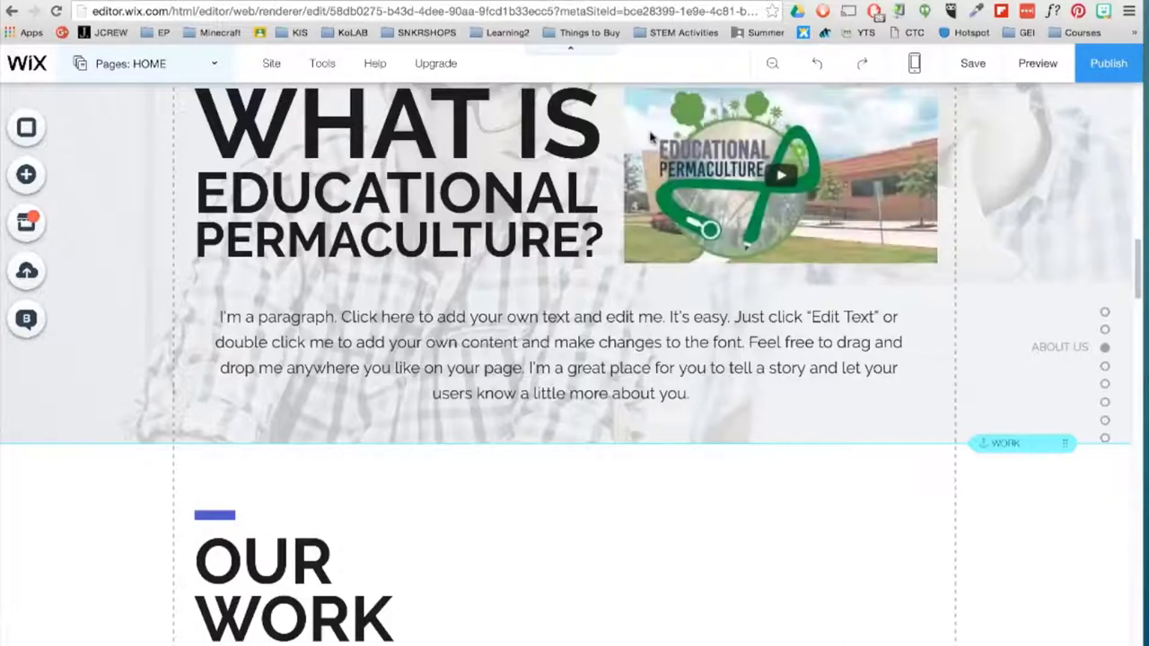
- Publish the site, browse the premium upgrade plans, then go back to the editor
{"action": "left_click", "coordinate": [1101, 79]}
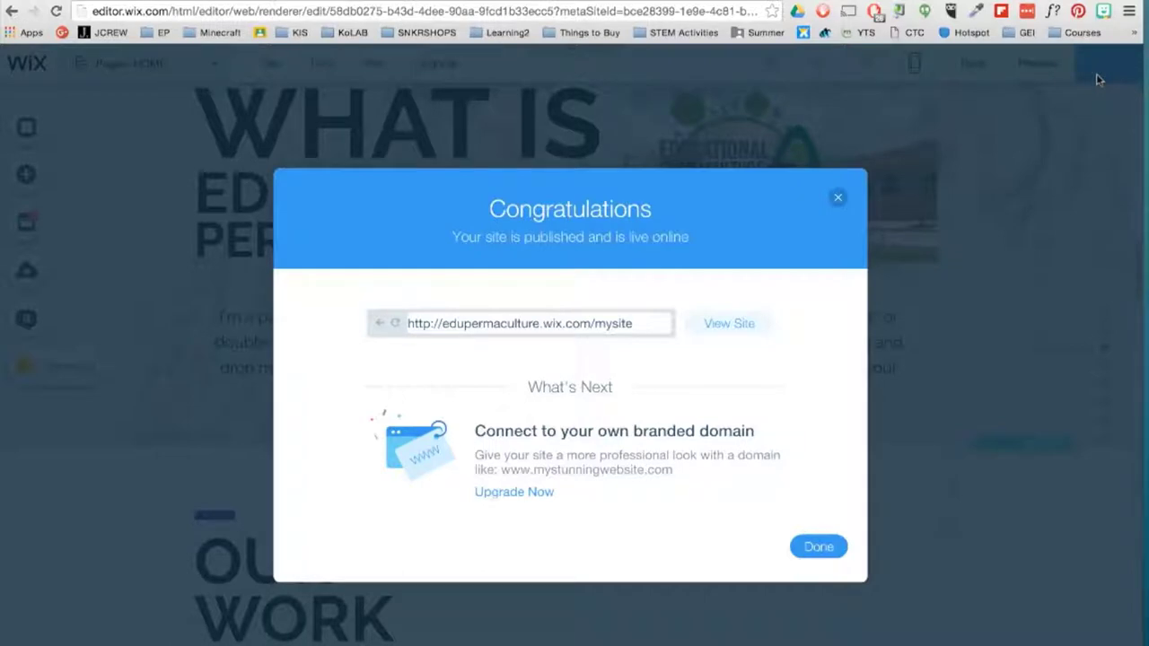
{"action": "left_click", "coordinate": [526, 504]}
{"action": "scroll", "coordinate": [526, 503], "scroll_direction": "down", "scroll_amount": 2}
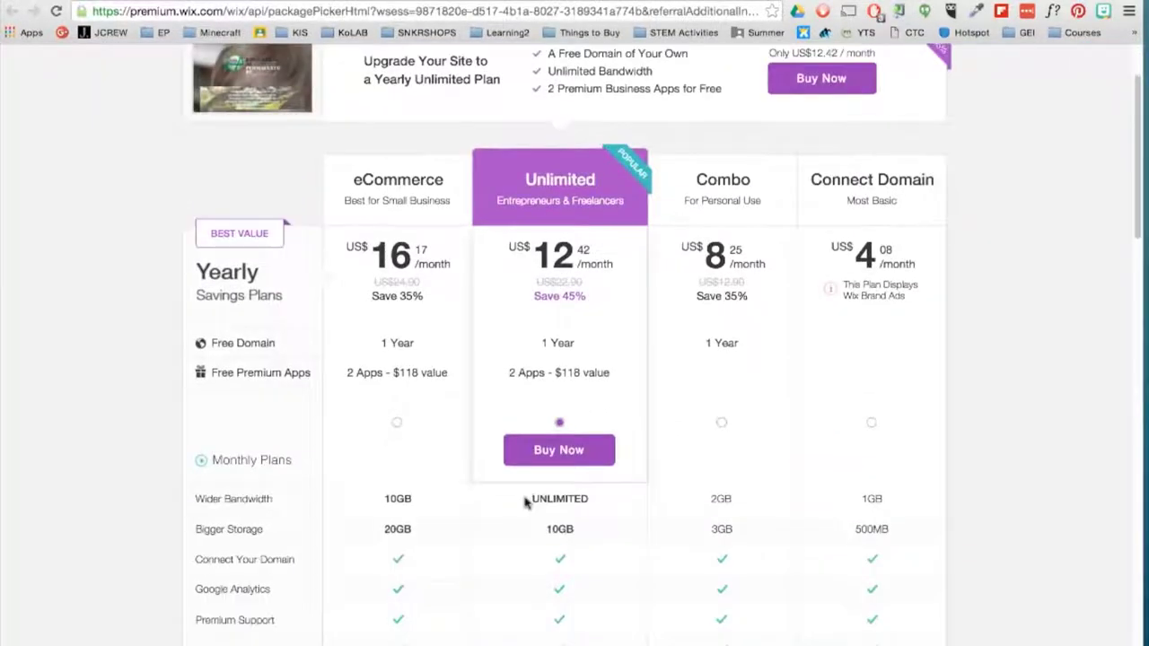
{"action": "scroll", "coordinate": [526, 503], "scroll_direction": "down", "scroll_amount": 2}
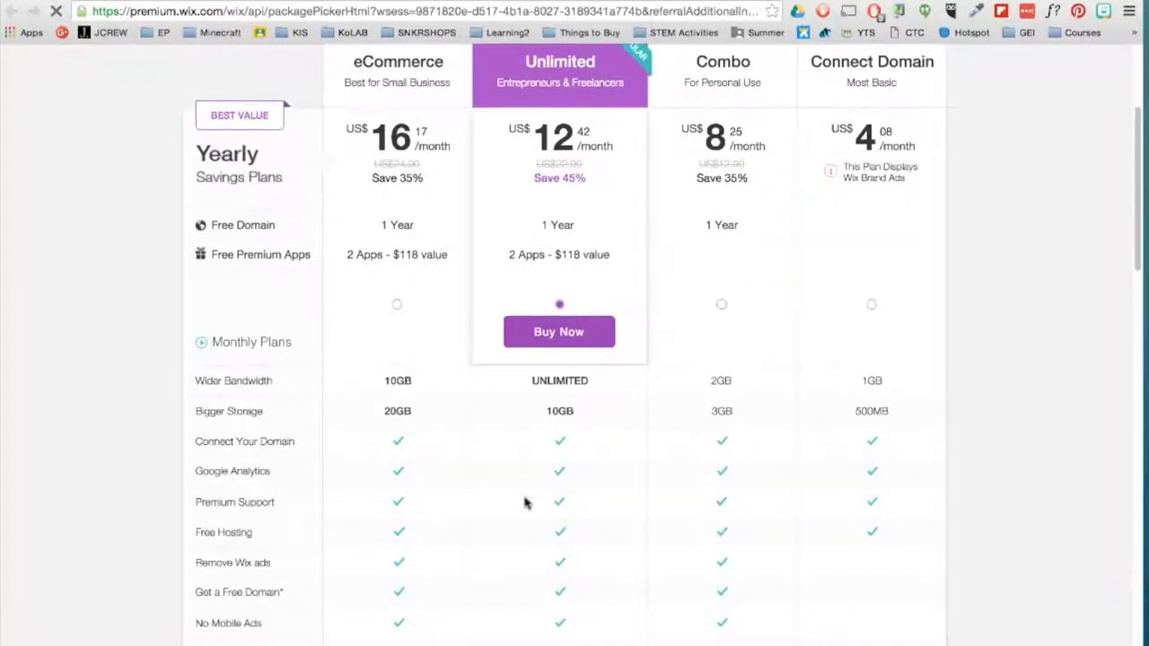
{"action": "scroll", "coordinate": [526, 504], "scroll_direction": "down", "scroll_amount": 5}
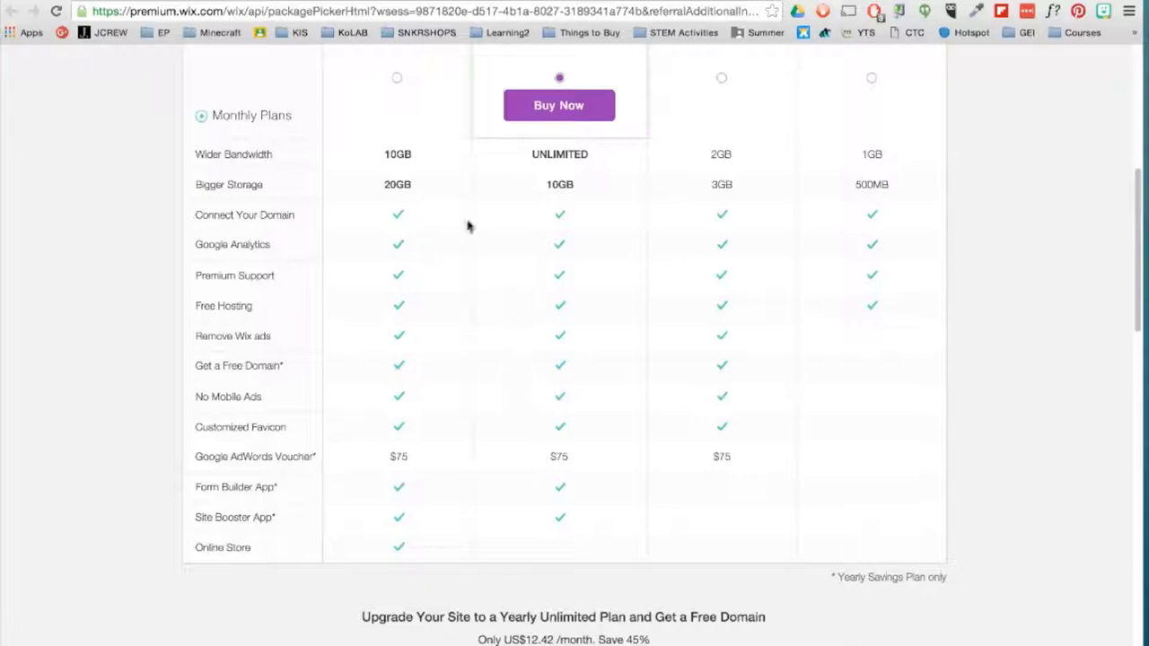
{"action": "left_click", "coordinate": [214, 3]}
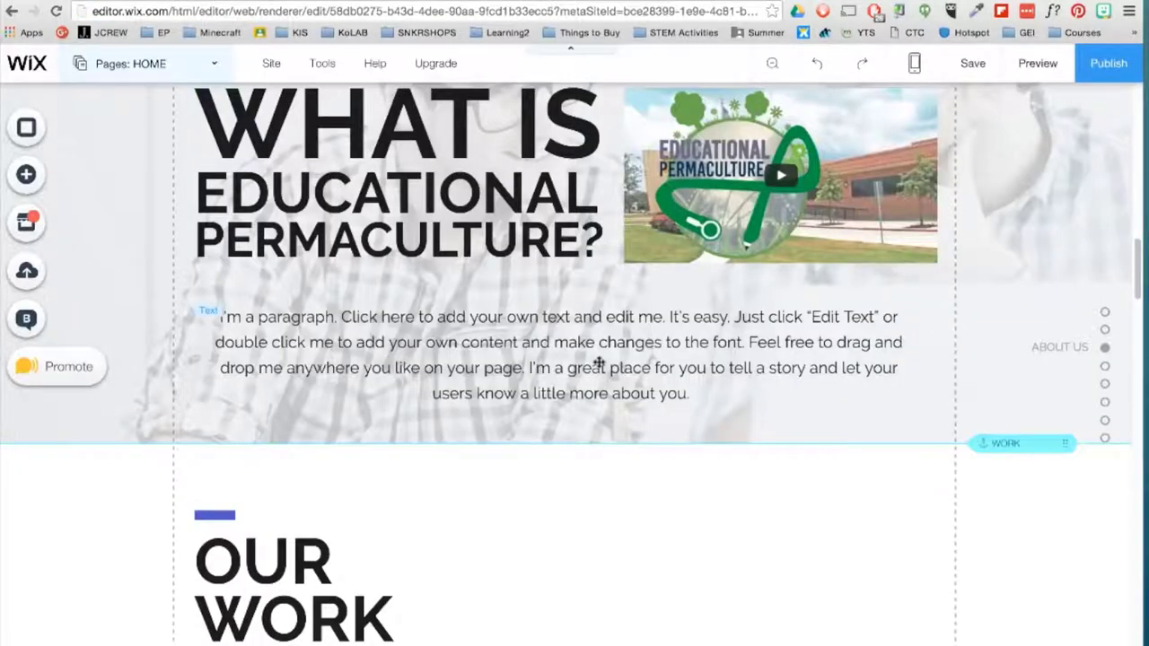
- Open Site History and view the 24 Apr 2016 10:32AM revision
{"action": "scroll", "coordinate": [599, 363], "scroll_direction": "up", "scroll_amount": 5}
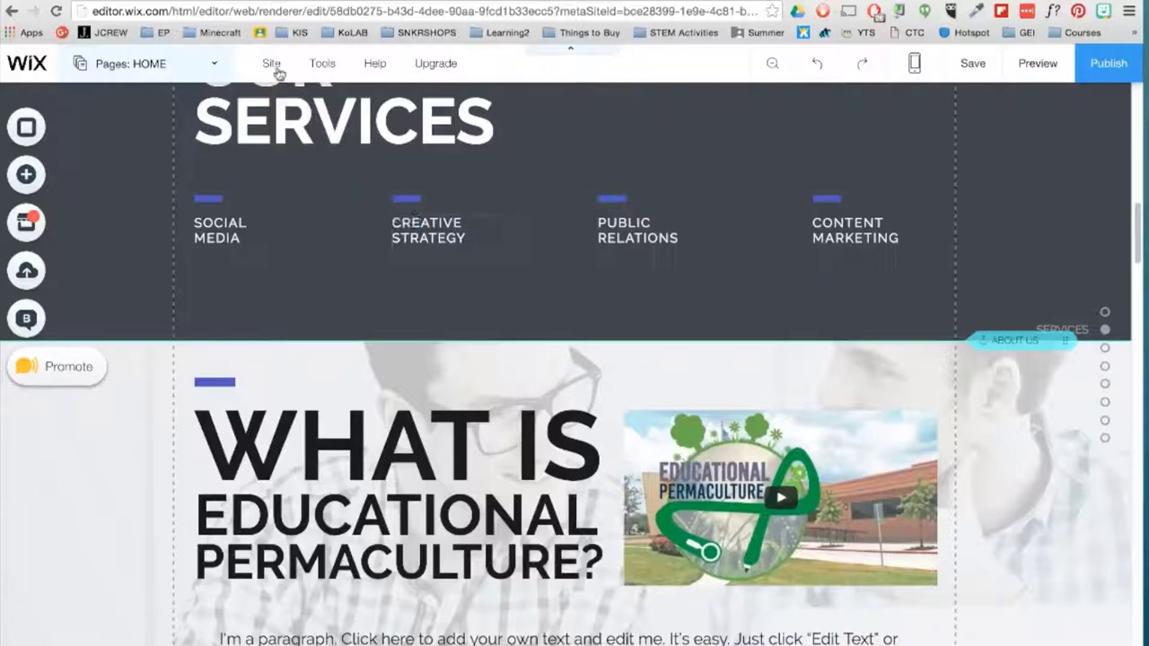
{"action": "left_click", "coordinate": [274, 65]}
{"action": "left_click", "coordinate": [279, 437]}
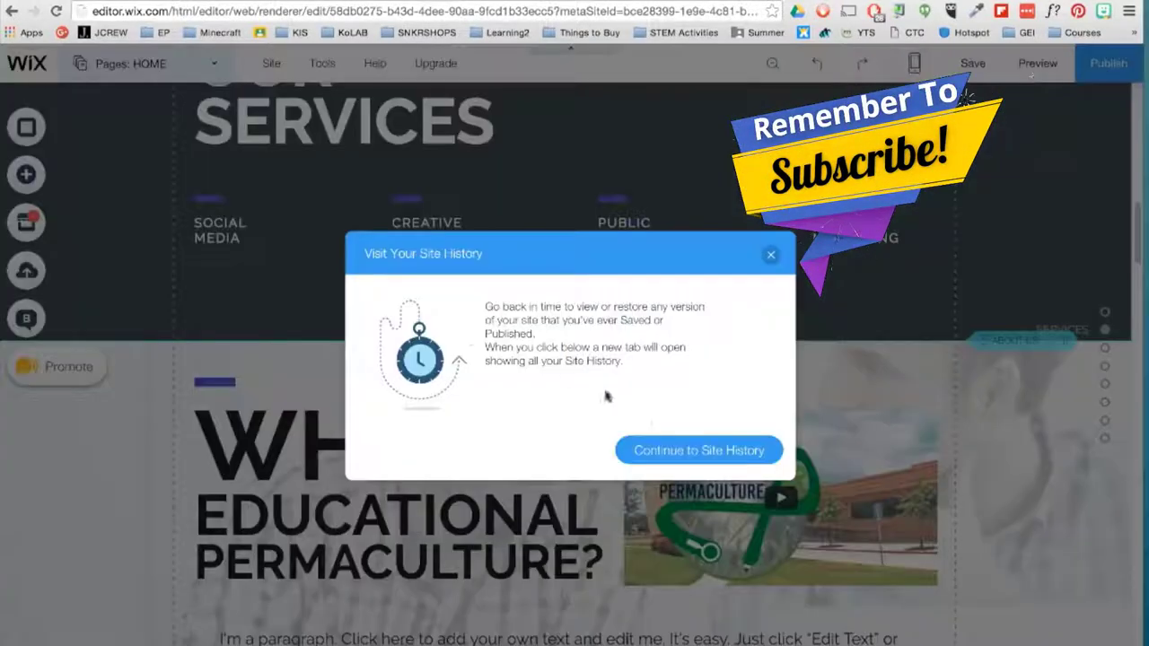
{"action": "left_click", "coordinate": [699, 453]}
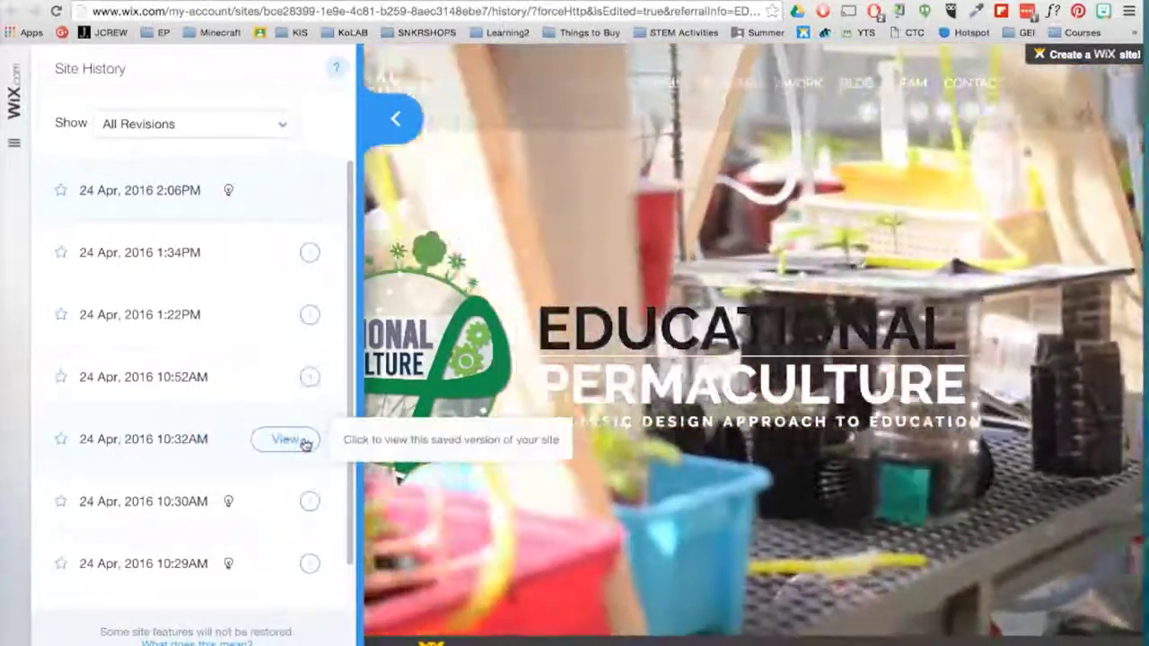
{"action": "left_click", "coordinate": [302, 441]}
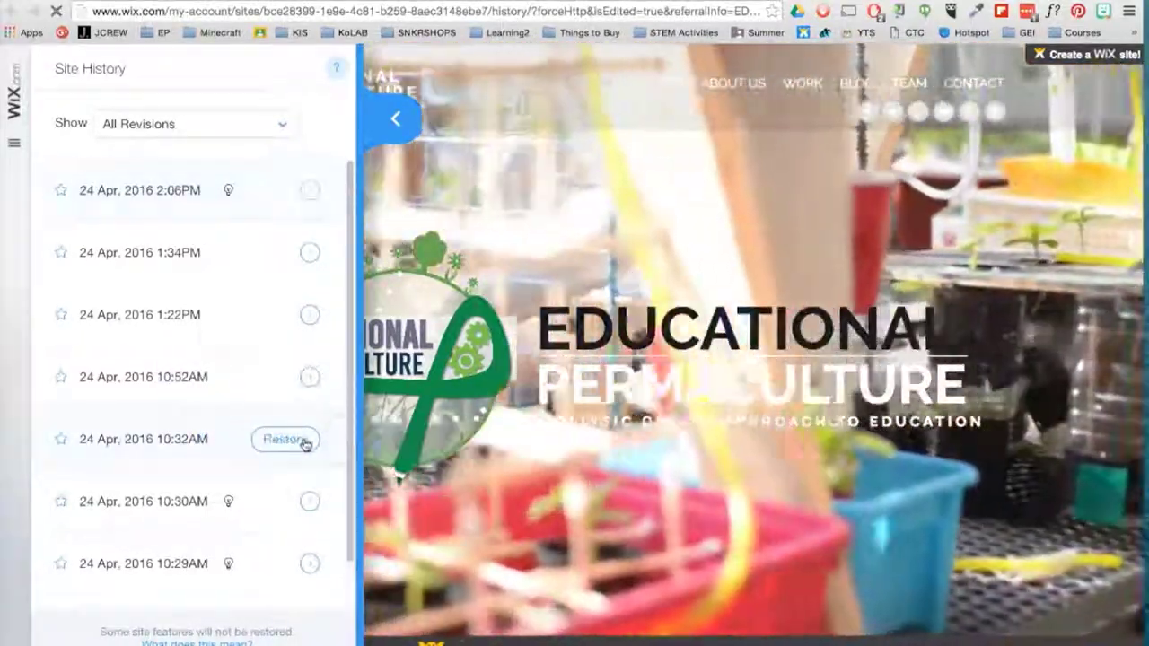